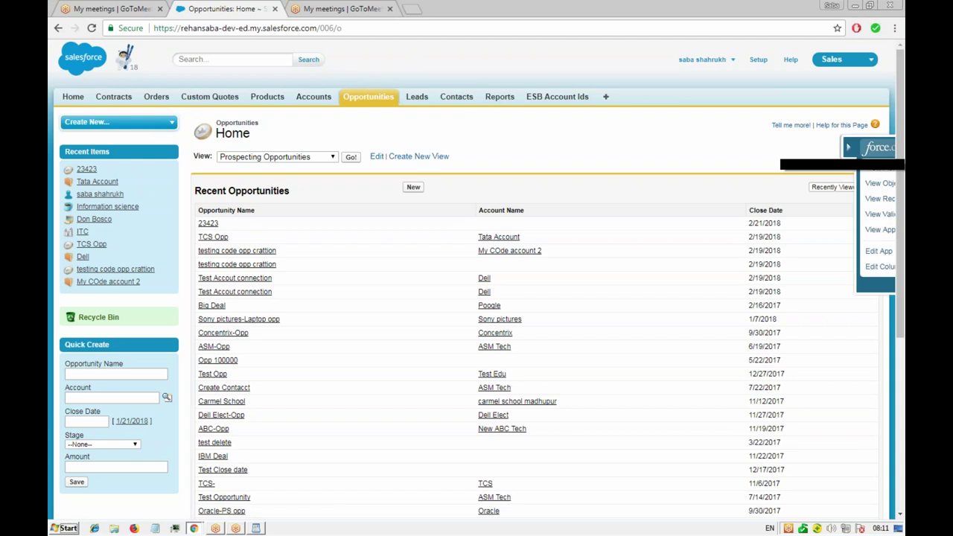
# - Open the new custom field setup for the Opportunity object and examine the available data types
pyautogui.click(878, 169)
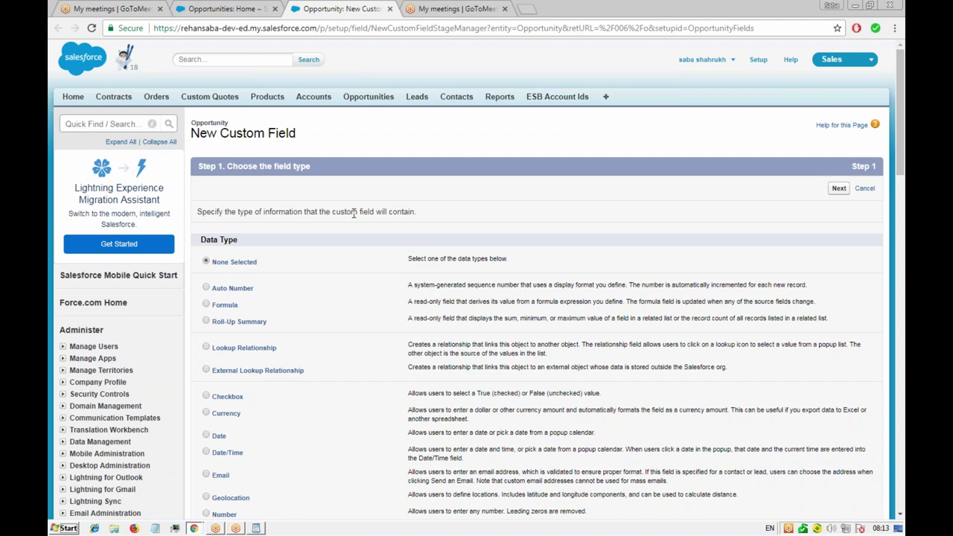
pyautogui.scroll(-3, 343, 312)
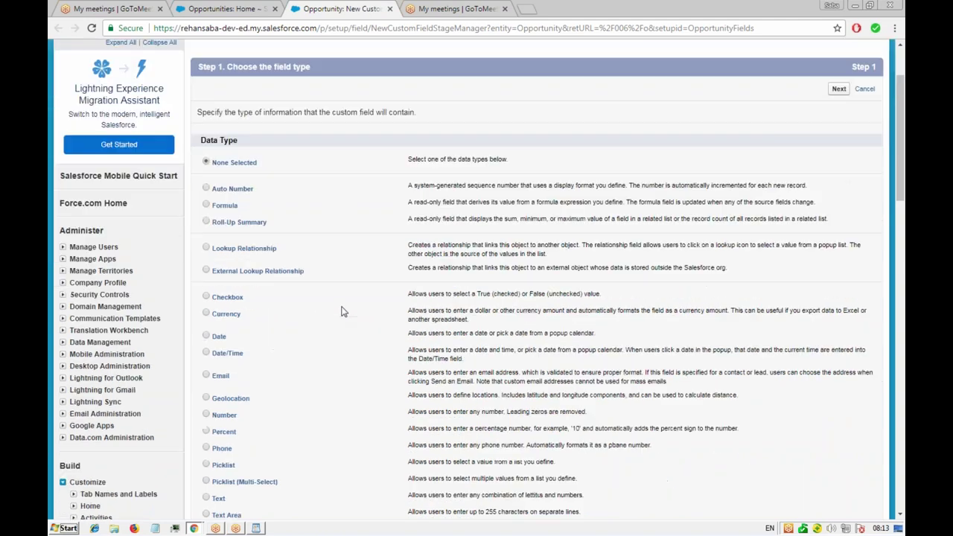
pyautogui.scroll(3, 341, 311)
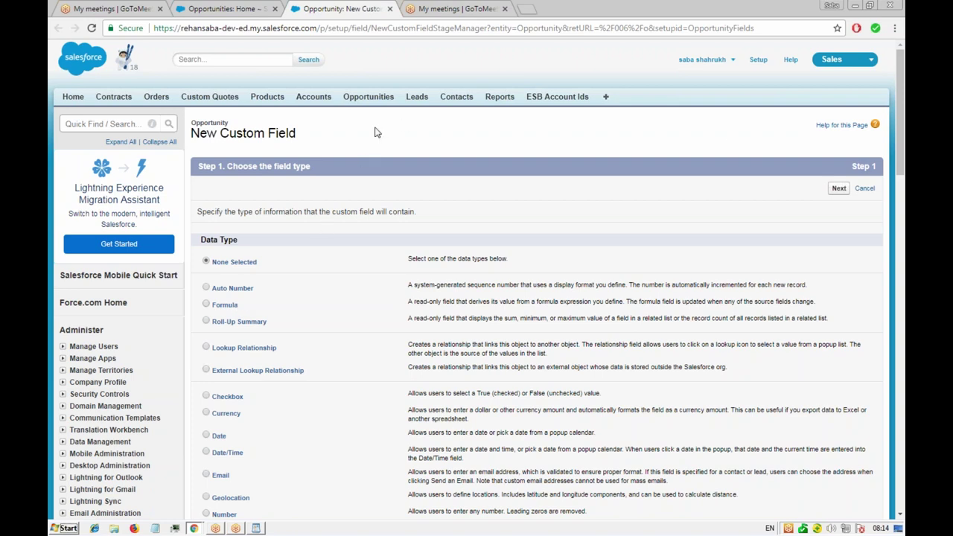
# - Open the Tata Account record, examine its detail fields, and open its related TCS Opp opportunity
pyautogui.click(316, 100)
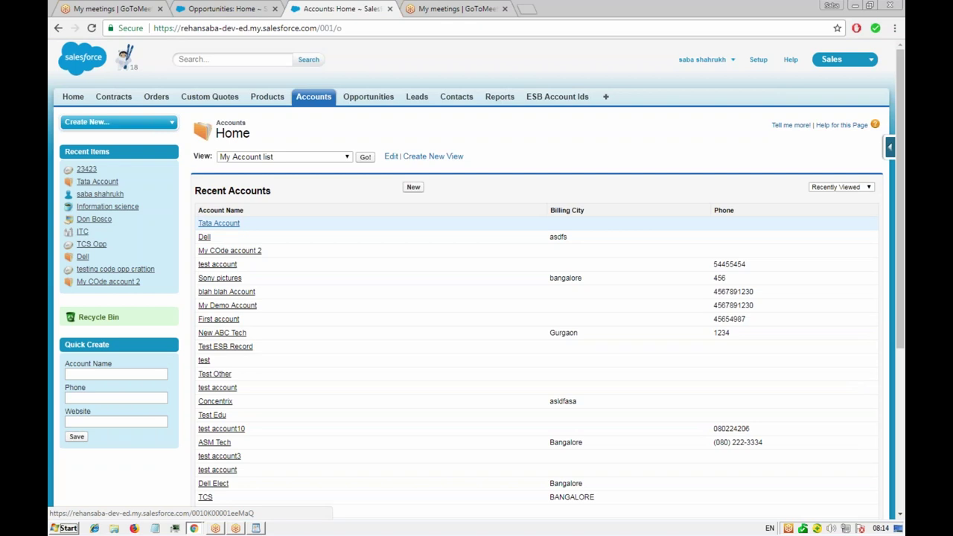
pyautogui.click(219, 224)
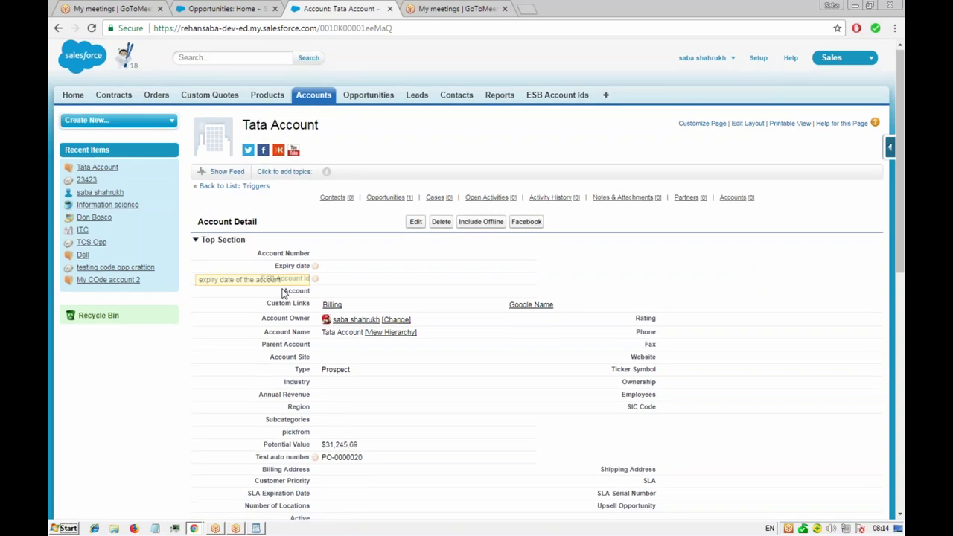
pyautogui.scroll(-2, 283, 292)
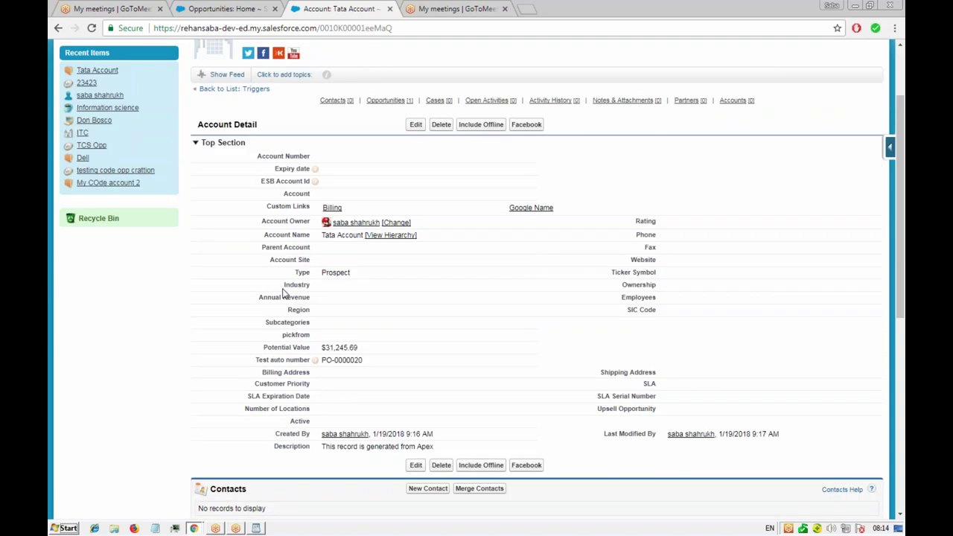
pyautogui.scroll(-3, 283, 293)
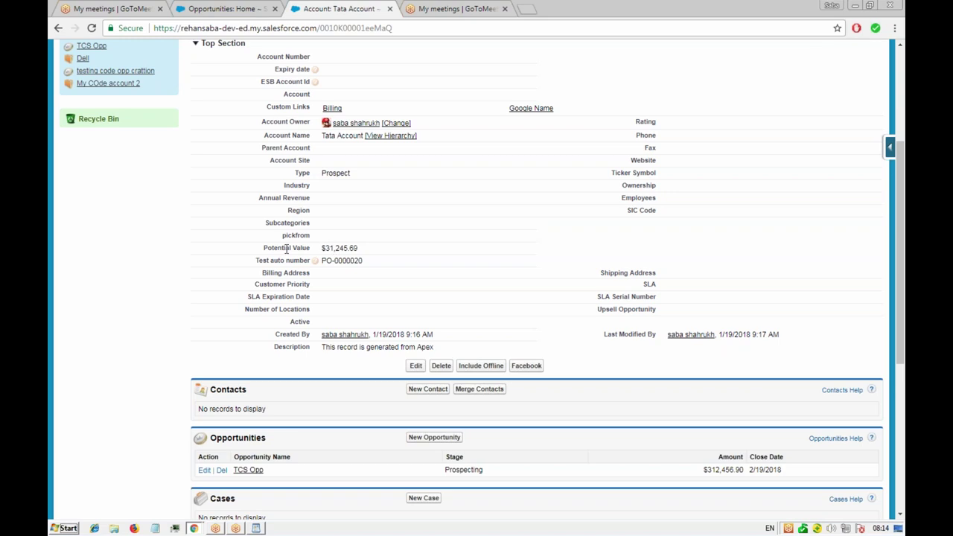
pyautogui.scroll(3, 295, 201)
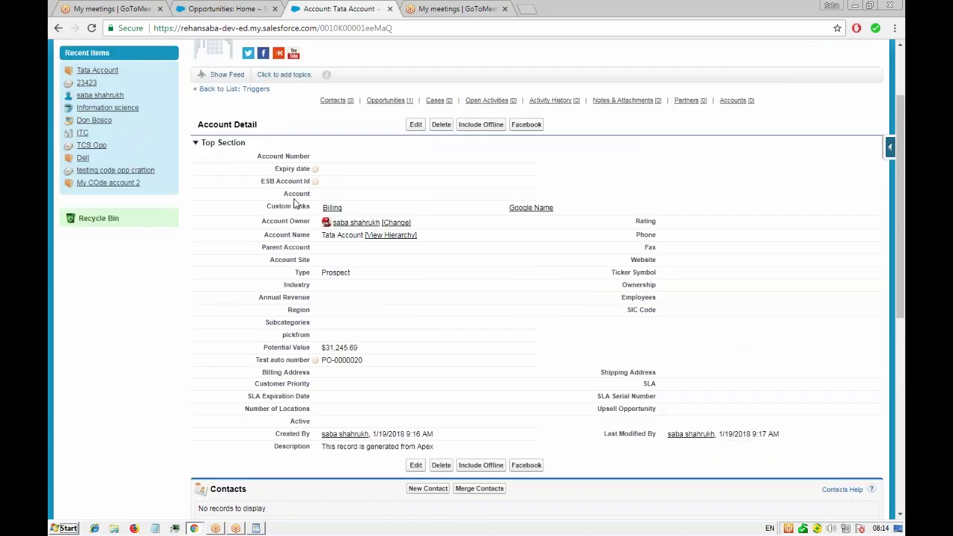
pyautogui.scroll(-3, 295, 203)
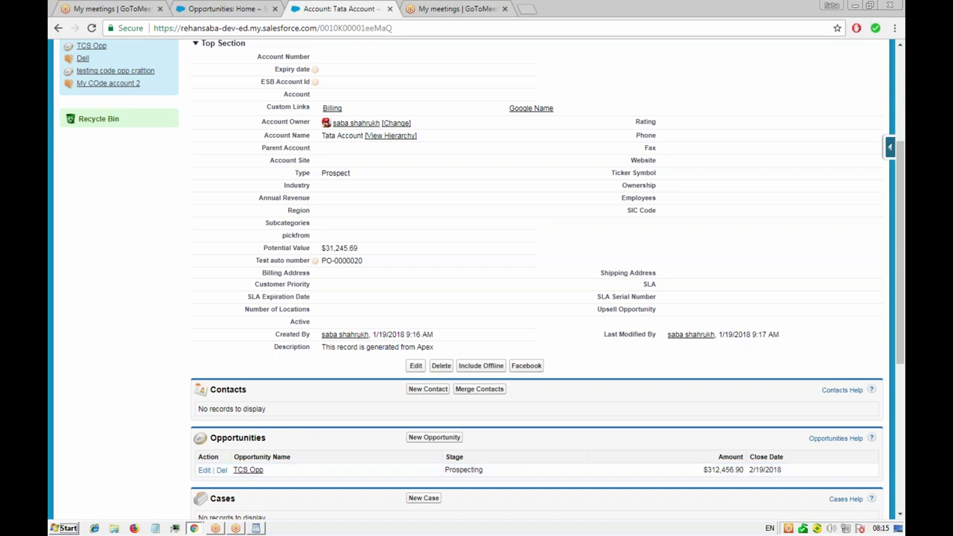
pyautogui.click(238, 473)
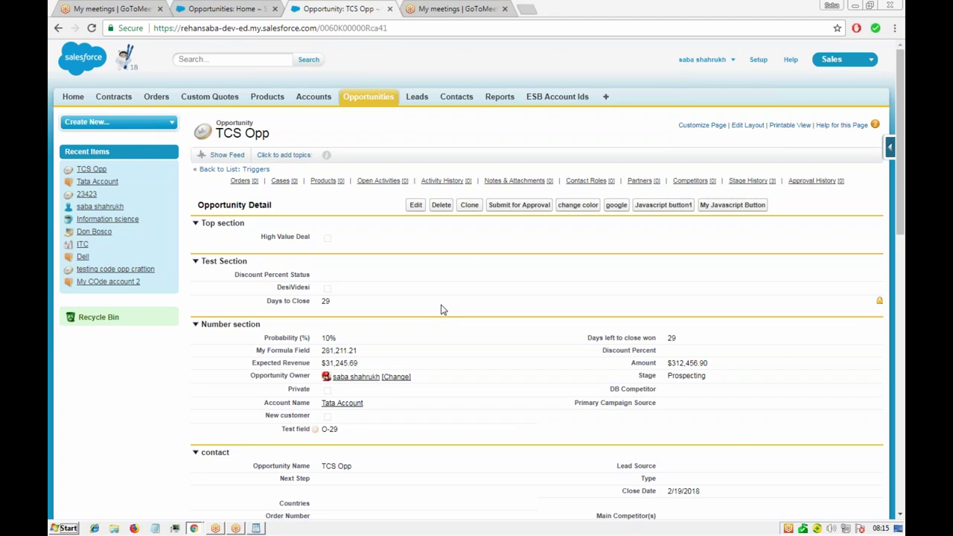
# - Launch a blank Notepad document and place its window slightly lower over the opportunity page
pyautogui.press('super+r')
pyautogui.write('n')
pyautogui.press('Down')
pyautogui.press('Return')
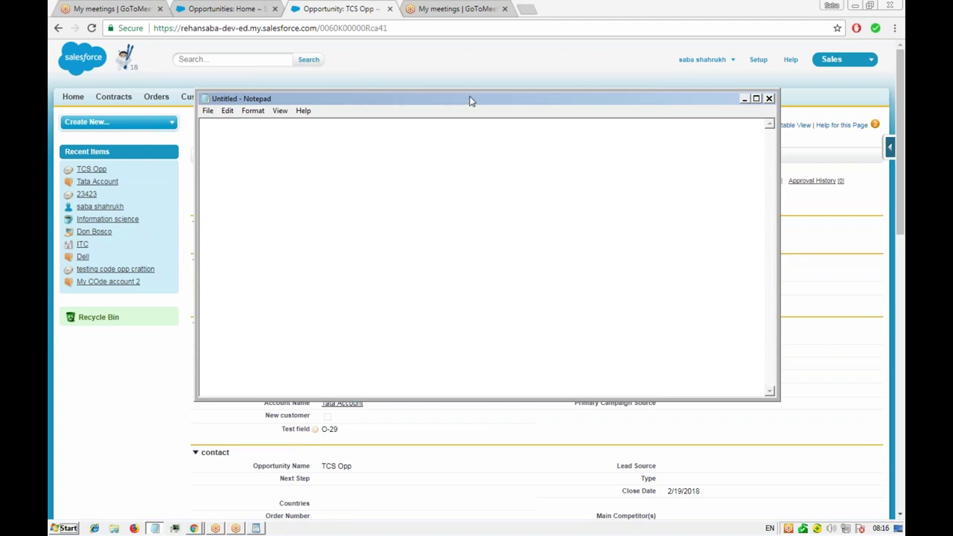
pyautogui.moveTo(471, 99); pyautogui.dragTo(469, 131)
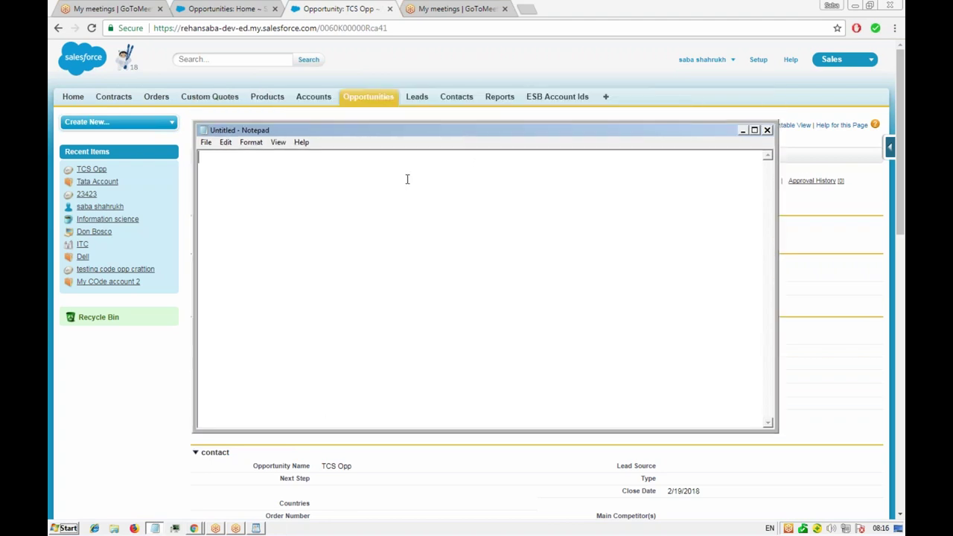
# - Write the first commission rule as "Opportunity - Amount >$1000 - commision 5%"
pyautogui.write('Opportunity - Amount ')
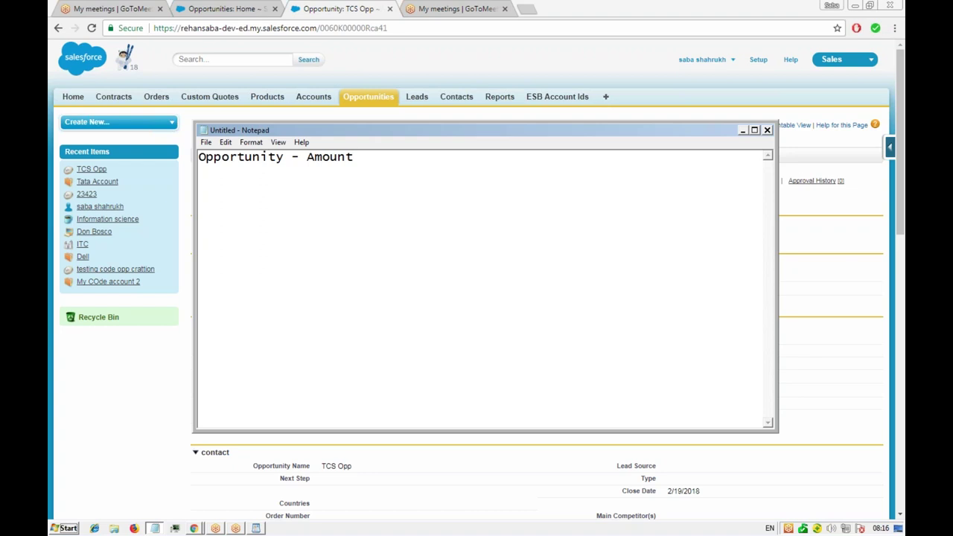
pyautogui.write('>')
pyautogui.write('1000')
pyautogui.write('$')
pyautogui.press('BackSpace')
pyautogui.write('$')
pyautogui.press('End')
pyautogui.write('5%')
pyautogui.press('Left')
pyautogui.press('Left')
pyautogui.write('- commisi')
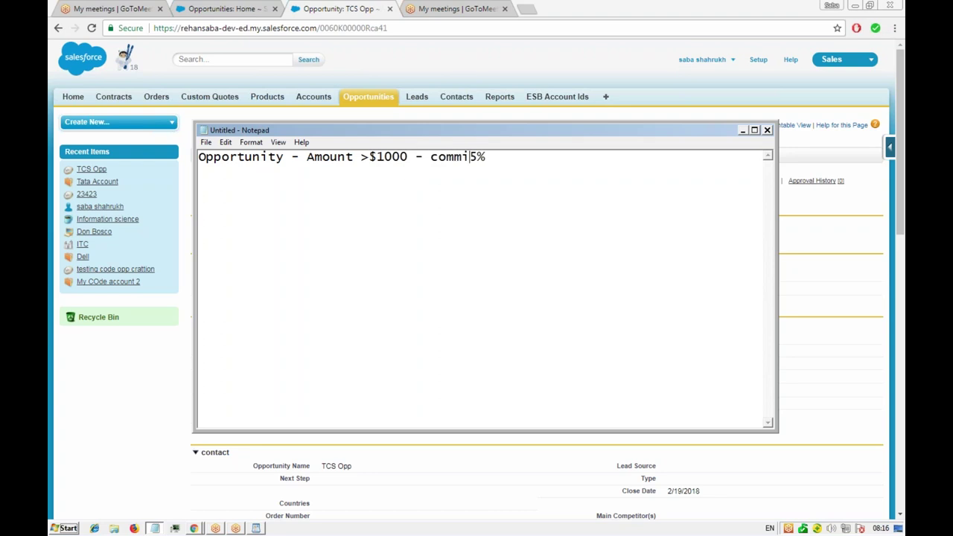
pyautogui.write('on')
pyautogui.press('End')
# - Add an indented second rule reading "50000>Amount > 20000 comm 10%" below the first one
pyautogui.press('Return')
pyautogui.write('Amount ')
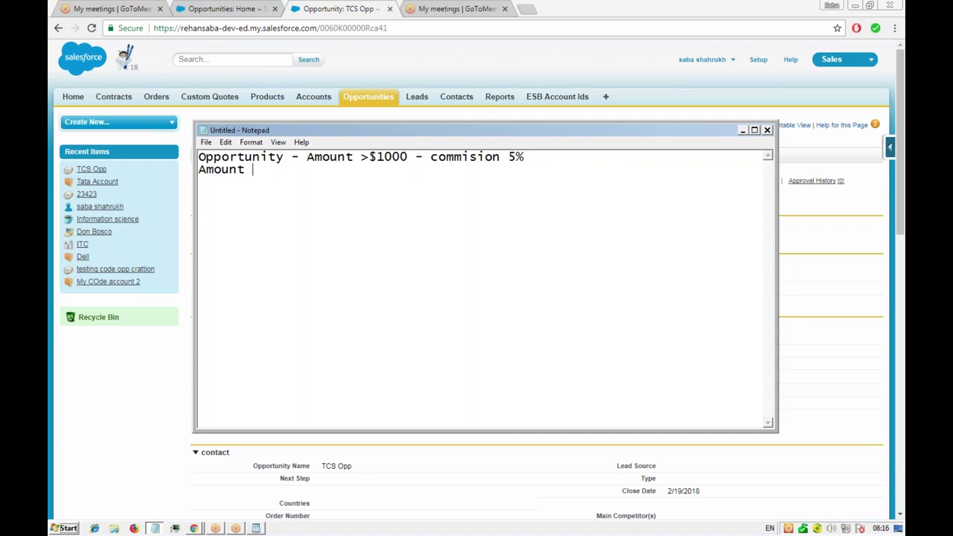
pyautogui.write('> 20000')
pyautogui.press('Home')
pyautogui.write('>')
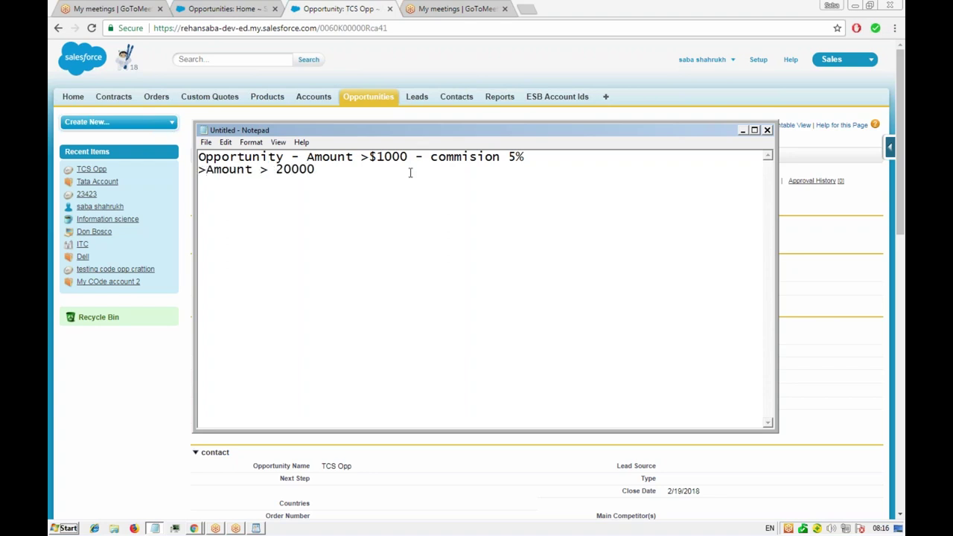
pyautogui.press('Home')
pyautogui.write('50000')
pyautogui.press('Tab')
pyautogui.press('Tab')
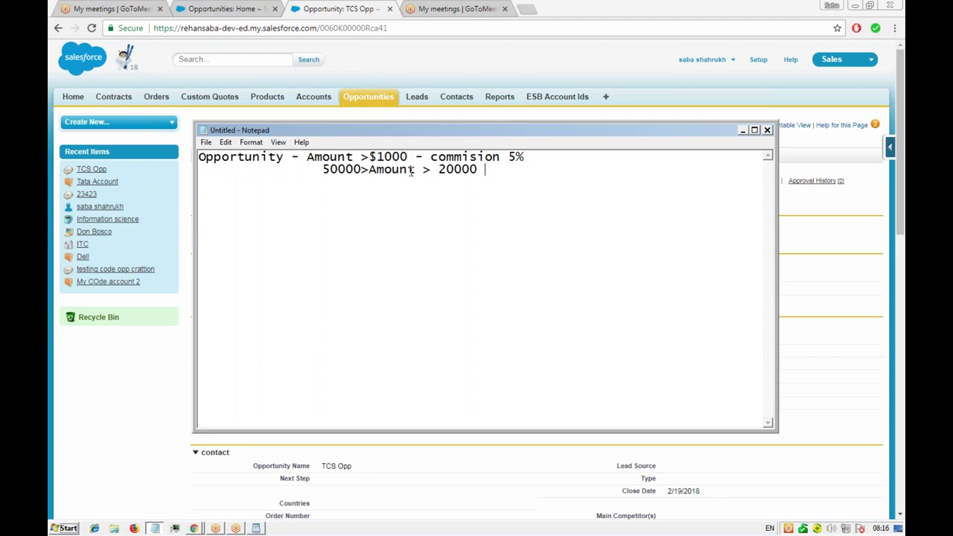
pyautogui.write('comm 10%')
# - Add an indented third line reading "Amount > 100000" aligned under the second rule
pyautogui.press('Return')
pyautogui.press('Tab')
pyautogui.press('Tab')
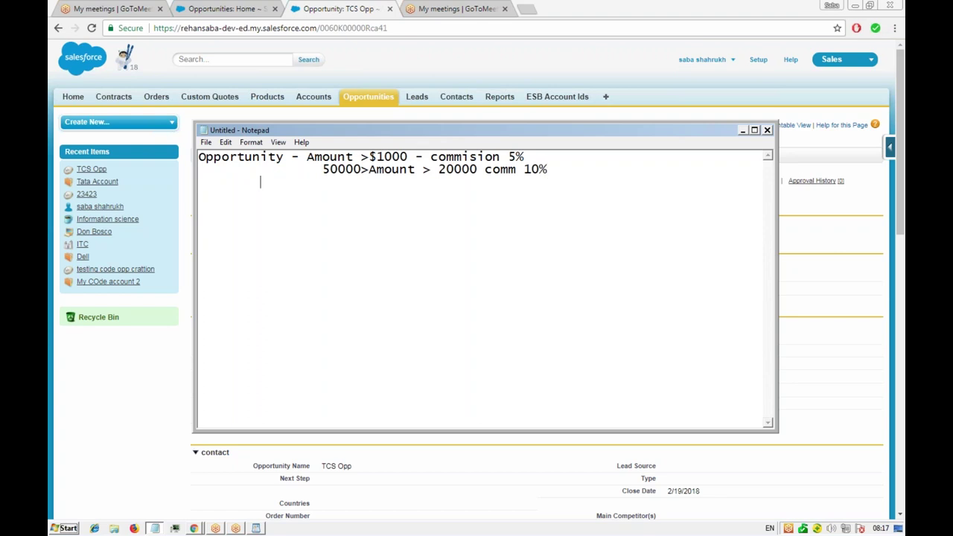
pyautogui.write('100000')
pyautogui.press('Home')
pyautogui.write('Amount >')
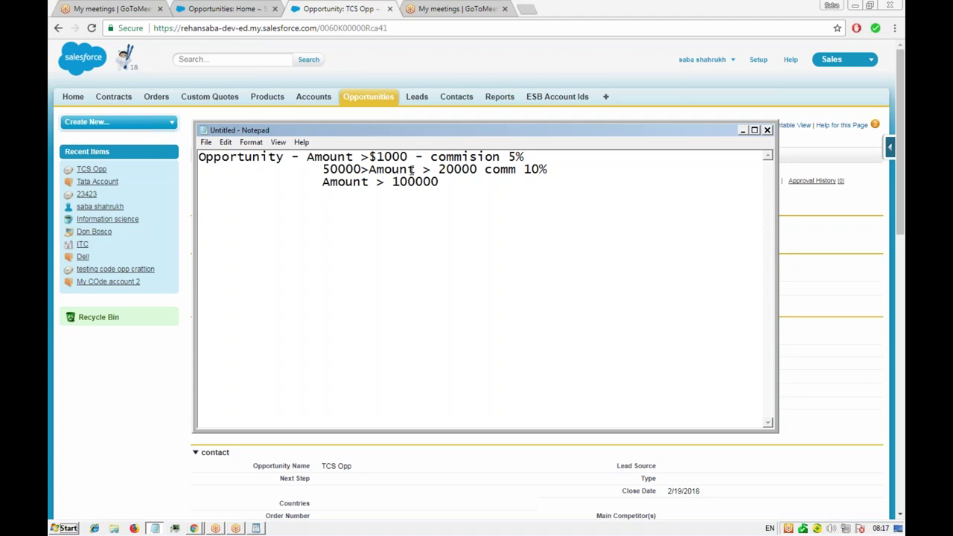
# - Space out the comparison operators so the first two rules read "Amount > $1000" and "50000 > Amount > 20000"
pyautogui.press('Right')
pyautogui.press('Right')
pyautogui.press('Right')
pyautogui.press('Right')
pyautogui.press('Left')
pyautogui.click(367, 170)
pyautogui.press('Right')
pyautogui.press('Right')
pyautogui.write('u')
pyautogui.click(367, 170)
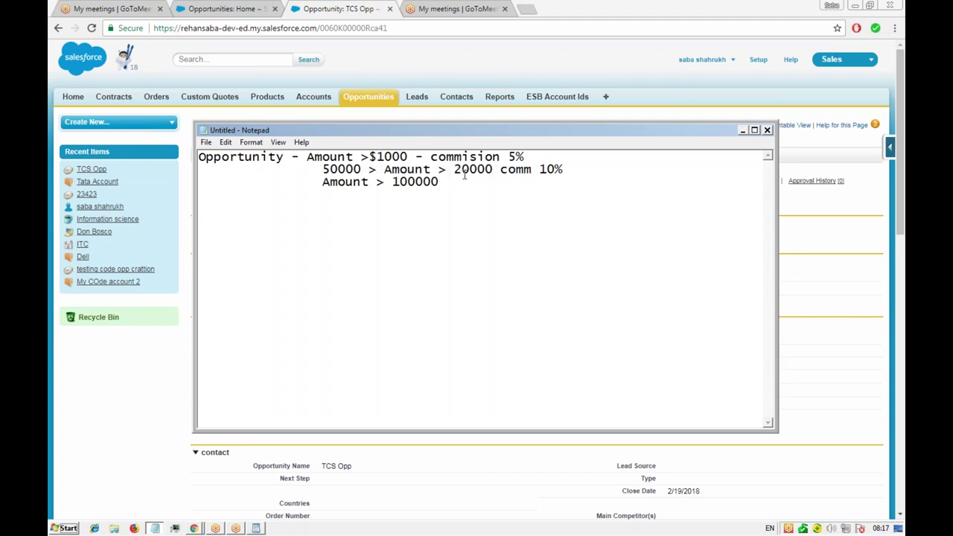
pyautogui.click(370, 157)
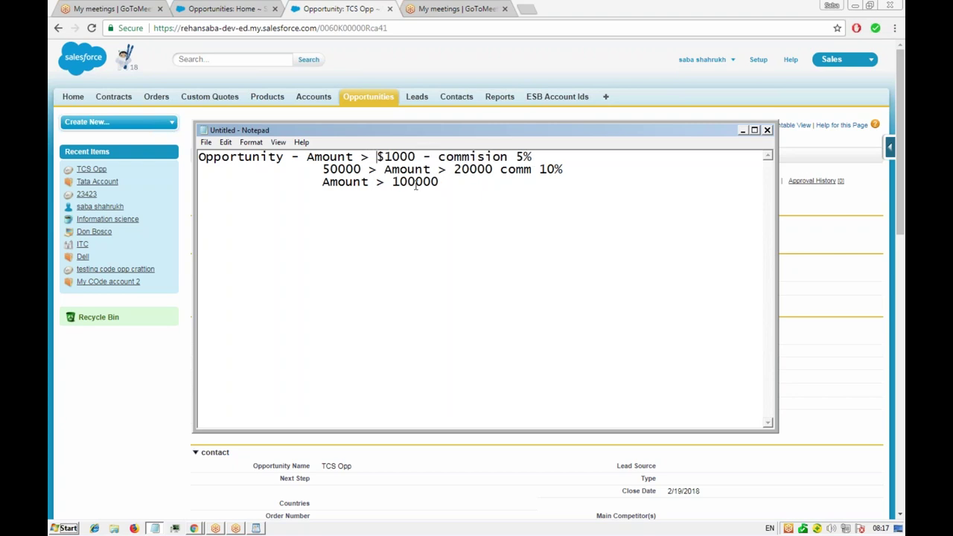
# - Complete the third rule with "comm 20%", aligned under the second rule's commission
pyautogui.click(445, 182)
pyautogui.write('co')
pyautogui.write('mm ')
pyautogui.write('30')
pyautogui.press('BackSpace')
pyautogui.press('BackSpace')
pyautogui.write('20%')
# - Add the example line "Solar Co - 200,000 com 40,000" below the commission rules
pyautogui.press('Return')
pyautogui.write('Sola')
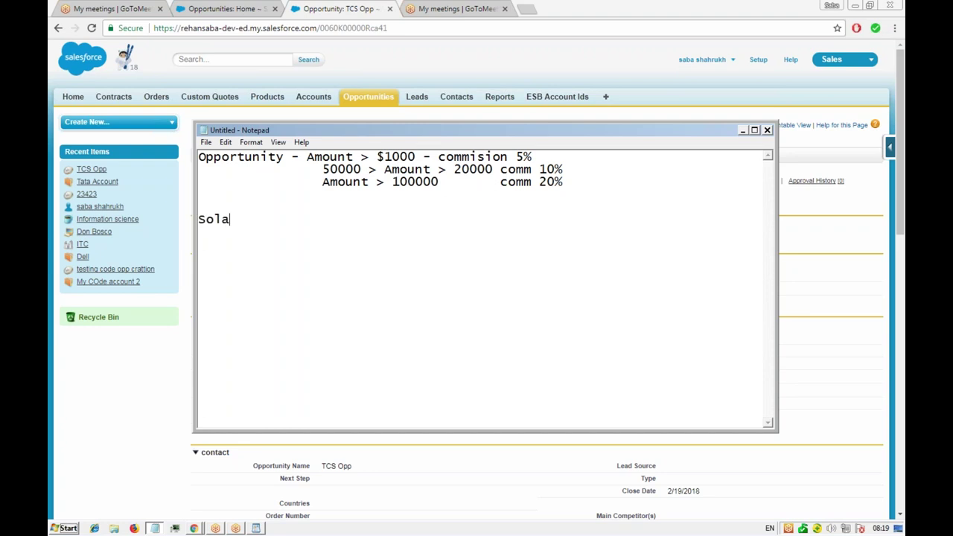
pyautogui.write('r Co -')
pyautogui.write('200000')
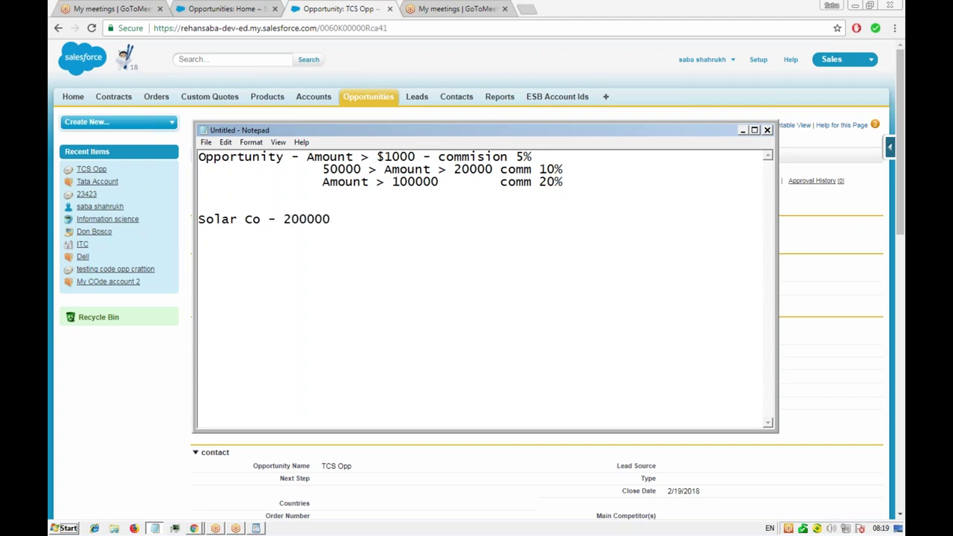
pyautogui.click(306, 219)
pyautogui.write(',')
pyautogui.write(' comm')
pyautogui.press('BackSpace')
pyautogui.write('40000')
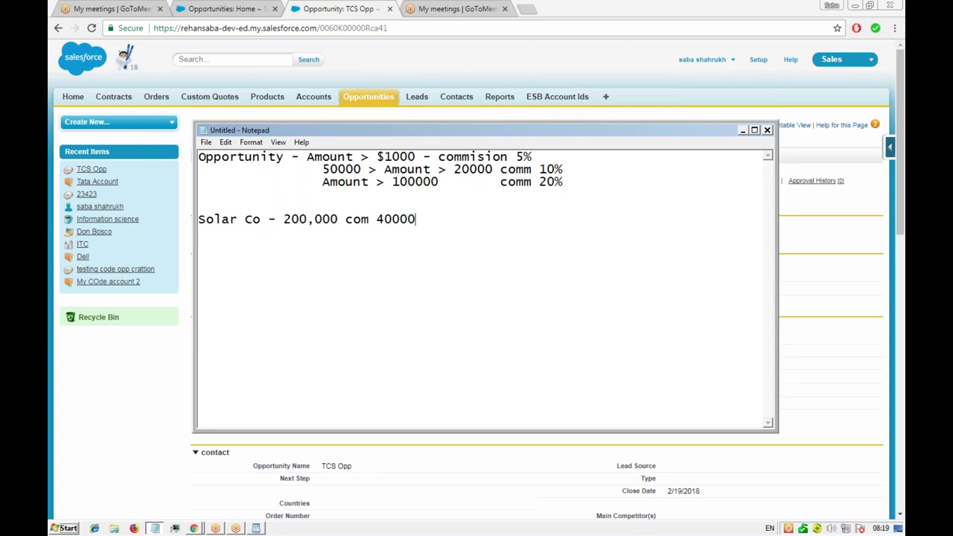
pyautogui.click(400, 219)
pyautogui.write(',')
# - Add a second example entry reading "200,000 com", aligned under the Solar Co amount
pyautogui.write('100')
pyautogui.write(',00')
pyautogui.write('0')
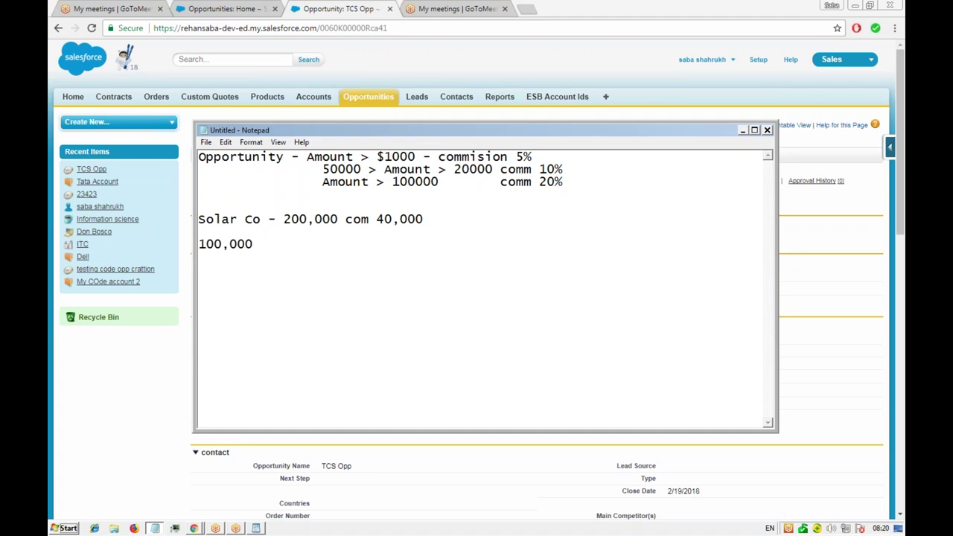
pyautogui.press('Delete')
pyautogui.write('2')
pyautogui.press('Tab')
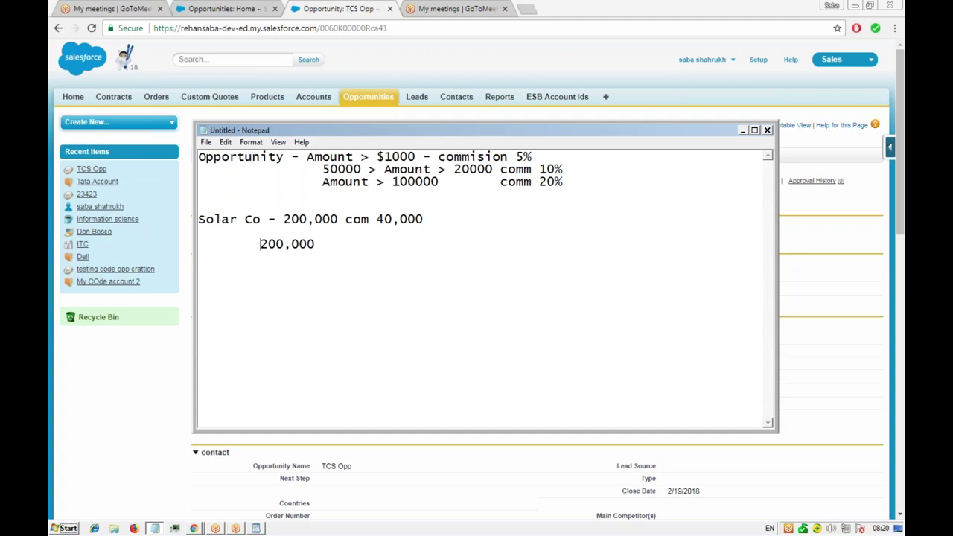
pyautogui.press('BackSpace')
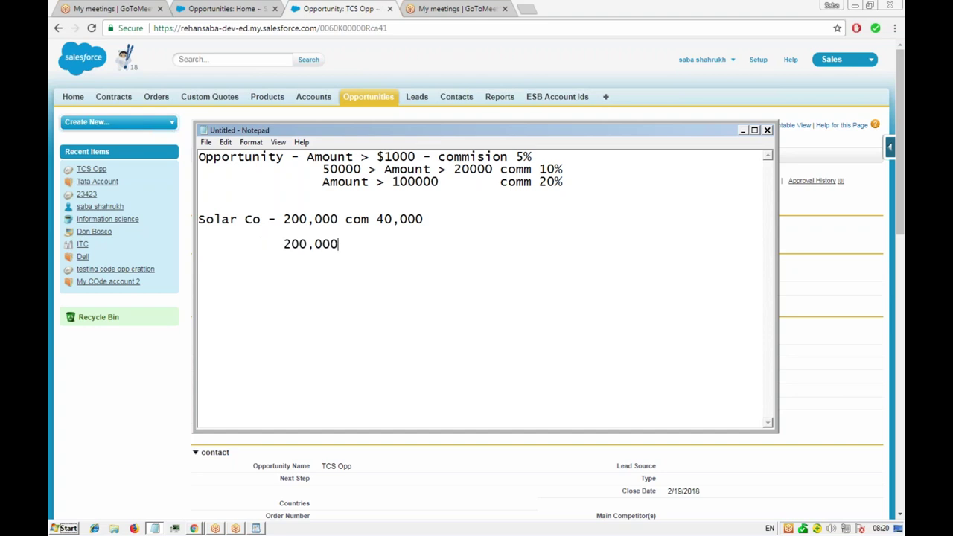
pyautogui.write('com')
# - Change the second example entry to read "100,000 com 20,000"
pyautogui.click(345, 244)
pyautogui.press('Left')
pyautogui.press('Left')
pyautogui.press('Left')
pyautogui.press('Left')
pyautogui.press('Left')
pyautogui.press('Left')
pyautogui.press('Left')
pyautogui.press('Left')
pyautogui.press('BackSpace')
pyautogui.write('1')
pyautogui.click(377, 244)
pyautogui.write('20000')
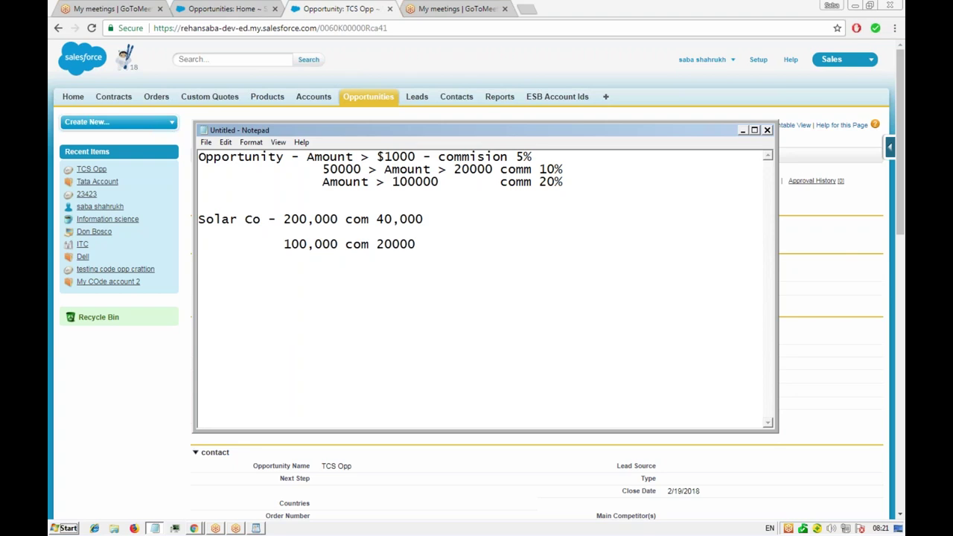
pyautogui.click(393, 245)
pyautogui.write(',')
# - Set the second example's amount to 200,000 and erase its commission value
pyautogui.click(285, 244)
pyautogui.press('Delete')
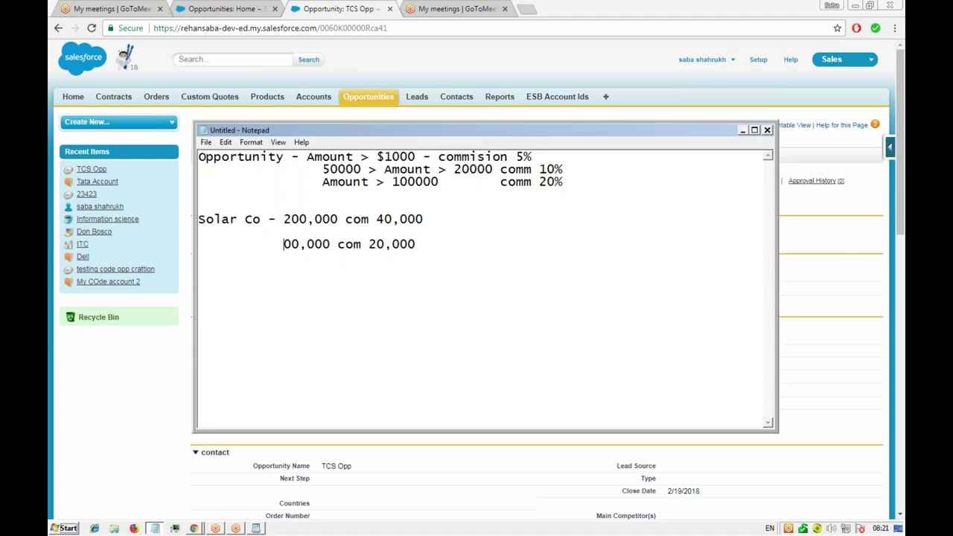
pyautogui.write('2')
pyautogui.press('End')
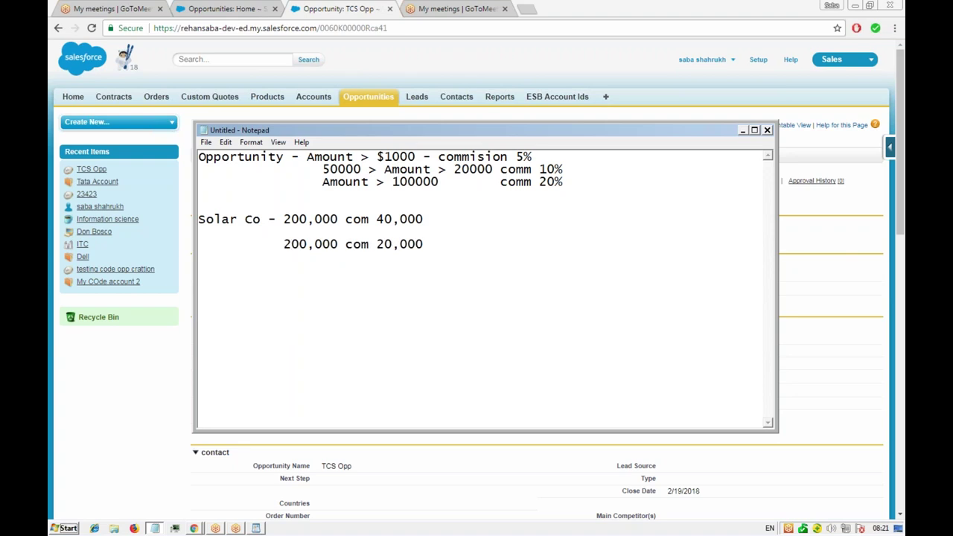
pyautogui.press('BackSpace')
pyautogui.press('BackSpace')
pyautogui.press('BackSpace')
pyautogui.press('BackSpace')
pyautogui.press('BackSpace')
pyautogui.press('BackSpace')
pyautogui.click(339, 245)
pyautogui.click(385, 245)
# - Delete both Solar Co example lines, keeping only the three commission rules
pyautogui.click(896, 364)
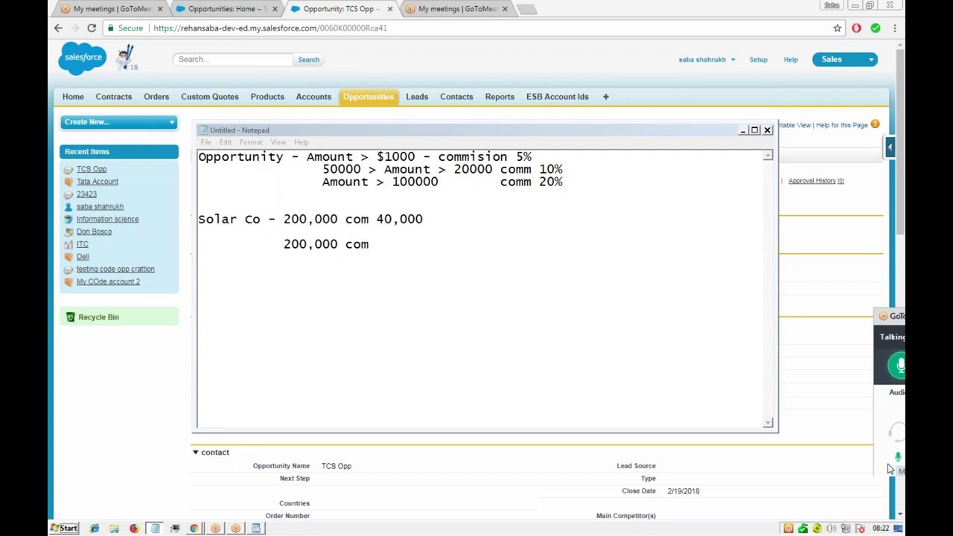
pyautogui.click(786, 287)
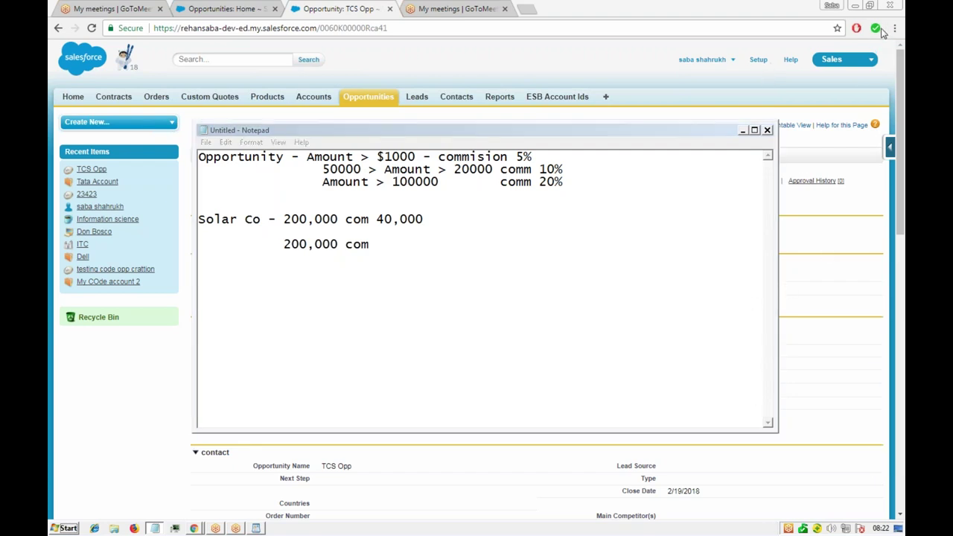
pyautogui.click(402, 246)
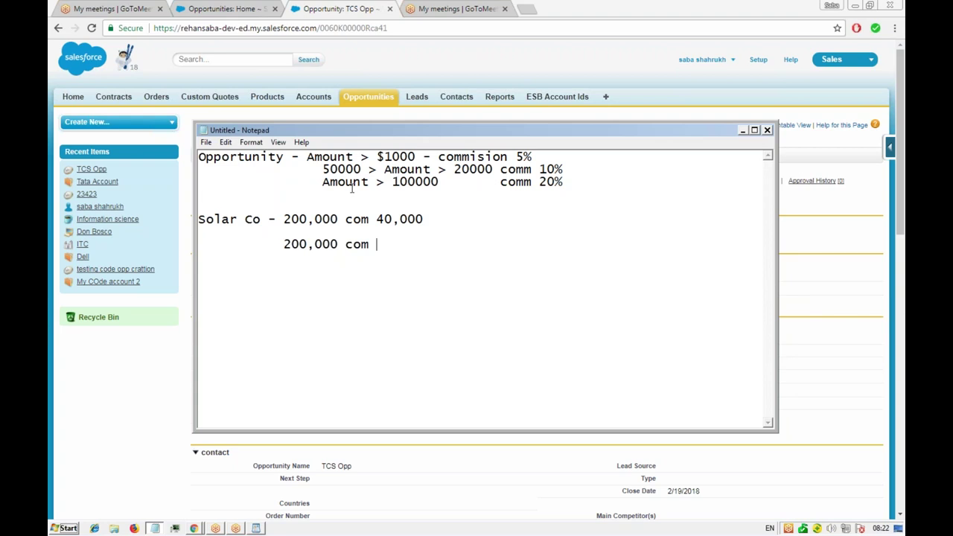
pyautogui.moveTo(379, 245); pyautogui.dragTo(198, 219)
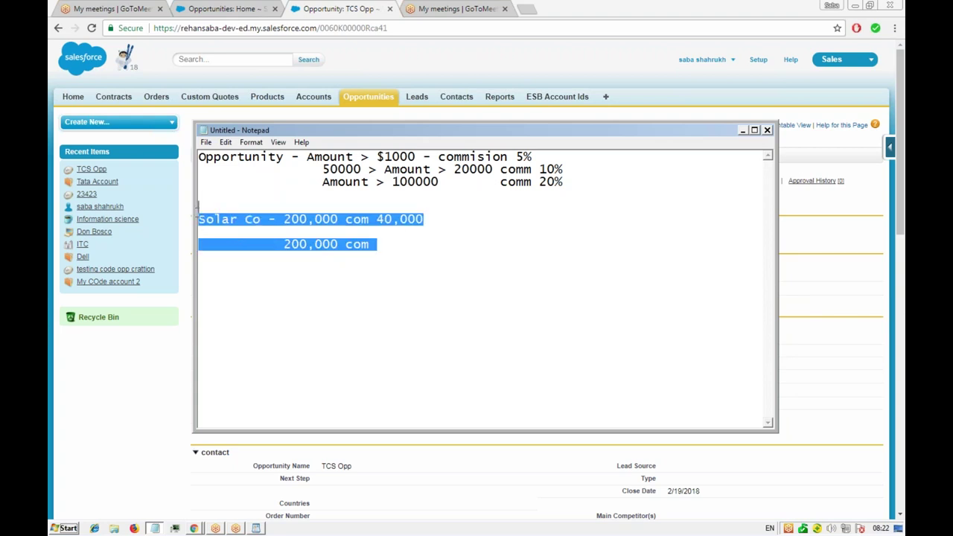
pyautogui.press('BackSpace')
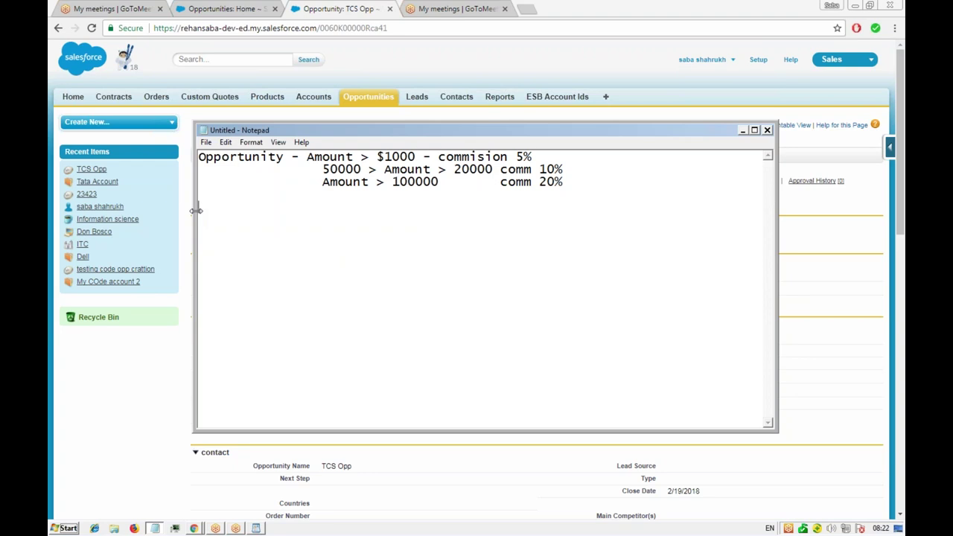
pyautogui.click(742, 130)
pyautogui.hotkey('alt', 'Tab')
pyautogui.hotkey('alt', 'Tab')
pyautogui.hotkey('alt', 'Tab')
pyautogui.hotkey('alt', 'Tab')
pyautogui.hotkey('alt', 'Tab')
pyautogui.hotkey('alt', 'Tab')
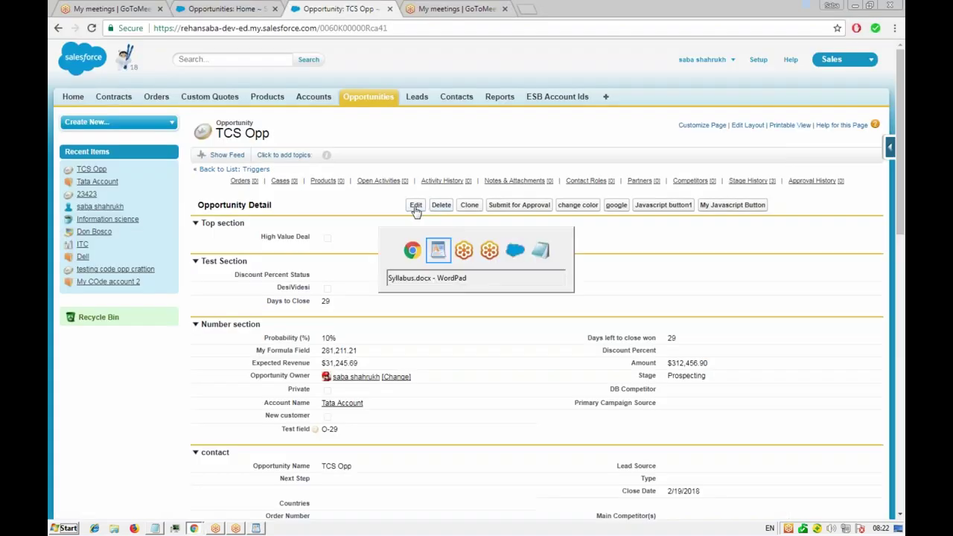
pyautogui.hotkey('alt', 'Tab')
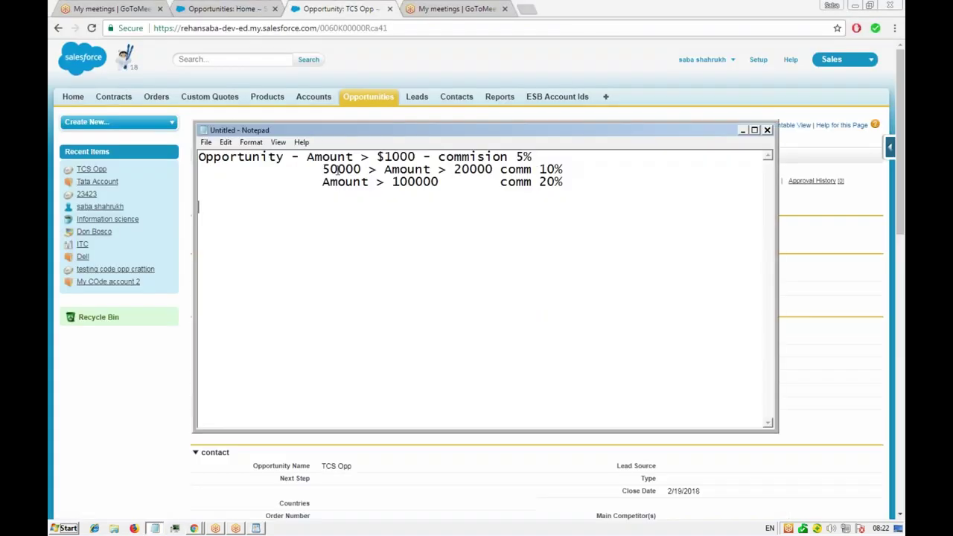
# - Switch to the Salesforce Opportunities home page and open the field list of the Opportunity object
pyautogui.click(366, 100)
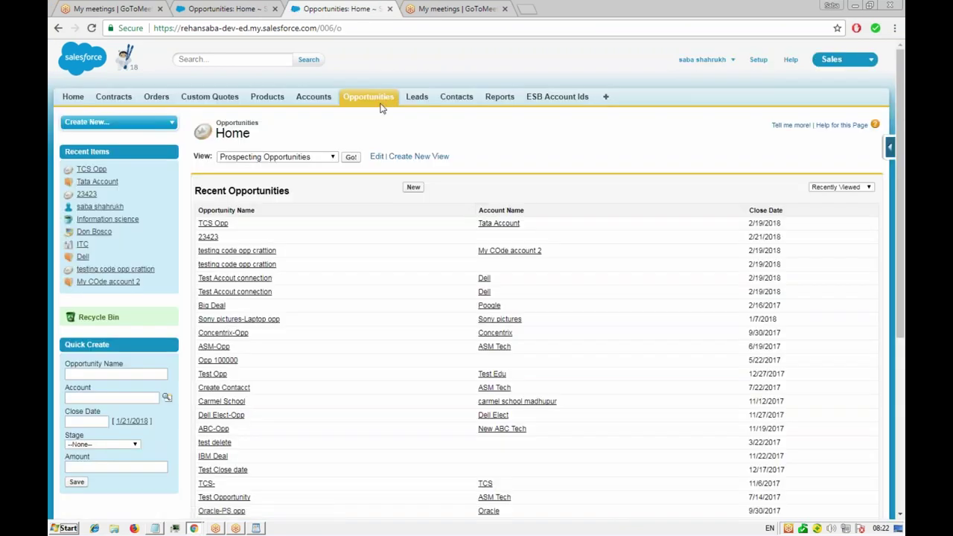
pyautogui.click(890, 147)
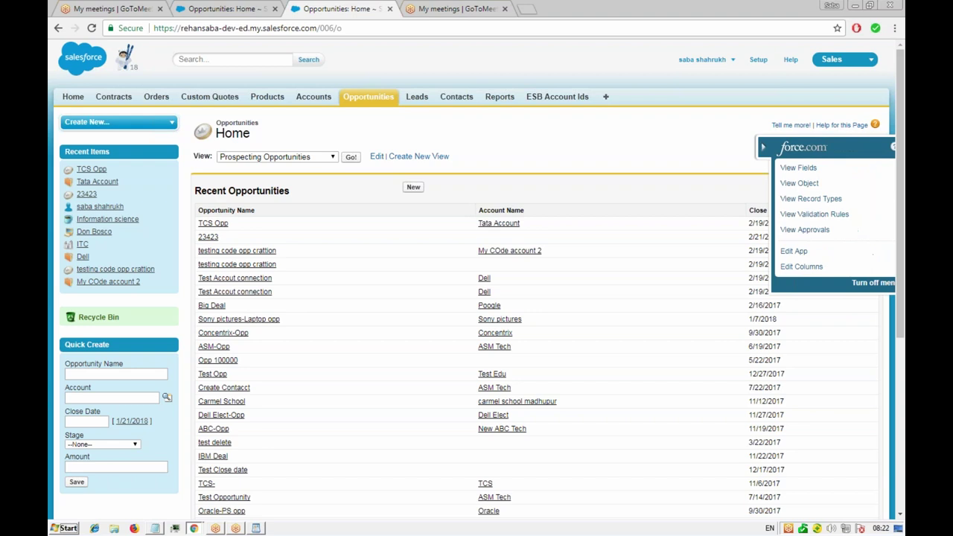
pyautogui.click(796, 172)
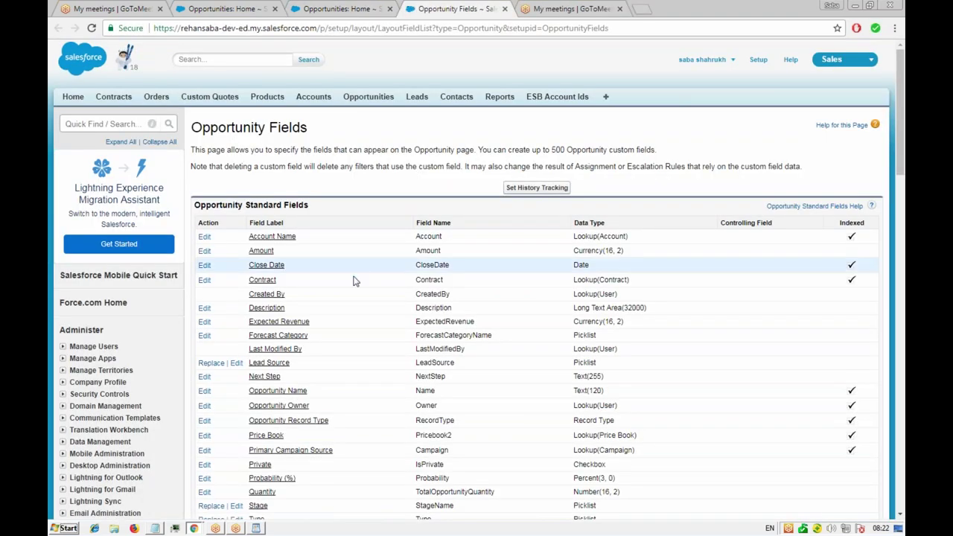
# - Start a new Opportunity custom field with Formula as the data type and continue to the output type
pyautogui.scroll(-3, 351, 278)
pyautogui.scroll(-4, 350, 253)
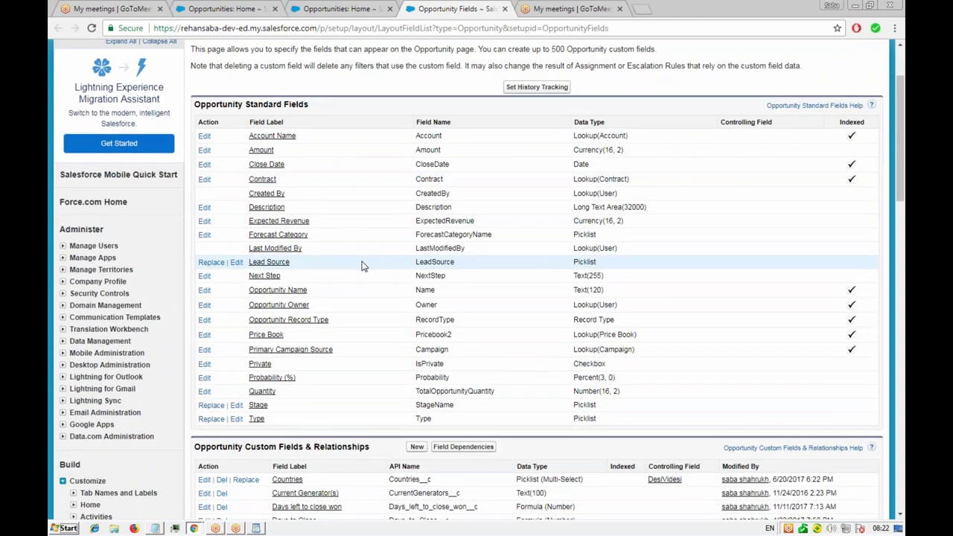
pyautogui.scroll(-5, 354, 271)
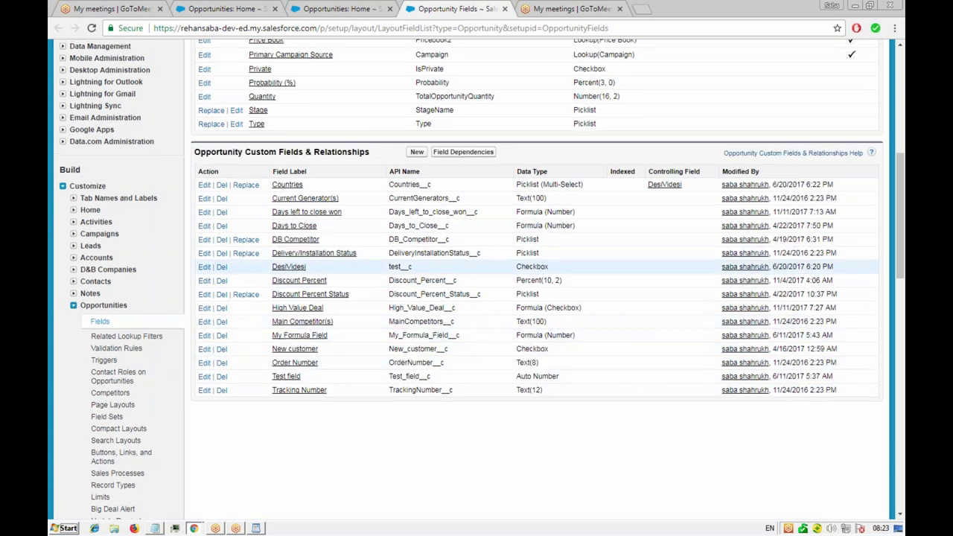
pyautogui.scroll(5, 548, 236)
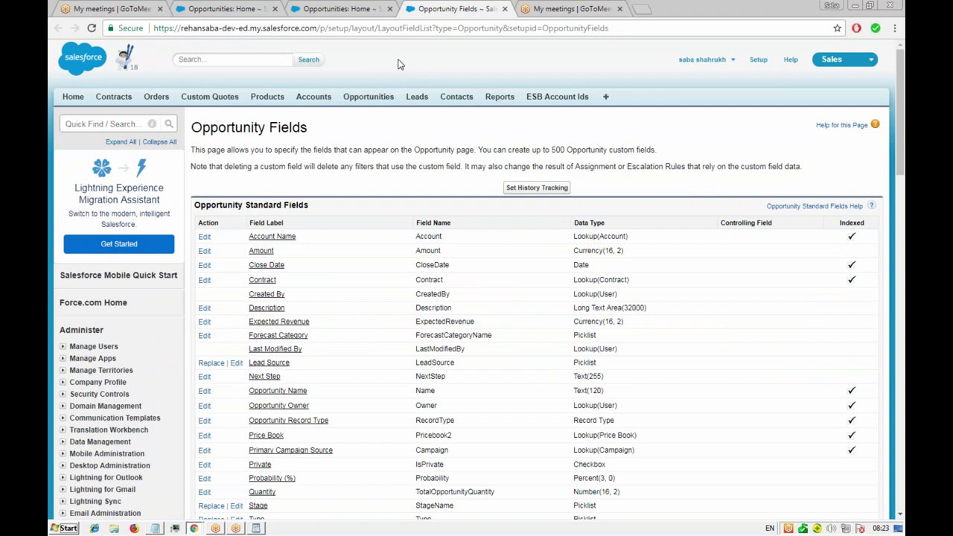
pyautogui.scroll(-4, 463, 158)
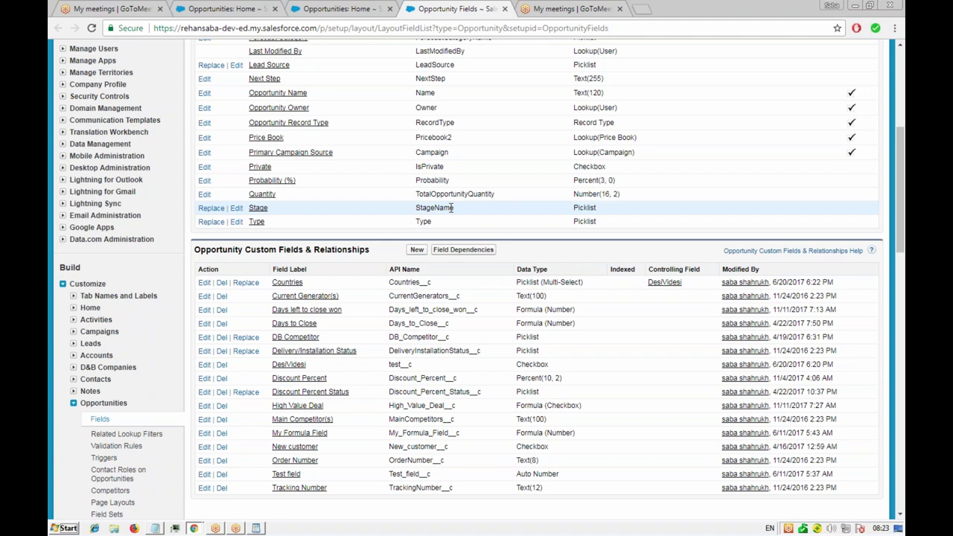
pyautogui.click(417, 250)
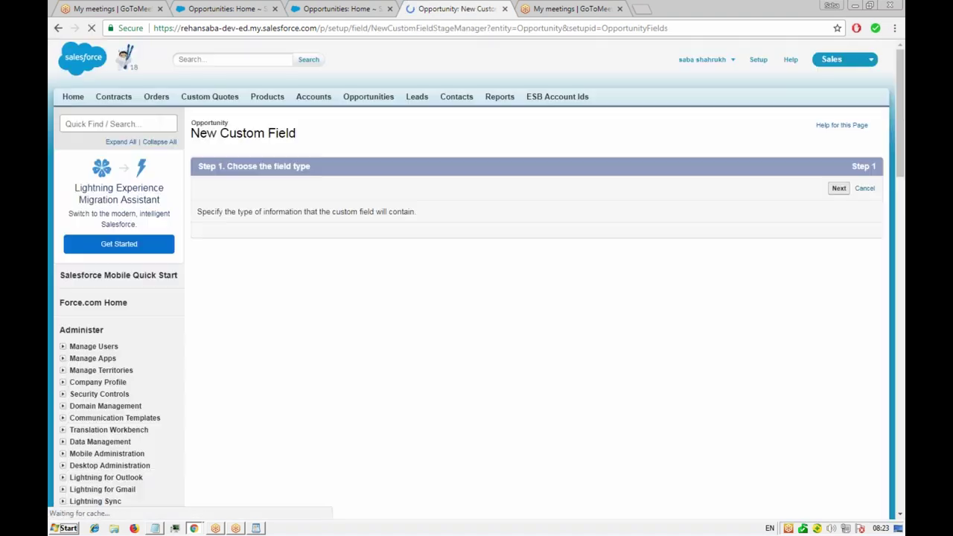
pyautogui.scroll(-2, 209, 211)
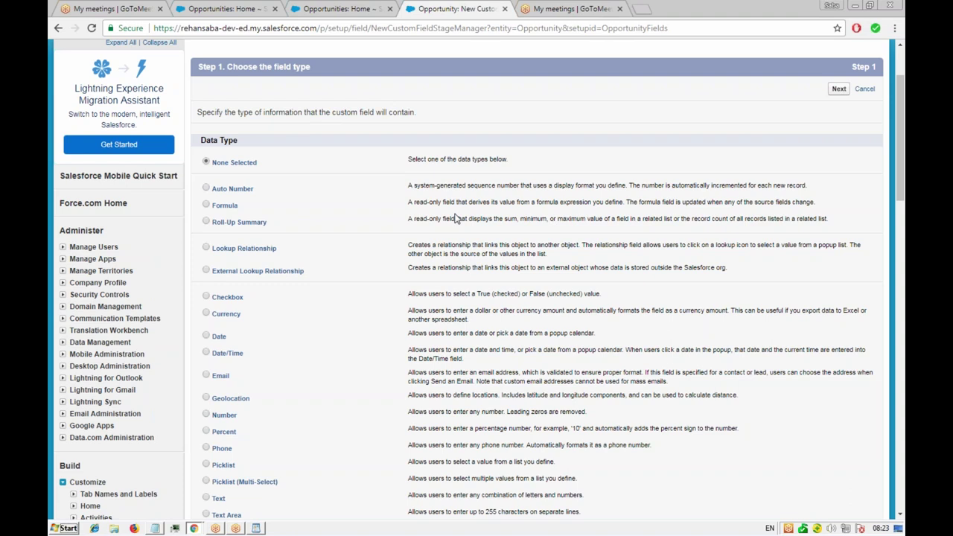
pyautogui.click(206, 207)
pyautogui.click(839, 89)
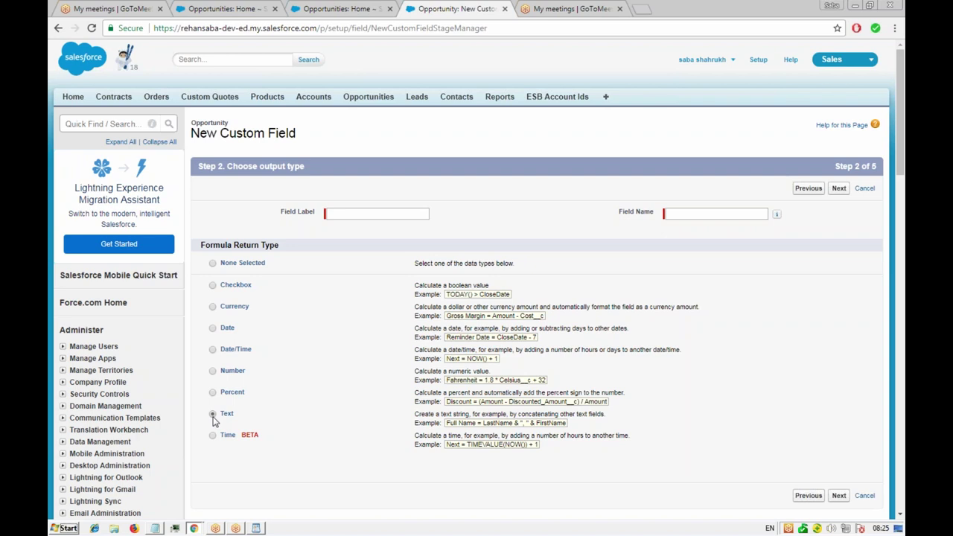
# - Choose Currency as the formula return type, keeping 2 decimal places
pyautogui.click(213, 415)
pyautogui.click(351, 9)
pyautogui.click(450, 10)
pyautogui.click(213, 309)
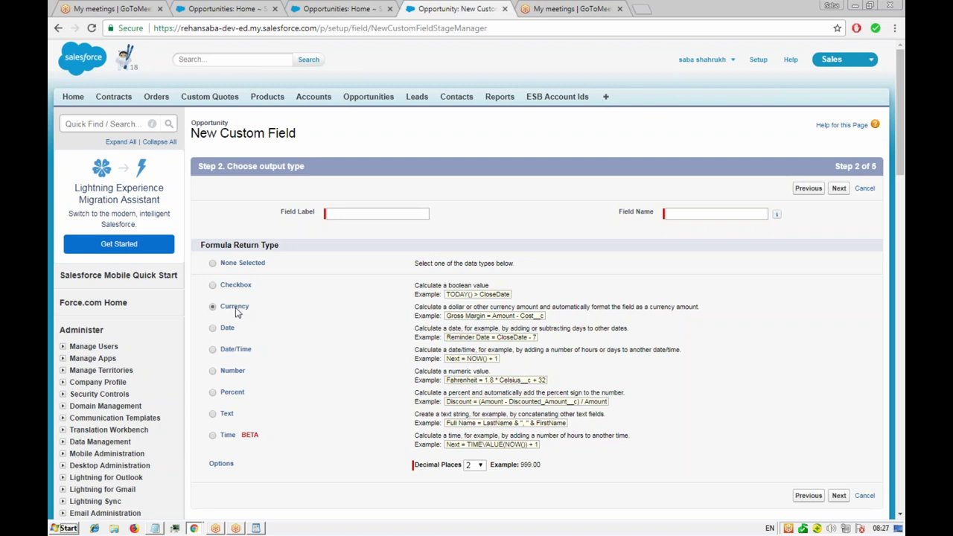
pyautogui.click(482, 467)
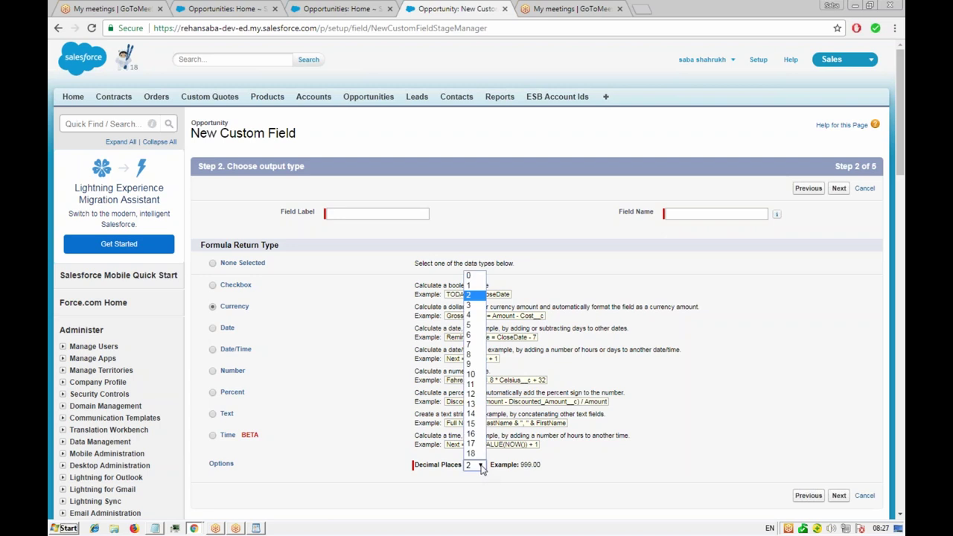
pyautogui.click(481, 467)
pyautogui.click(481, 467)
pyautogui.click(481, 467)
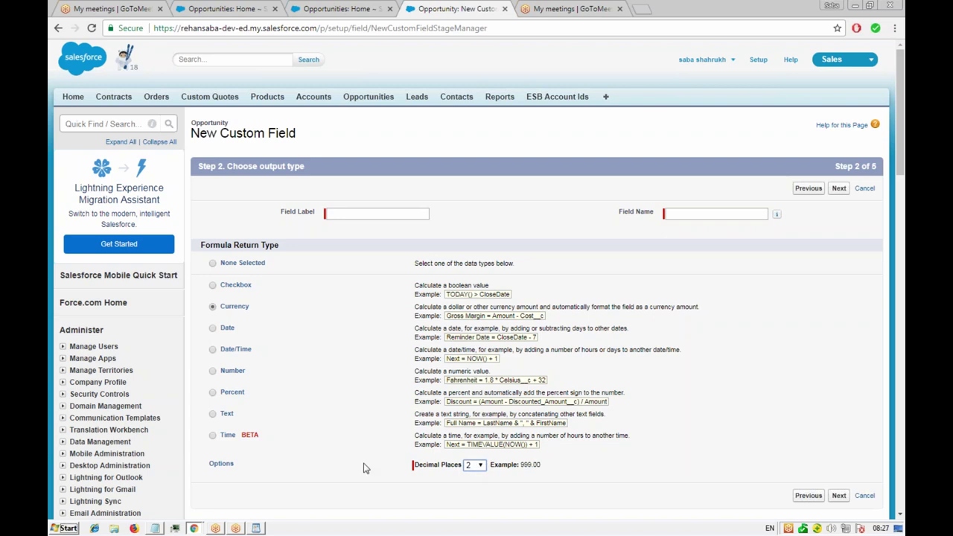
pyautogui.click(479, 469)
pyautogui.click(480, 470)
# - Enter Commission as the field label and field name and continue to the formula entry
pyautogui.click(383, 214)
pyautogui.write('Co')
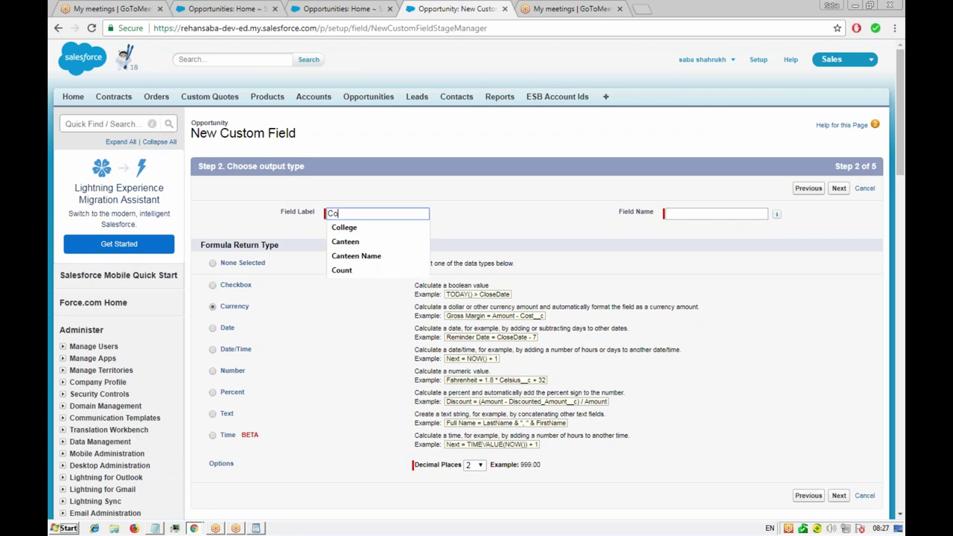
pyautogui.write('mmission')
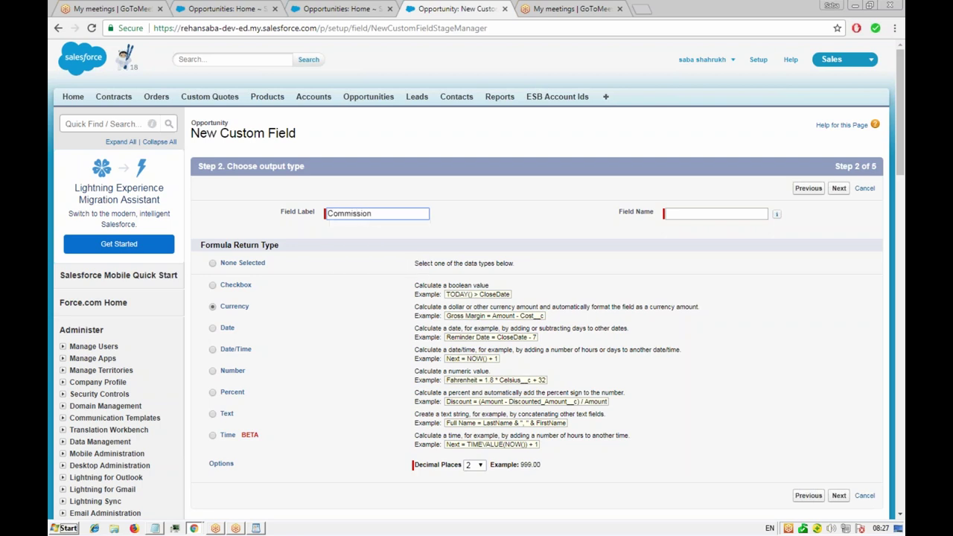
pyautogui.click(696, 213)
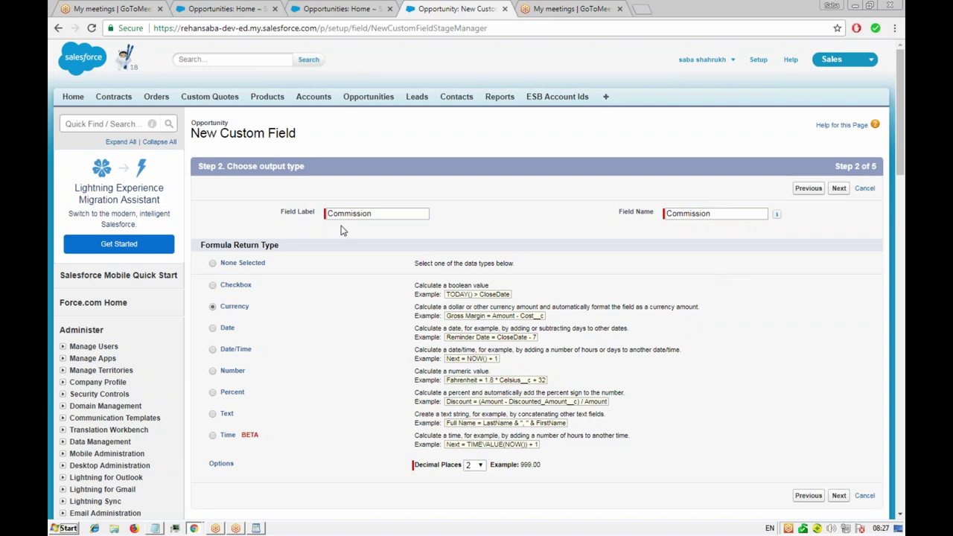
pyautogui.click(838, 189)
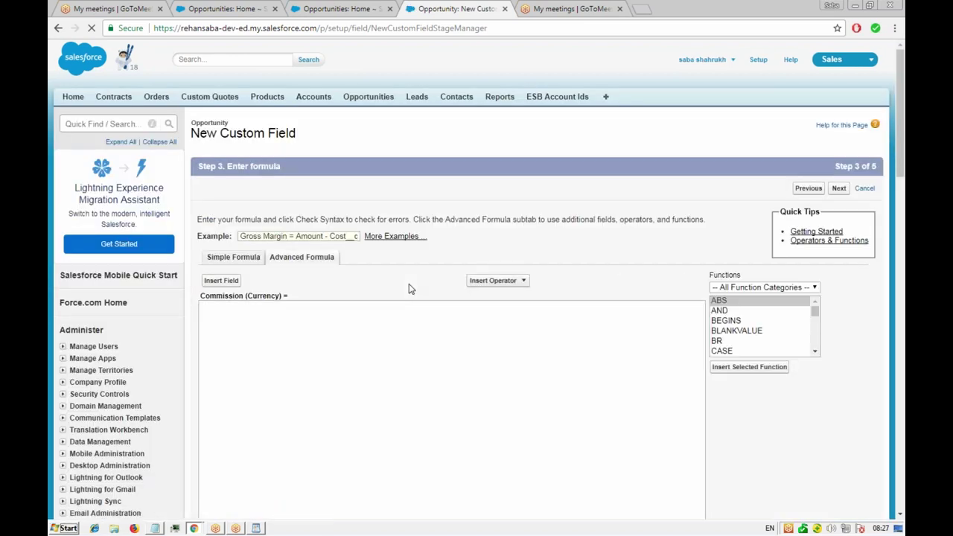
# - Enter the simple formula "Amount / 10" using the Opportunity's Amount merge field, and check its syntax
pyautogui.click(231, 259)
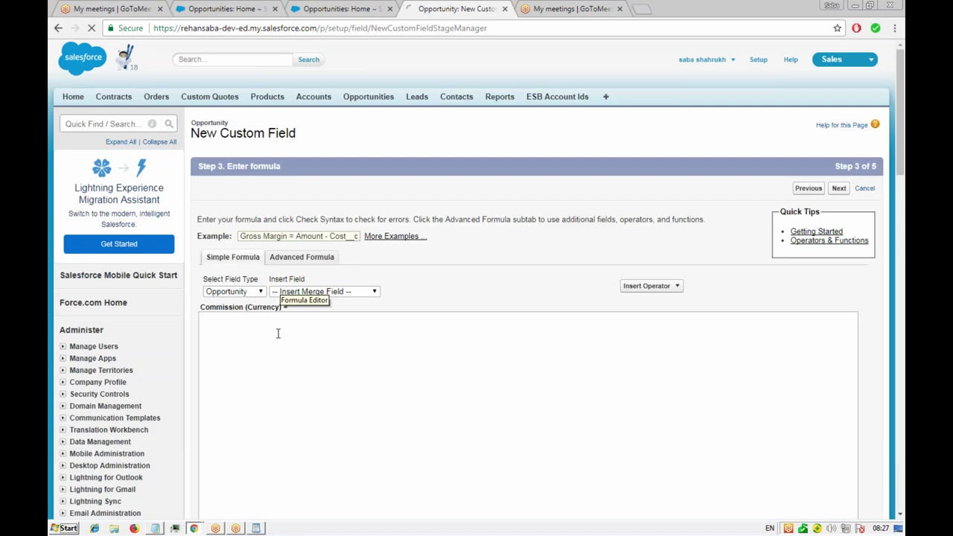
pyautogui.click(308, 343)
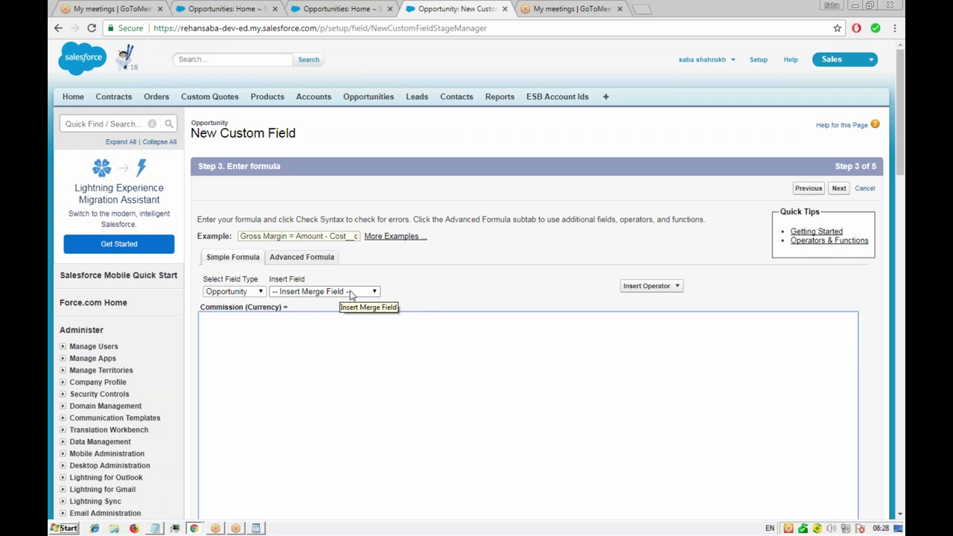
pyautogui.click(351, 293)
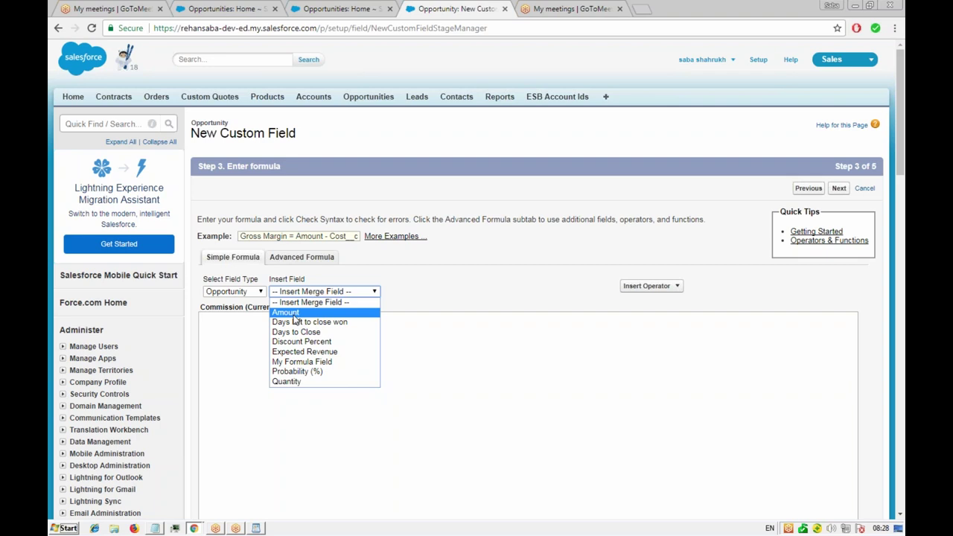
pyautogui.click(287, 312)
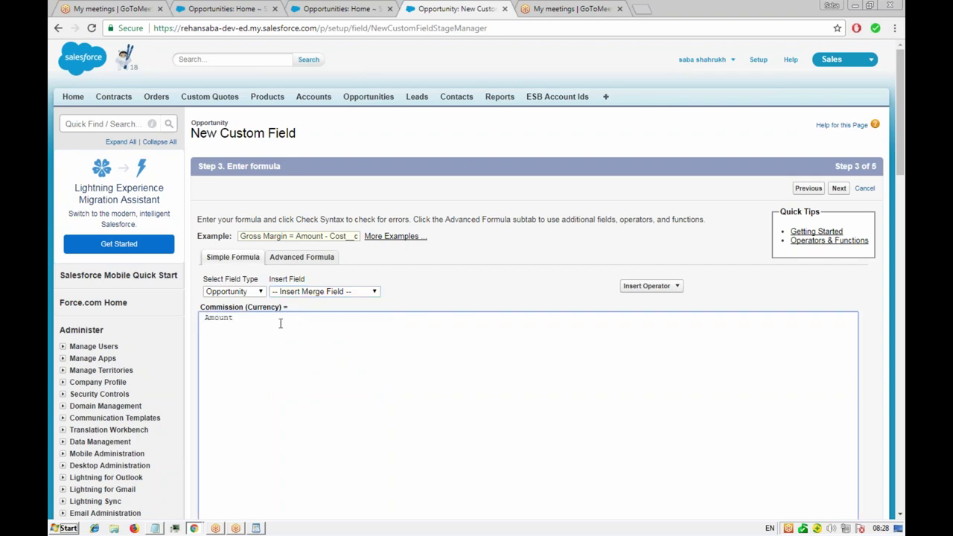
pyautogui.write('/ 10')
pyautogui.scroll(-2, 282, 316)
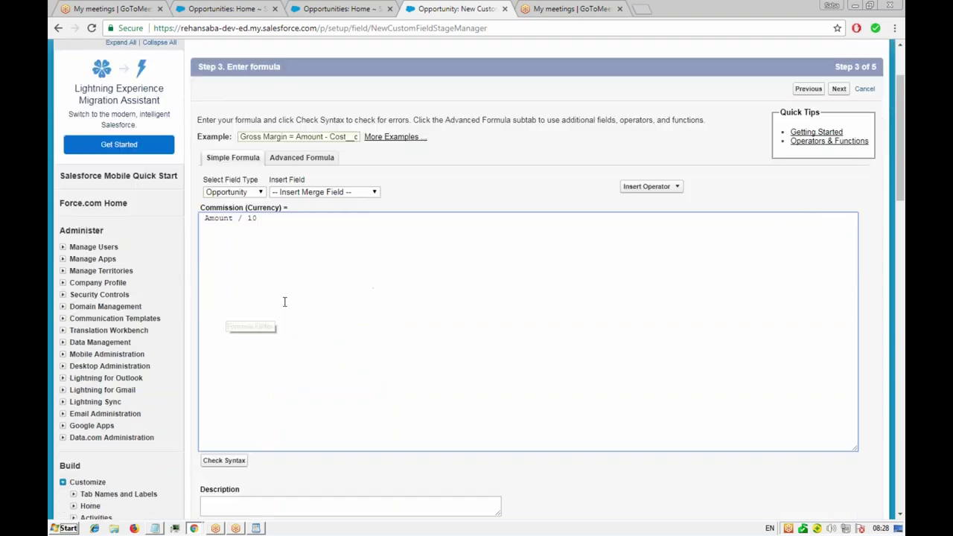
pyautogui.click(222, 462)
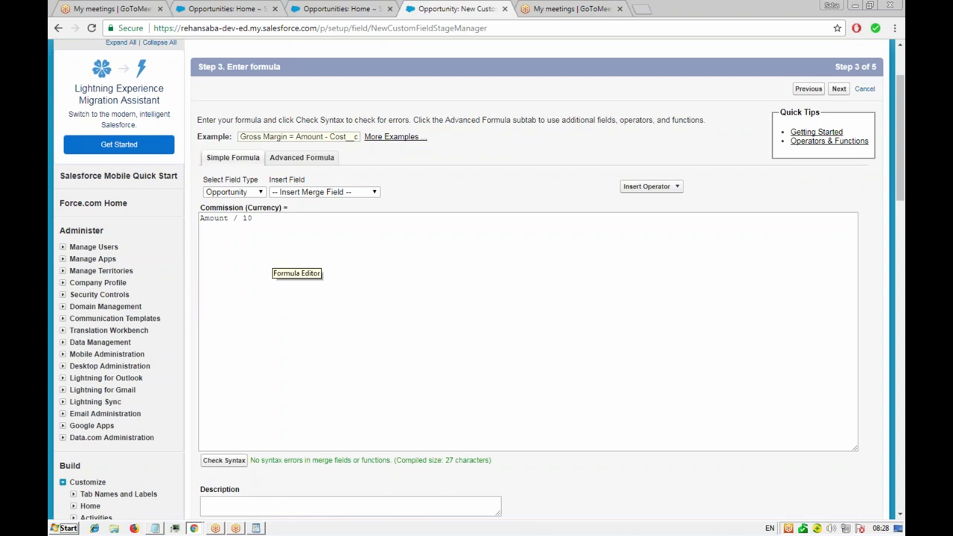
# - Clear the whole expression from the Commission formula
pyautogui.click(267, 221)
pyautogui.scroll(-1, 270, 285)
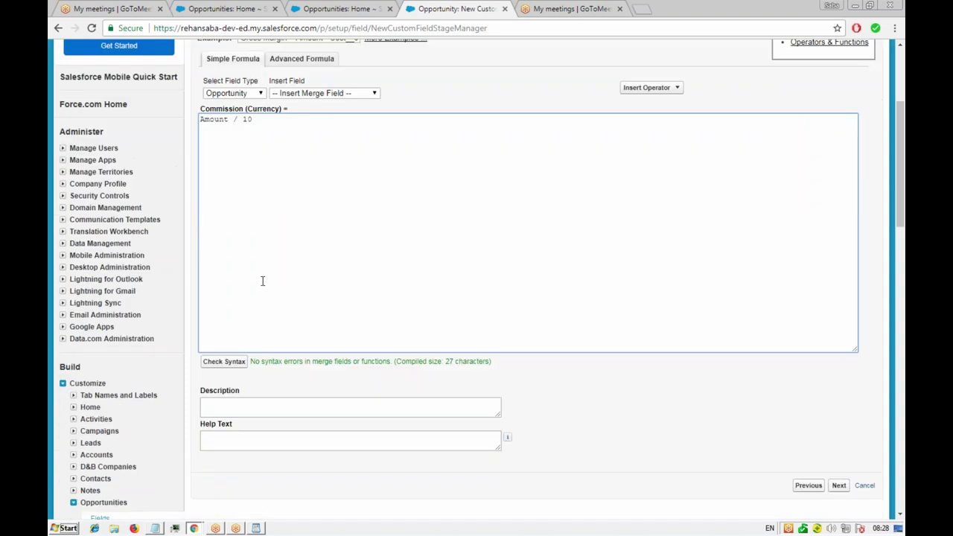
pyautogui.scroll(3, 280, 323)
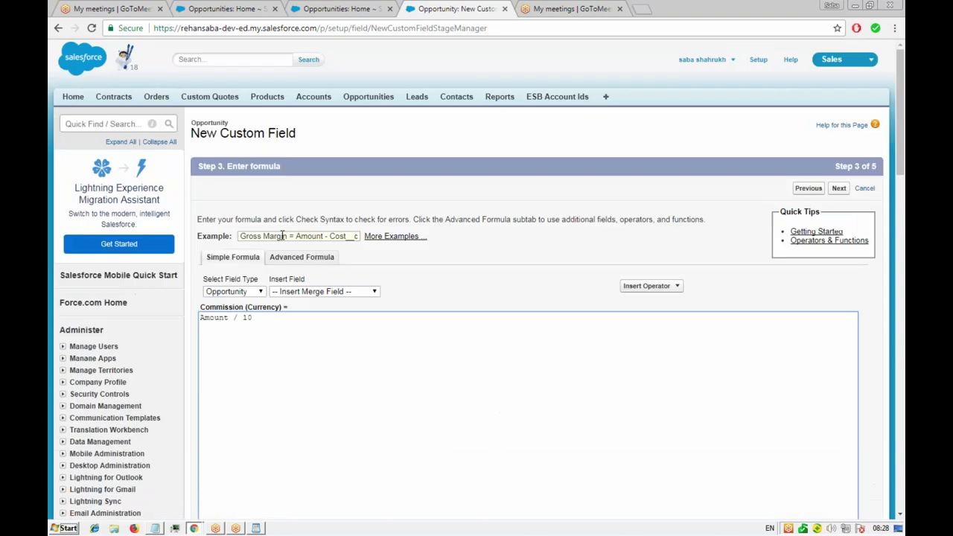
pyautogui.hotkey('ctrl', 'a')
pyautogui.press('BackSpace')
# - Switch to Notepad to review the commission rules, moving its window lower, and return to the Commission formula page
pyautogui.click(155, 528)
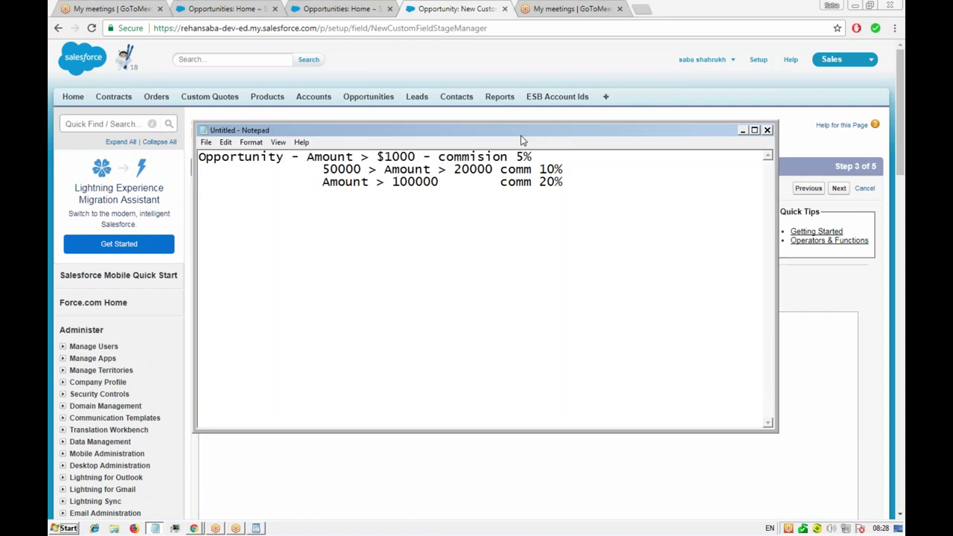
pyautogui.moveTo(522, 137); pyautogui.dragTo(538, 225)
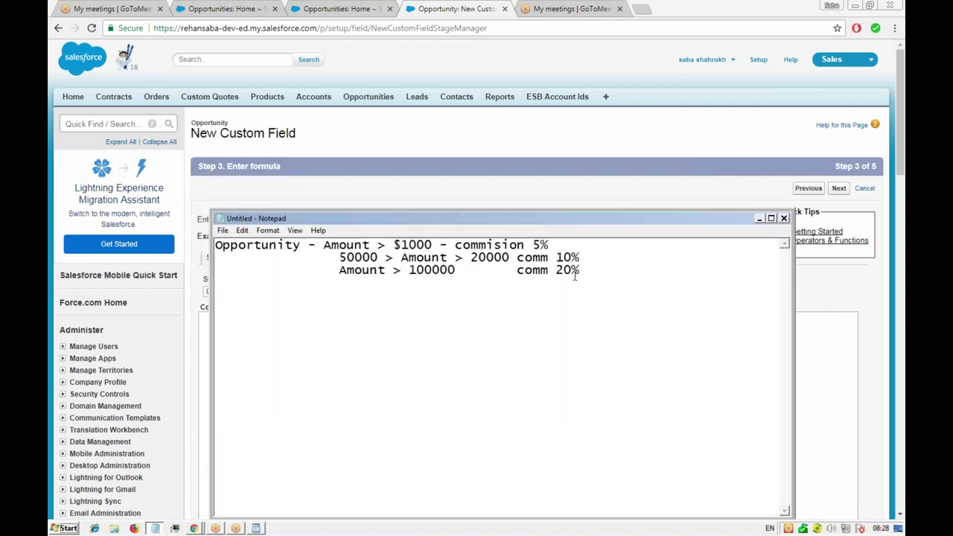
pyautogui.click(479, 186)
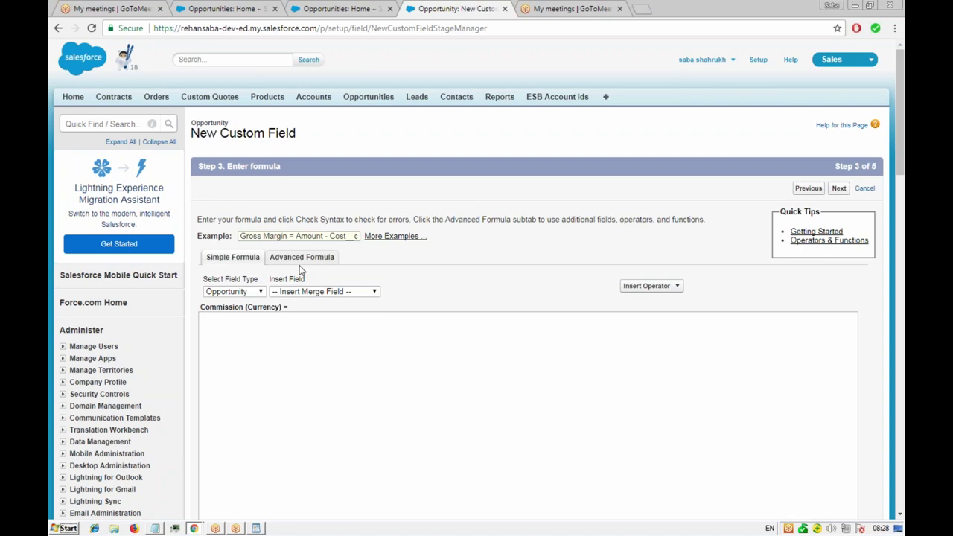
# - Switch the Commission formula to the advanced editor and filter its functions to the Logical category
pyautogui.click(677, 289)
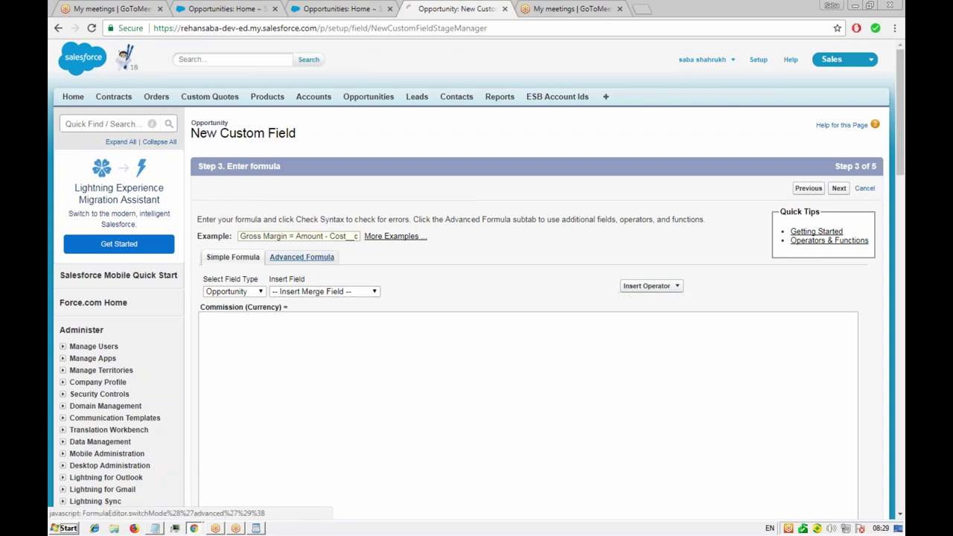
pyautogui.click(301, 257)
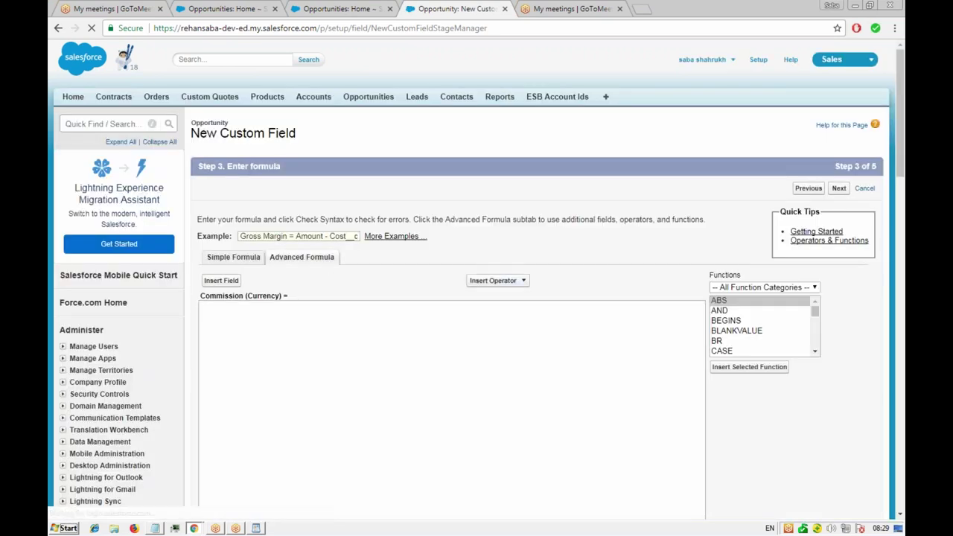
pyautogui.click(764, 287)
pyautogui.click(740, 321)
pyautogui.click(740, 320)
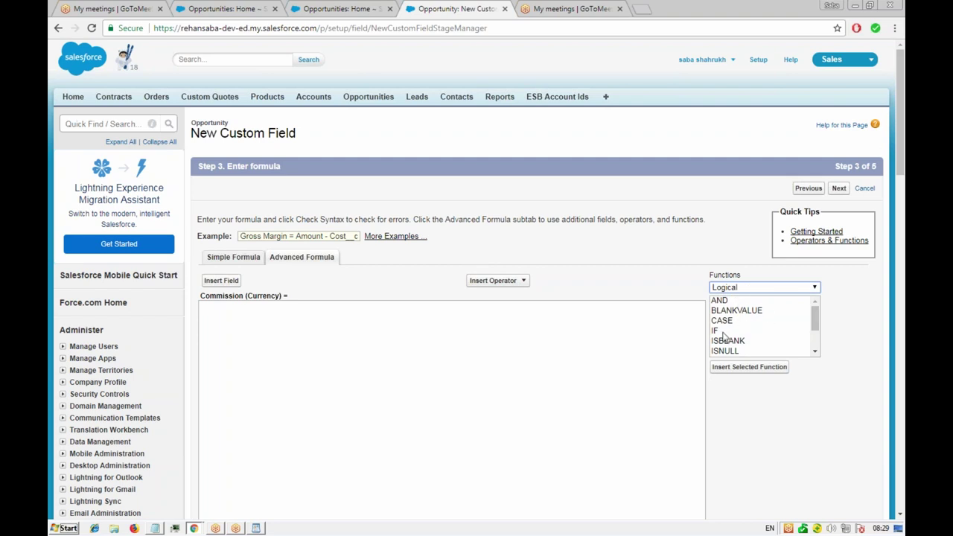
# - Browse the Logical and Date & Time function lists, and list the functions of all categories
pyautogui.click(817, 327)
pyautogui.moveTo(816, 328); pyautogui.dragTo(818, 340)
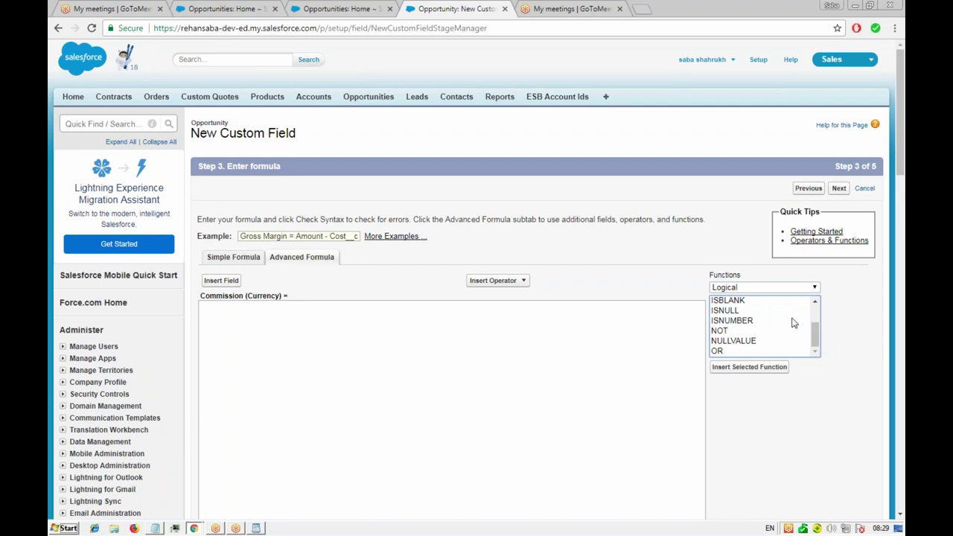
pyautogui.click(772, 291)
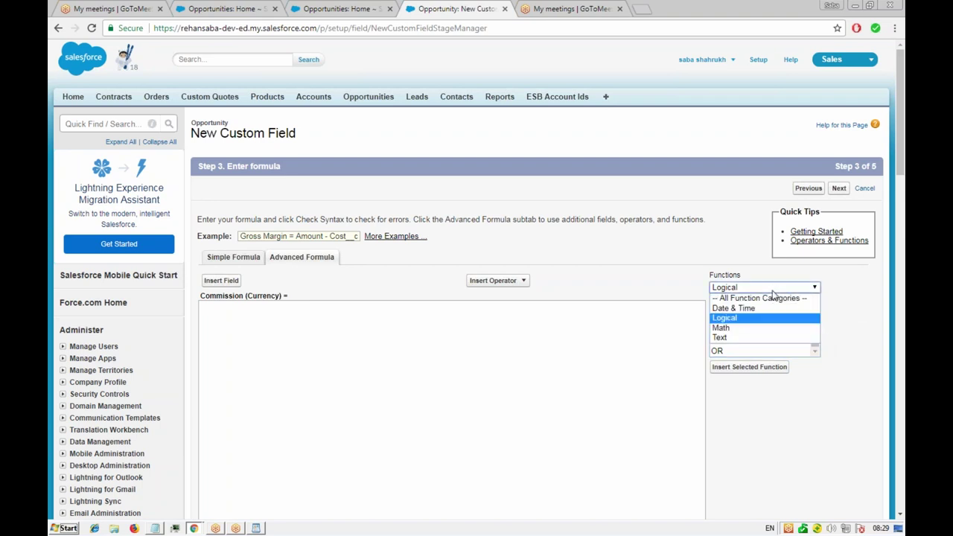
pyautogui.click(751, 308)
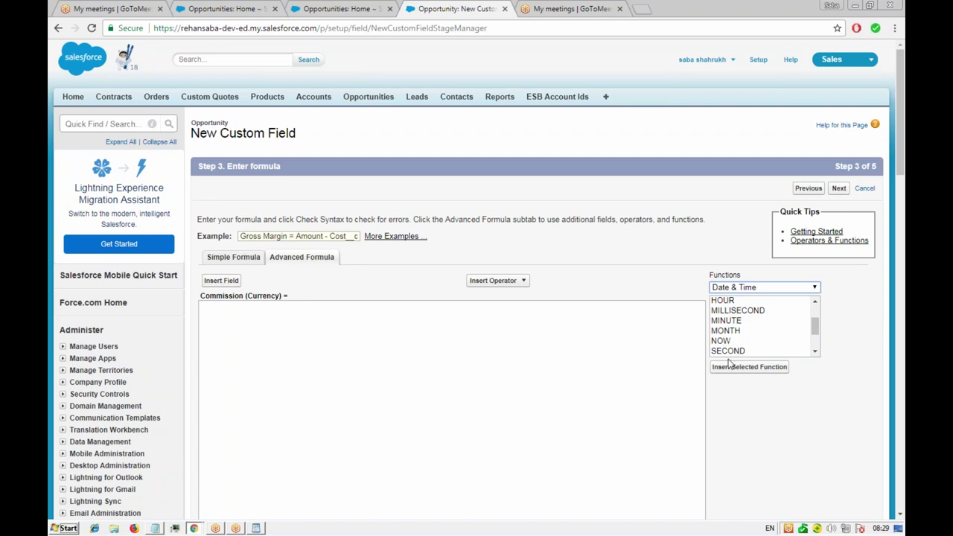
pyautogui.moveTo(816, 326); pyautogui.dragTo(817, 356)
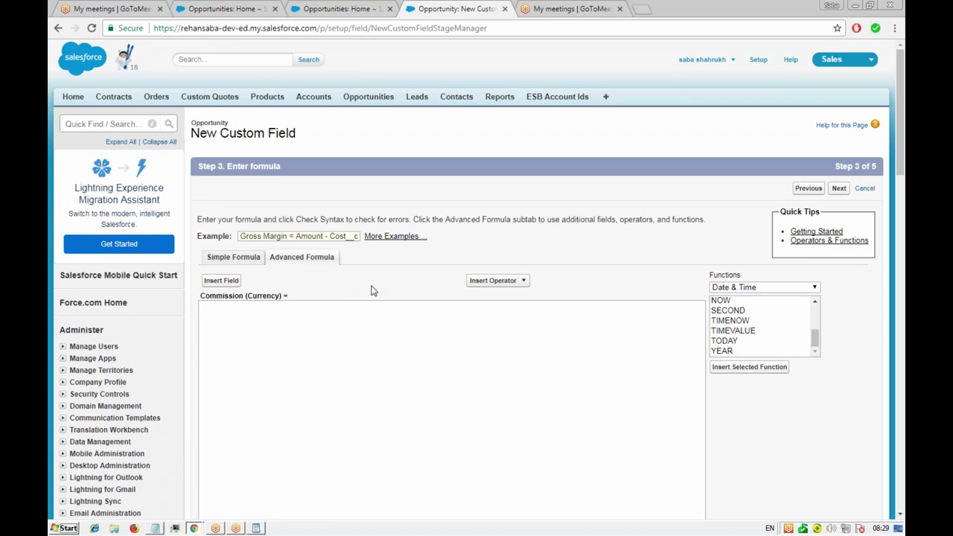
pyautogui.click(748, 288)
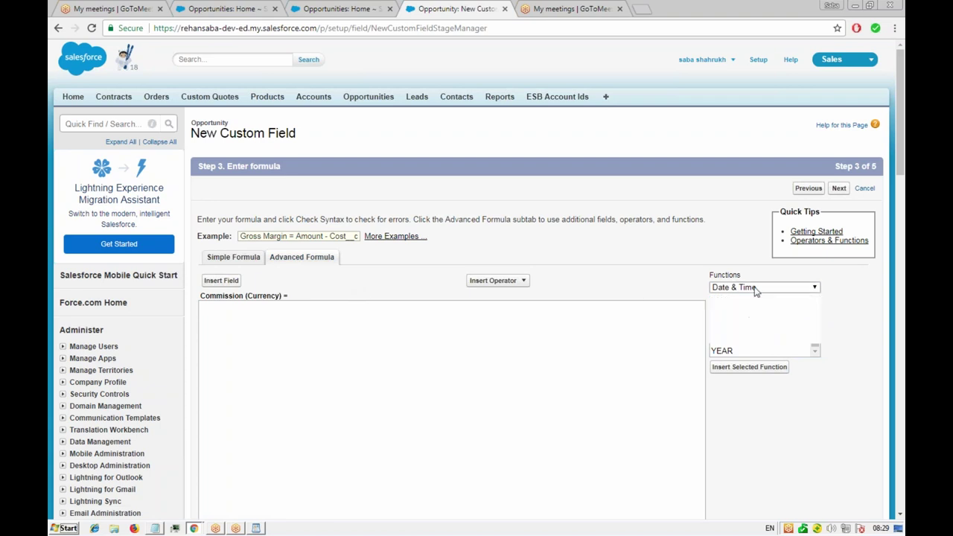
pyautogui.click(747, 298)
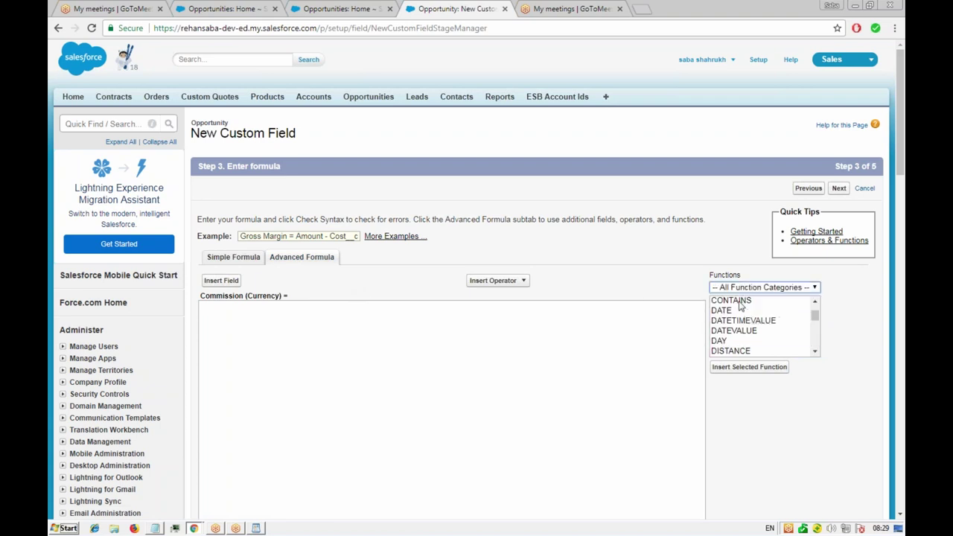
# - Read the description of the CONTAINS function and look through the full function list
pyautogui.click(742, 302)
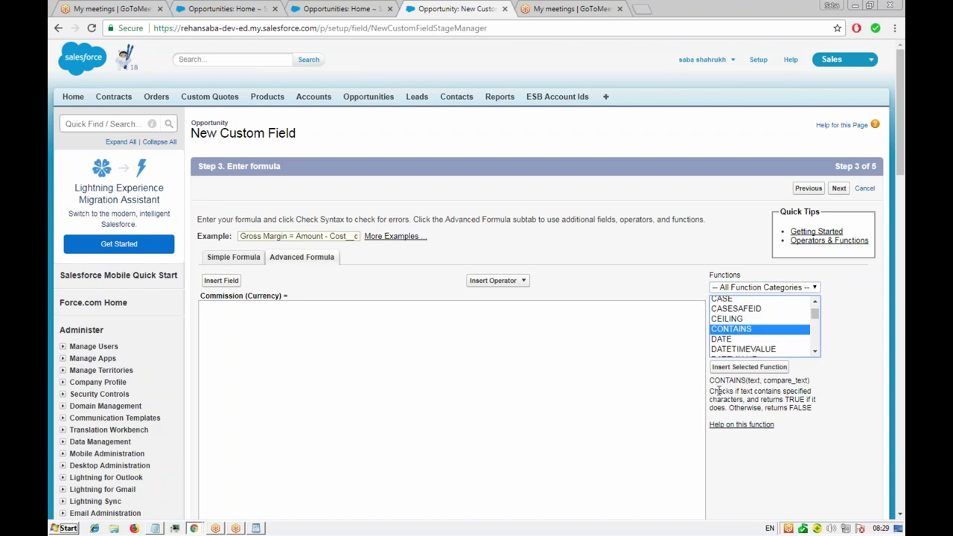
pyautogui.moveTo(712, 380); pyautogui.dragTo(814, 414)
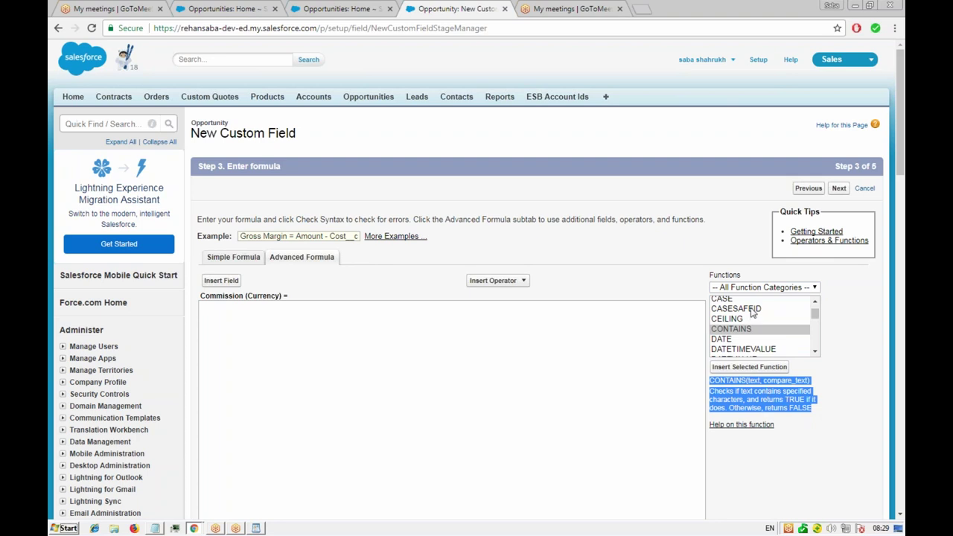
pyautogui.click(750, 395)
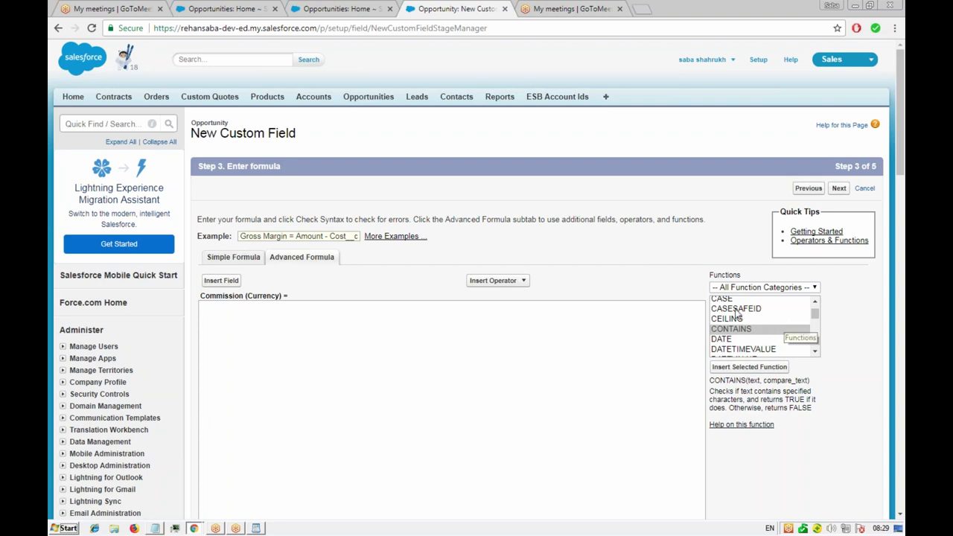
pyautogui.scroll(-3, 763, 332)
pyautogui.scroll(-4, 763, 332)
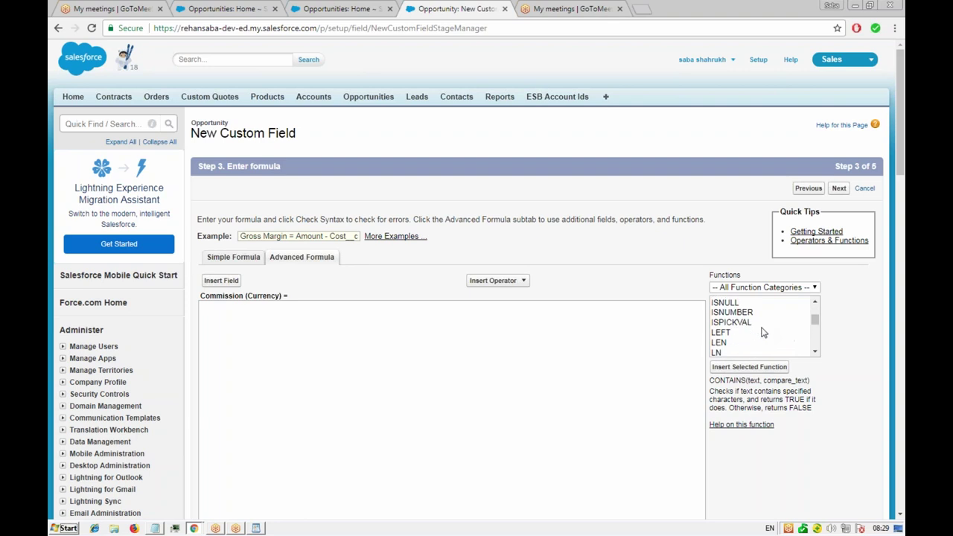
pyautogui.scroll(4, 763, 332)
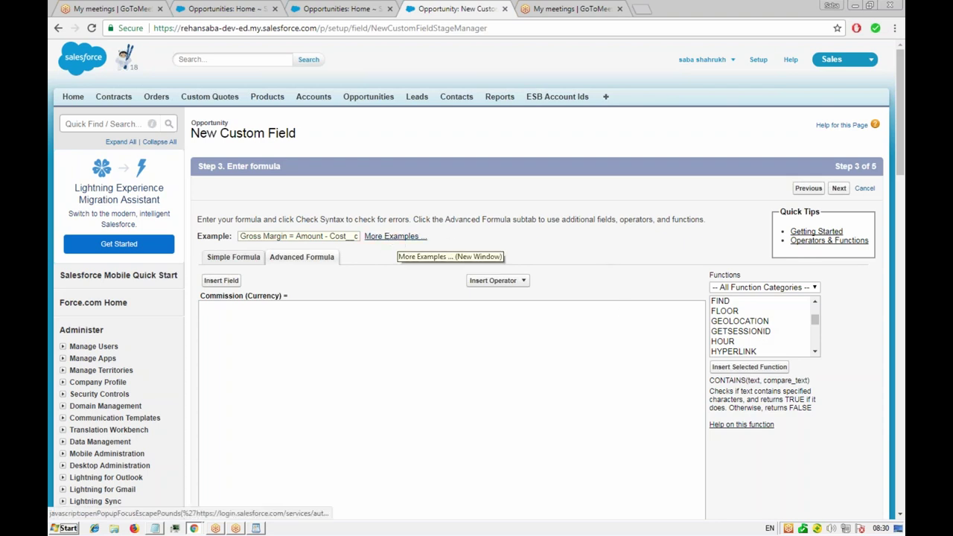
pyautogui.moveTo(816, 318); pyautogui.dragTo(816, 307)
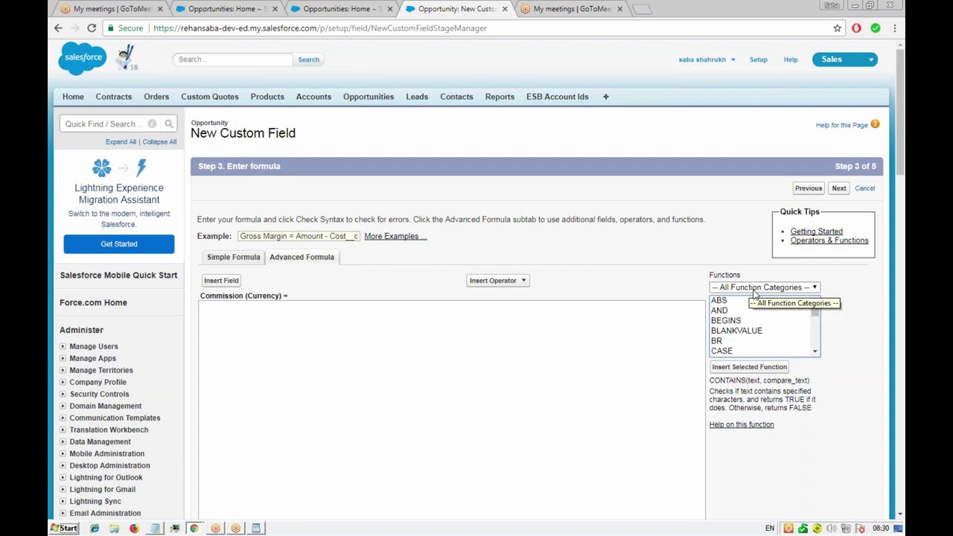
# - Review the descriptions of the functions from ABS through EXP in the full function list
pyautogui.click(719, 301)
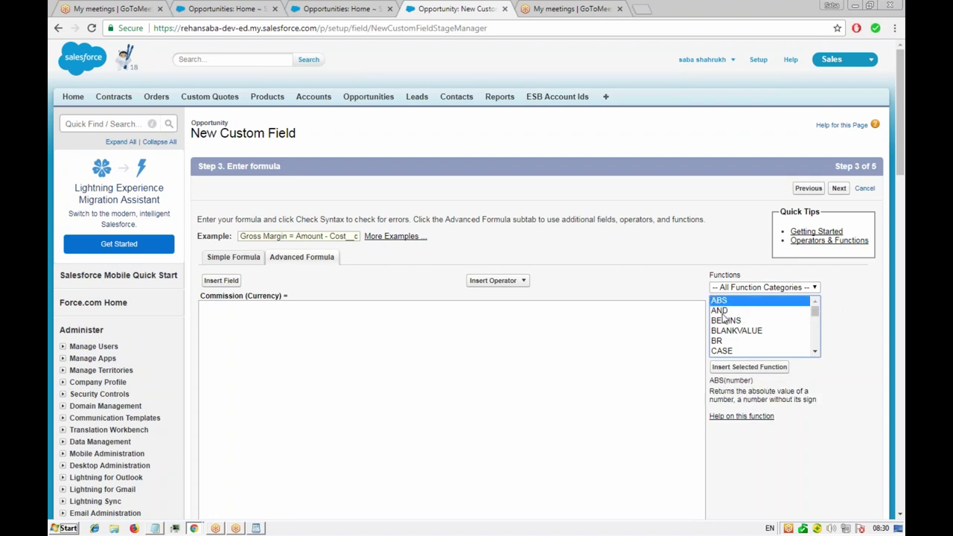
pyautogui.click(723, 312)
pyautogui.click(724, 321)
pyautogui.click(725, 331)
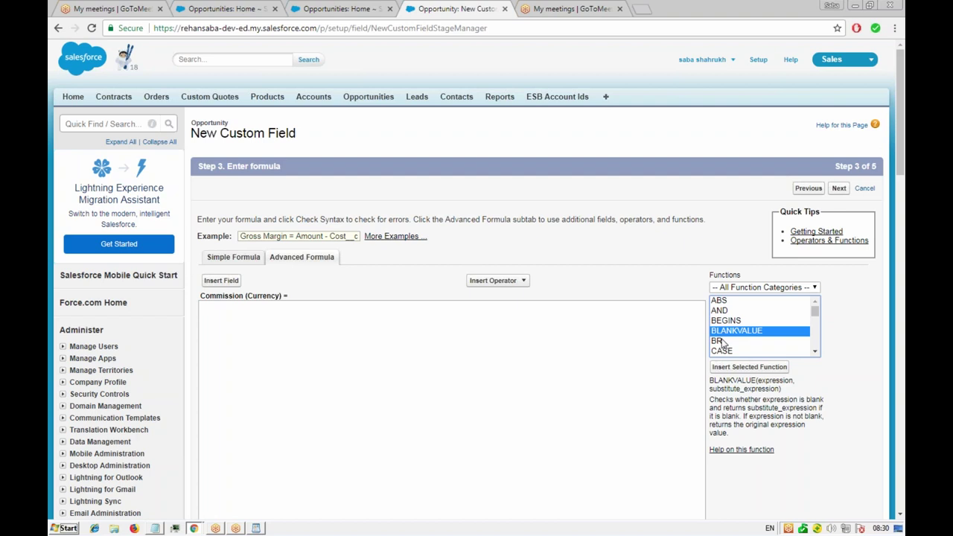
pyautogui.click(716, 341)
pyautogui.click(721, 350)
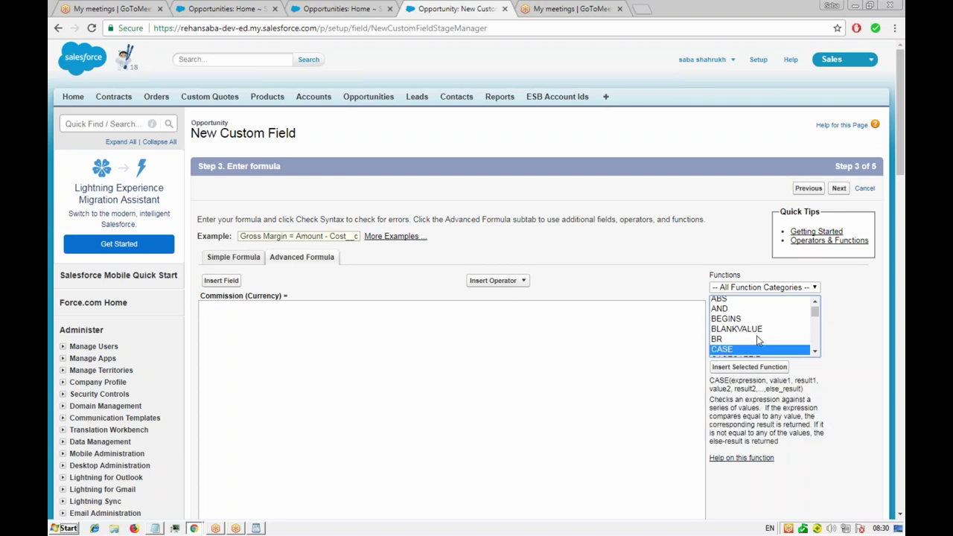
pyautogui.scroll(-3, 730, 327)
pyautogui.scroll(1, 736, 314)
pyautogui.click(736, 317)
pyautogui.click(727, 327)
pyautogui.click(721, 339)
pyautogui.click(722, 347)
pyautogui.click(721, 356)
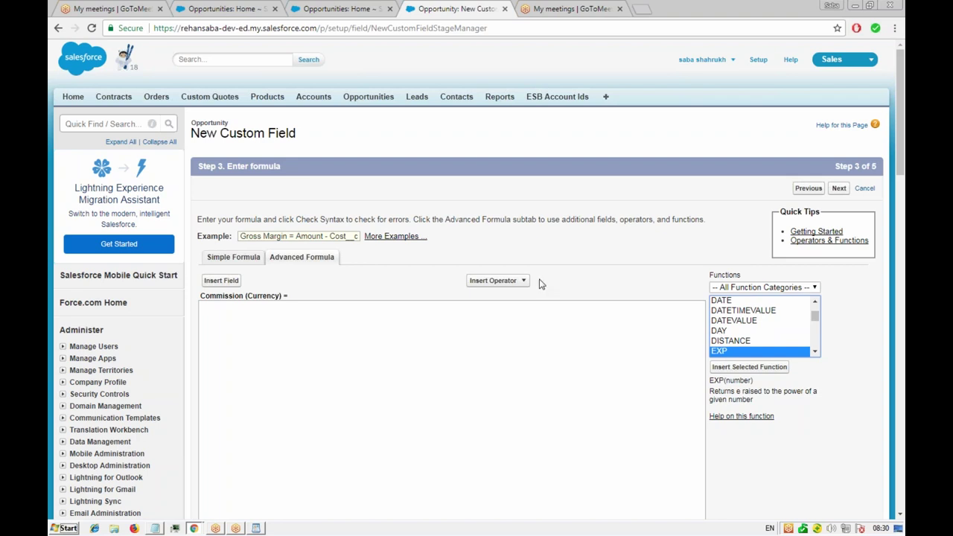
pyautogui.click(336, 312)
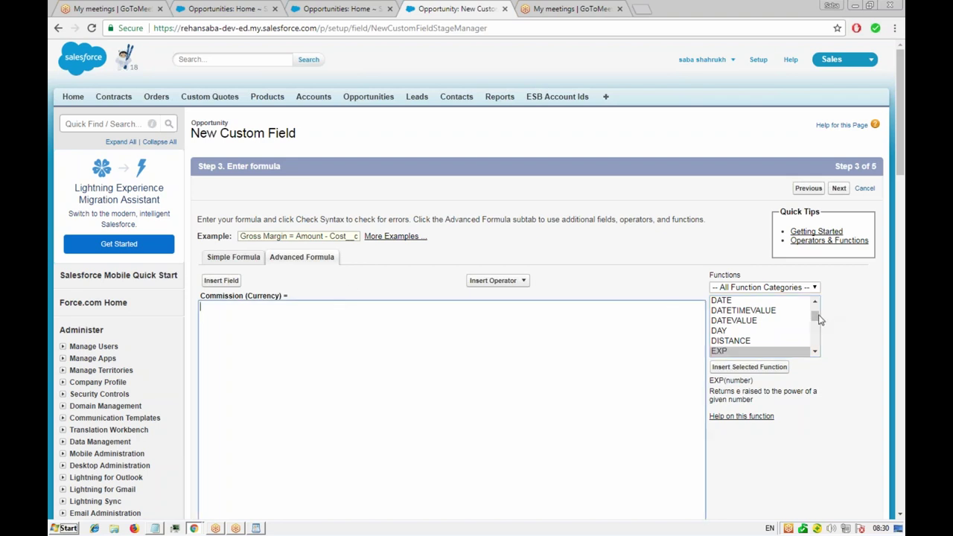
pyautogui.moveTo(815, 316); pyautogui.dragTo(816, 305)
pyautogui.click(359, 326)
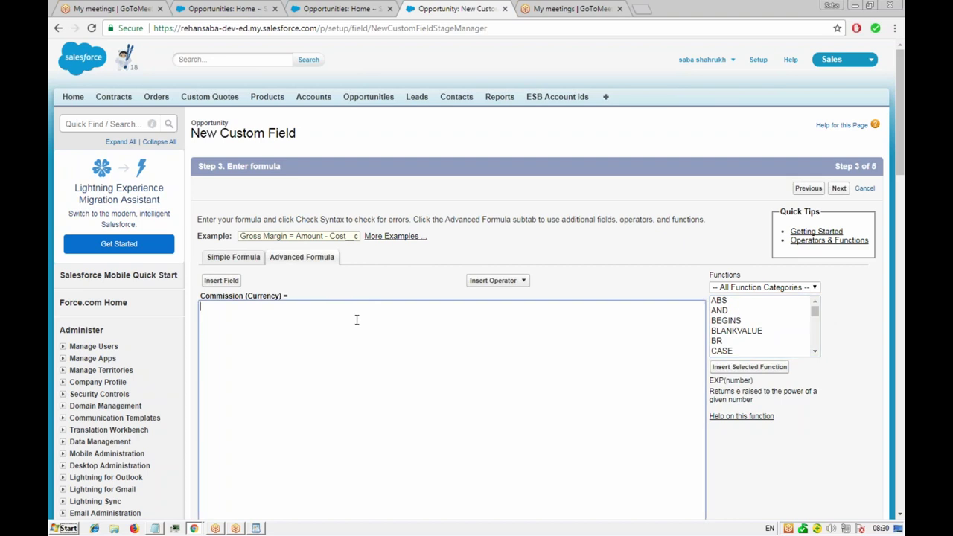
# - Switch to Notepad and write the draft condition "if(a>100,000):(a/20)" below the commission rules
pyautogui.hotkey('alt', 'Tab')
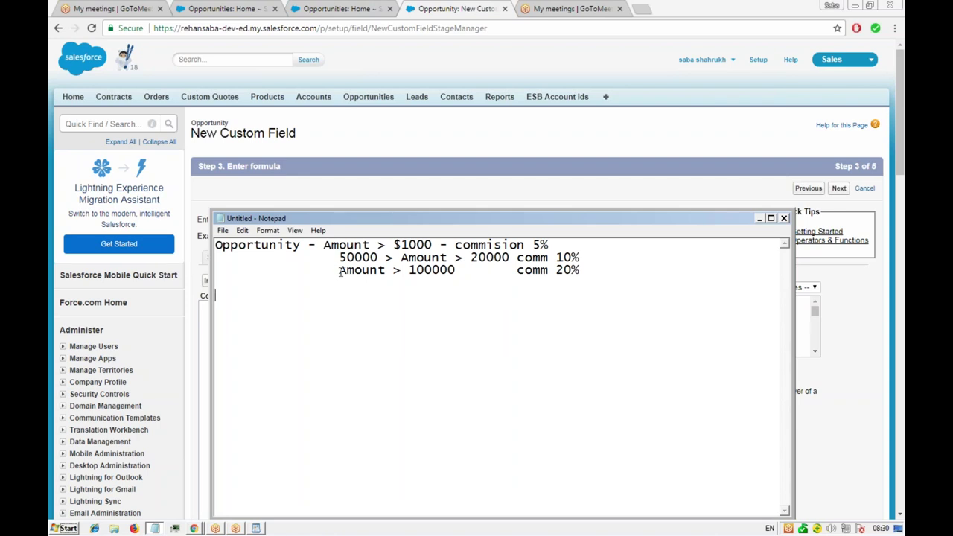
pyautogui.click(432, 273)
pyautogui.click(604, 271)
pyautogui.press('Return')
pyautogui.press('Return')
pyautogui.write('if(a>100,000')
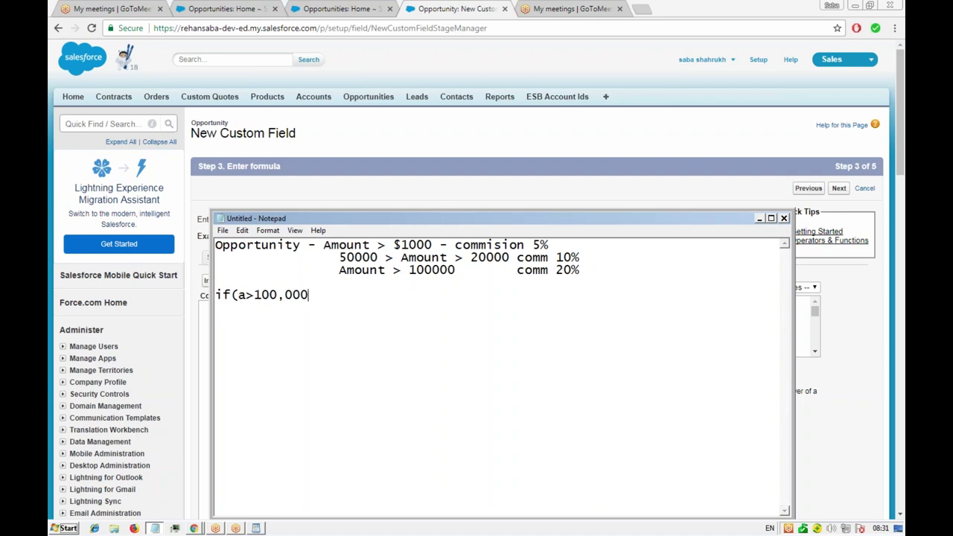
pyautogui.write(')')
pyautogui.write('am')
pyautogui.press('BackSpace')
pyautogui.write('/20')
pyautogui.click(325, 295)
pyautogui.write('(a/20)')
# - Write the general syntax "if(condition:true:false)" on its own line below the draft condition
pyautogui.press('Return')
pyautogui.press('Return')
pyautogui.write('if()')
pyautogui.press('Left')
pyautogui.write('::')
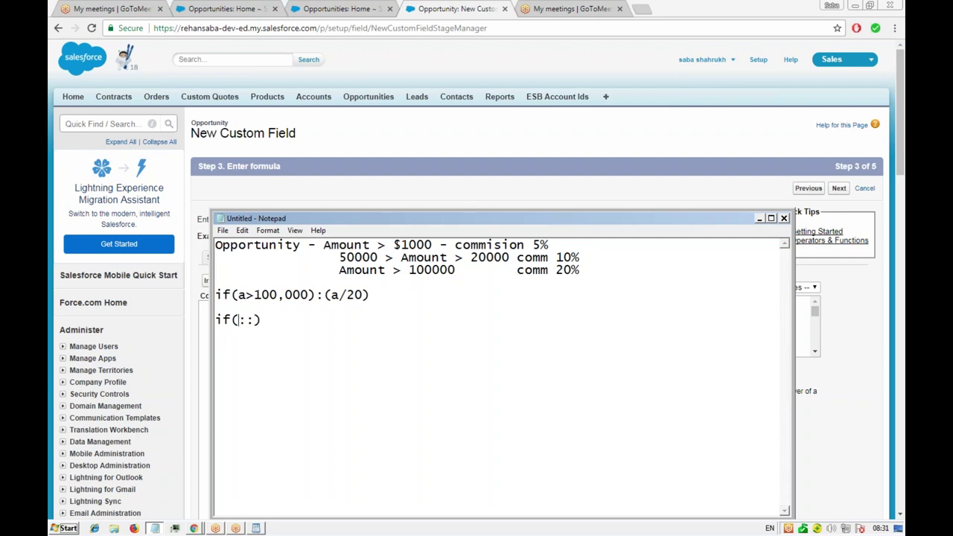
pyautogui.write('condition')
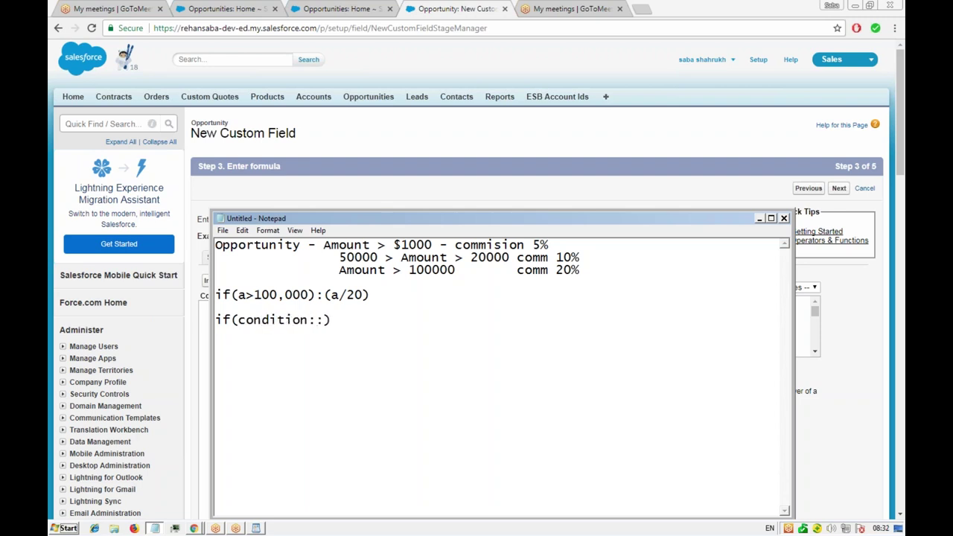
pyautogui.click(316, 320)
pyautogui.write('tu')
pyautogui.press('BackSpace')
pyautogui.write('rue')
pyautogui.press('Right')
pyautogui.write('false')
# - Examine the condition, true and false parts of the general if syntax by highlighting them
pyautogui.hotkey('shift', 'Left')
pyautogui.hotkey('shift', 'Left')
pyautogui.hotkey('shift', 'Left')
pyautogui.hotkey('shift', 'Left')
pyautogui.hotkey('shift', 'Left')
pyautogui.hotkey('shift', 'Left')
pyautogui.hotkey('shift', 'Left')
pyautogui.hotkey('shift', 'Left')
pyautogui.hotkey('shift', 'Left')
pyautogui.hotkey('shift', 'Left')
pyautogui.hotkey('shift', 'Left')
pyautogui.hotkey('shift', 'Left')
pyautogui.hotkey('shift', 'Left')
pyautogui.hotkey('shift', 'Left')
pyautogui.hotkey('shift', 'Left')
pyautogui.hotkey('shift', 'Left')
pyautogui.hotkey('shift', 'Left')
pyautogui.hotkey('shift', 'Left')
pyautogui.hotkey('shift', 'Left')
pyautogui.hotkey('shift', 'Left')
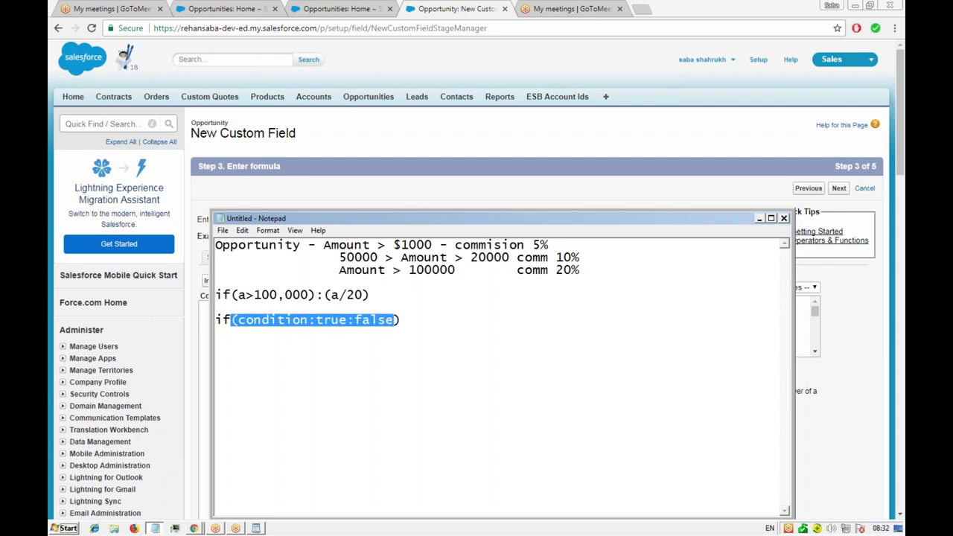
pyautogui.click(401, 319)
pyautogui.press('Left')
pyautogui.press('Left')
pyautogui.press('Left')
pyautogui.press('Left')
pyautogui.press('Left')
pyautogui.press('Left')
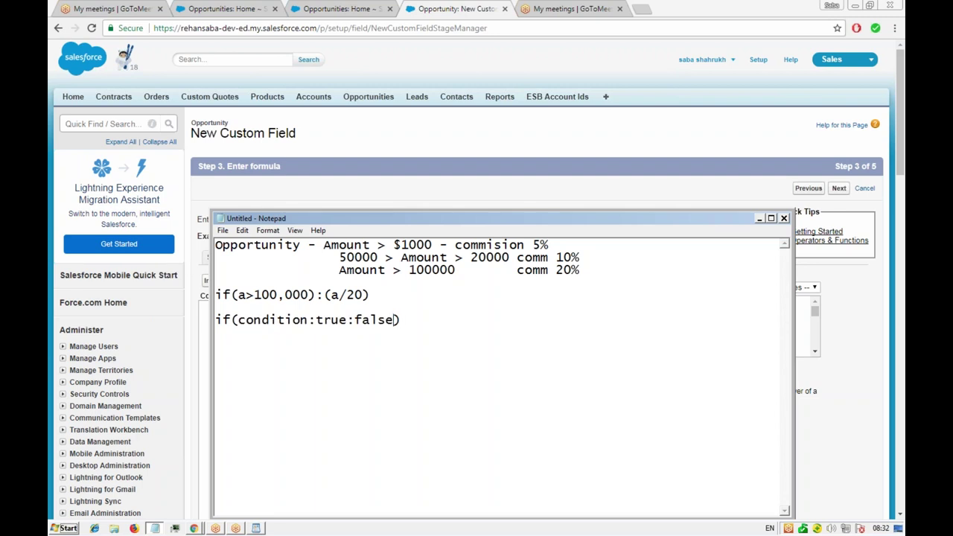
pyautogui.hotkey('shift', 'End')
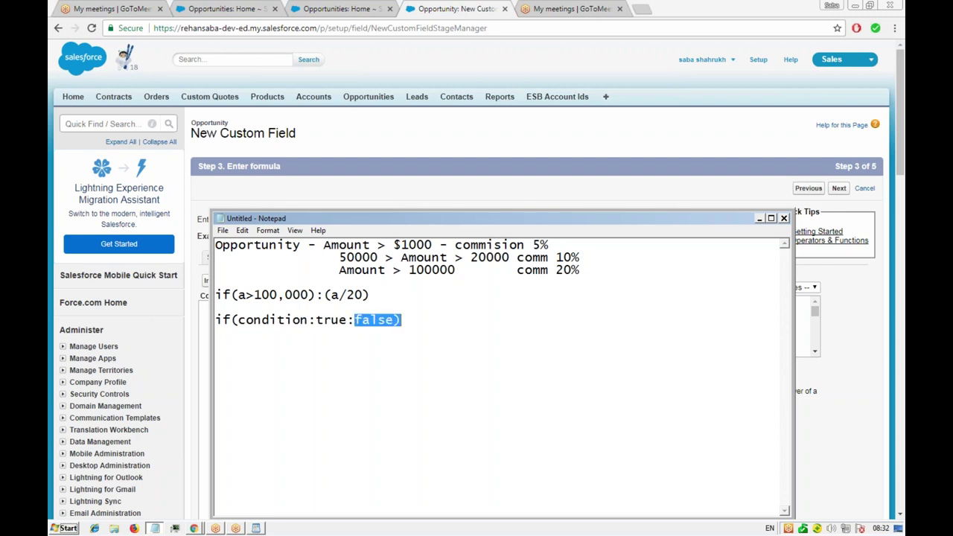
pyautogui.hotkey('shift', 'Left')
pyautogui.moveTo(232, 320); pyautogui.dragTo(402, 320)
pyautogui.click(328, 320)
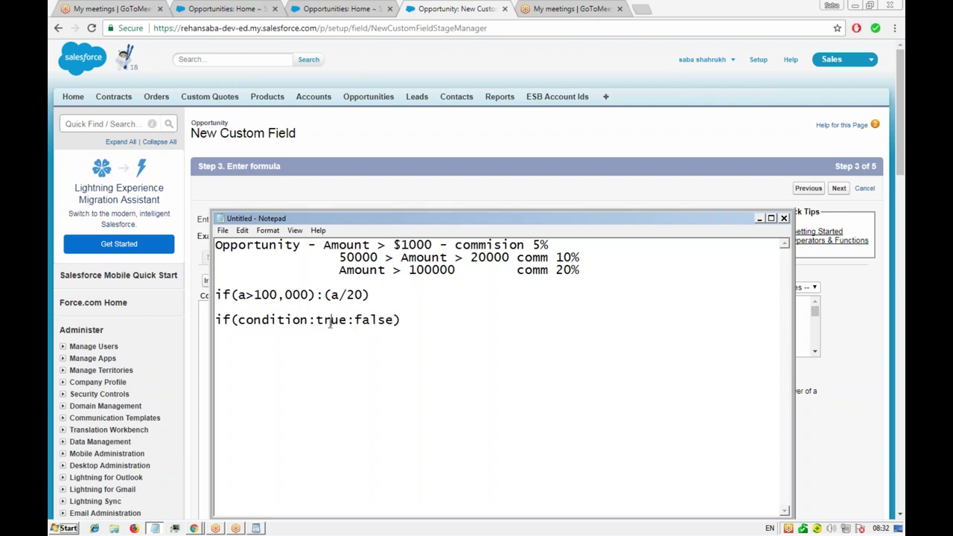
pyautogui.moveTo(348, 321); pyautogui.dragTo(317, 324)
# - Insert two blank lines above the general if syntax and append ":" after "(a/20)" in the draft formula
pyautogui.click(216, 319)
pyautogui.press('Return')
pyautogui.press('Return')
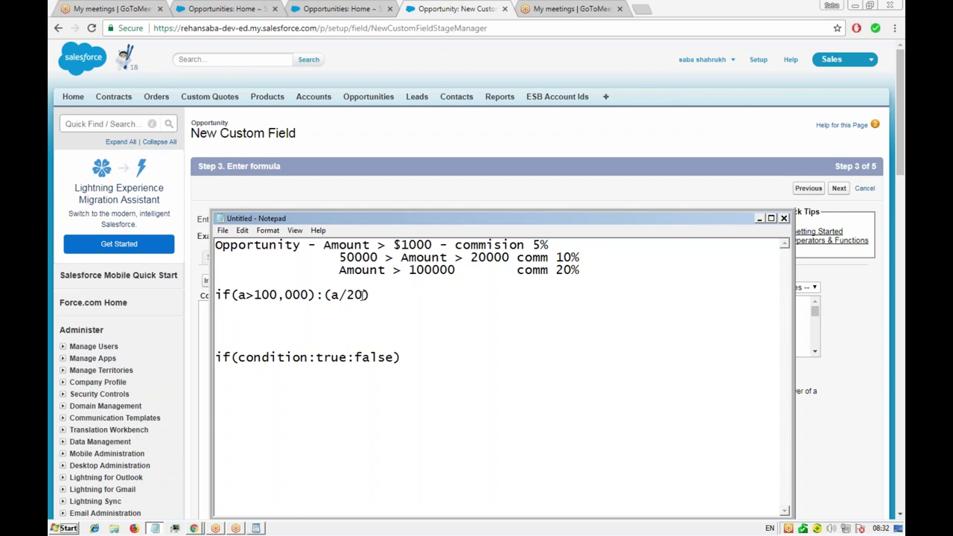
pyautogui.click(380, 296)
pyautogui.write(':')
# - Add the upper limit "20000>" before Amount in the 5% commission rule
pyautogui.write('> ')
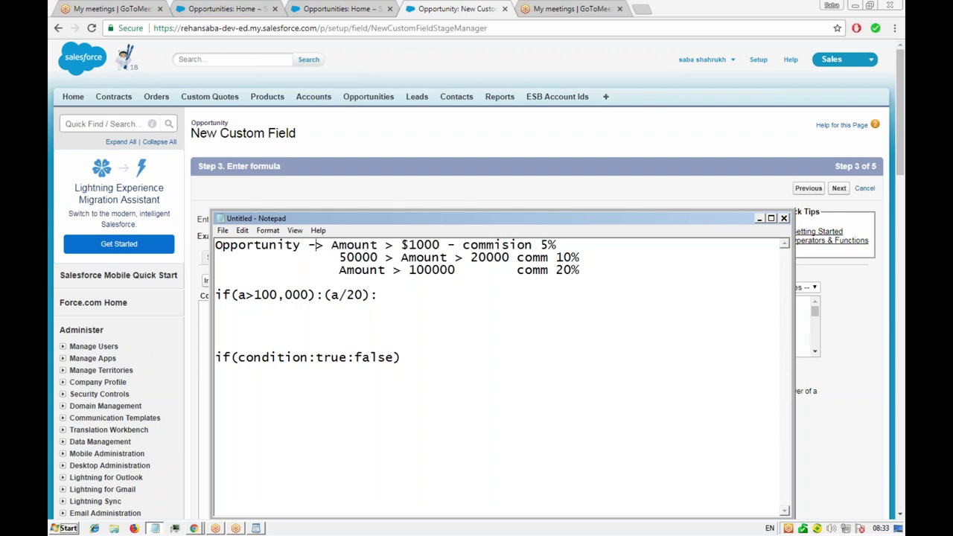
pyautogui.write('20000')
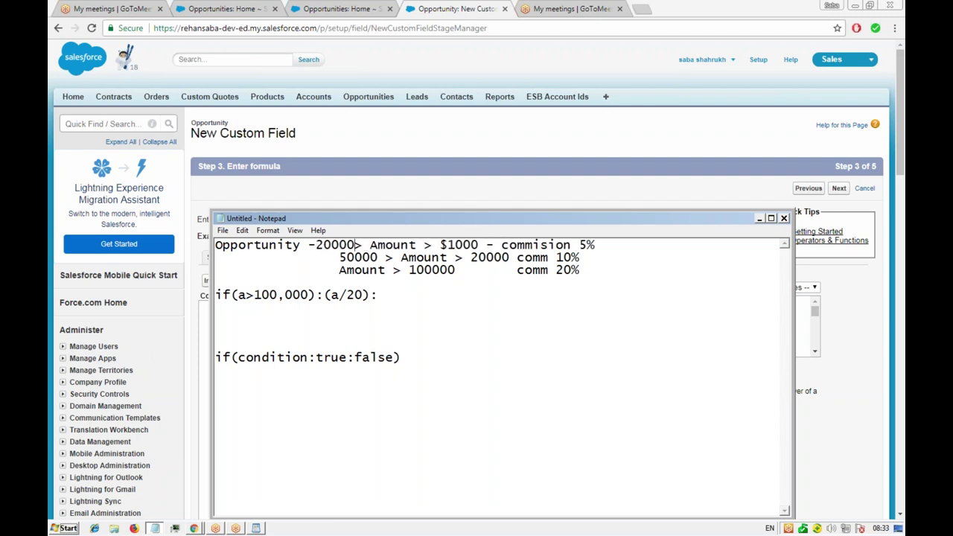
pyautogui.click(317, 245)
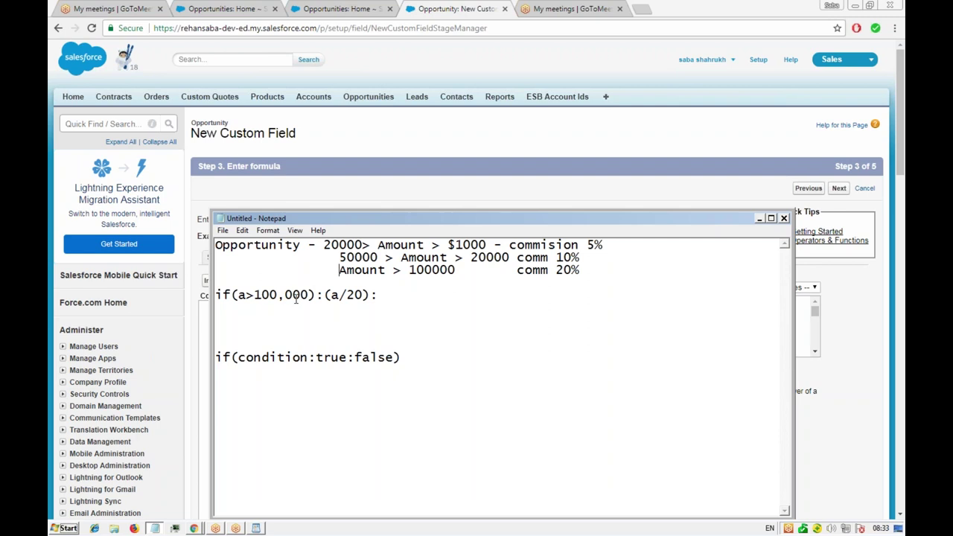
# - Start a nested condition "if(a>50,000" on an indented line below the first draft condition
pyautogui.click(388, 296)
pyautogui.write('(')
pyautogui.press('Left')
pyautogui.press('Return')
pyautogui.press('Tab')
pyautogui.press('Tab')
pyautogui.press('Tab')
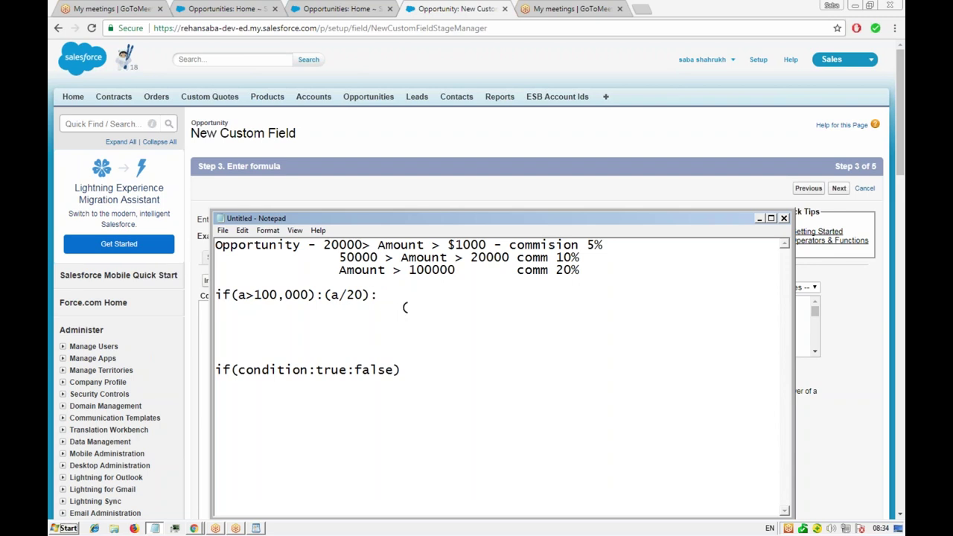
pyautogui.press('BackSpace')
pyautogui.click(385, 308)
pyautogui.press('Down')
pyautogui.write('if')
pyautogui.write('a>50,000')
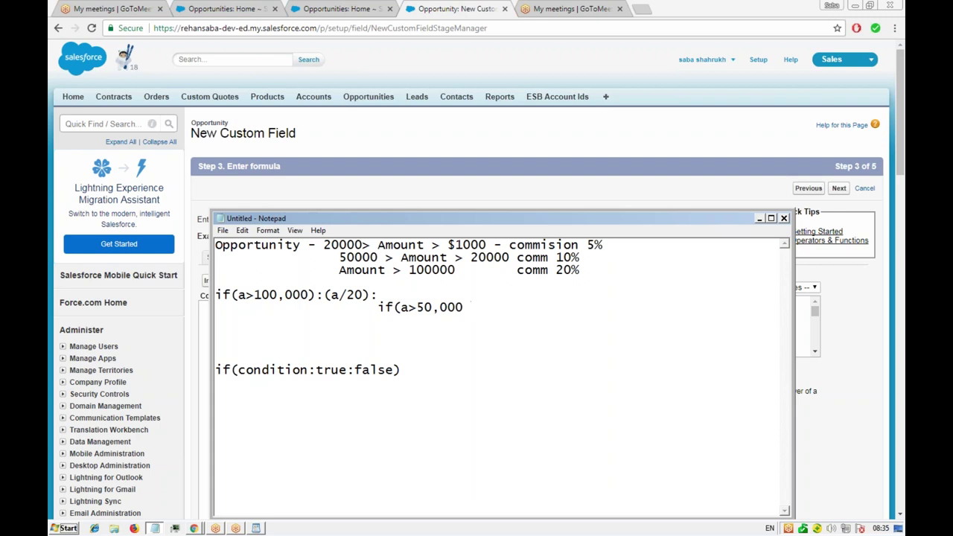
# - Wrap the nested condition in AND and add a second test, giving "if(AND(a>50,000,a>20,000)"
pyautogui.press('Left')
pyautogui.press('Left')
pyautogui.press('Left')
pyautogui.press('Left')
pyautogui.press('Left')
pyautogui.press('Left')
pyautogui.press('Left')
pyautogui.press('Left')
pyautogui.press('Left')
pyautogui.press('Left')
pyautogui.press('Left')
pyautogui.press('Left')
pyautogui.write('AND(')
pyautogui.press('End')
pyautogui.press('Left')
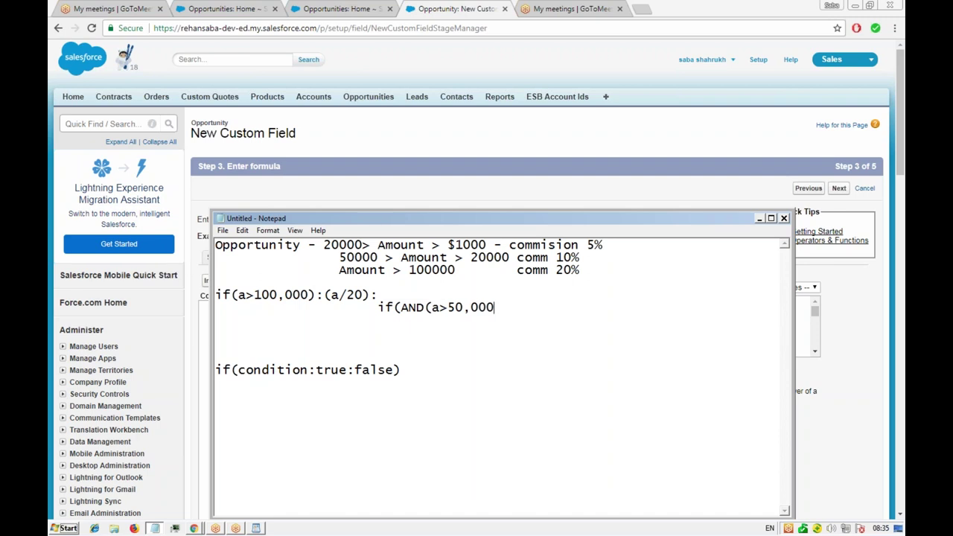
pyautogui.write(',')
pyautogui.write('a>20,000)')
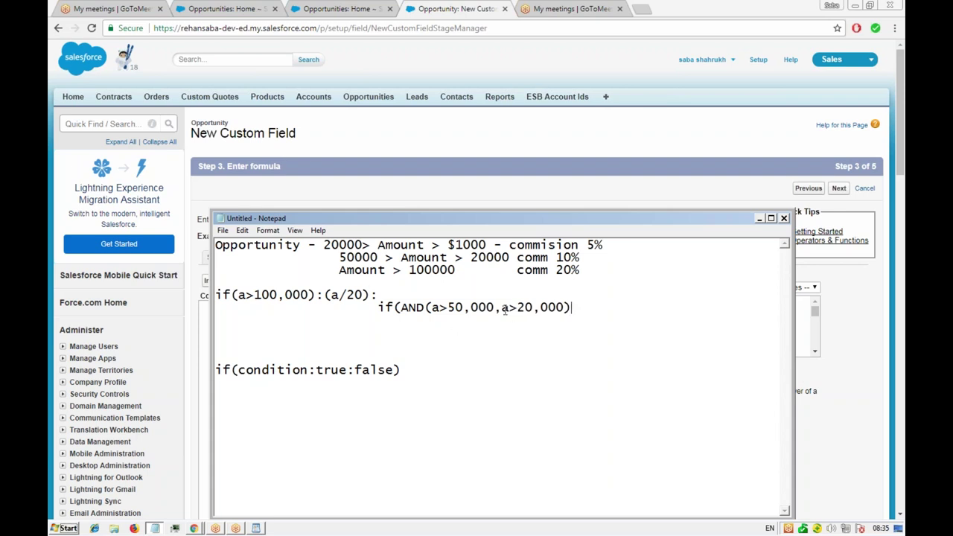
# - Change the first test inside the AND to "a<50,000"
pyautogui.click(449, 311)
pyautogui.press('BackSpace')
pyautogui.write('<')
# - Append ":(a/10):" to the nested AND condition and widen the Notepad window for more room
pyautogui.click(579, 308)
pyautogui.write(':')
pyautogui.write('(a/10)')
pyautogui.write(':')
pyautogui.moveTo(213, 309); pyautogui.dragTo(87, 289)
pyautogui.click(524, 310)
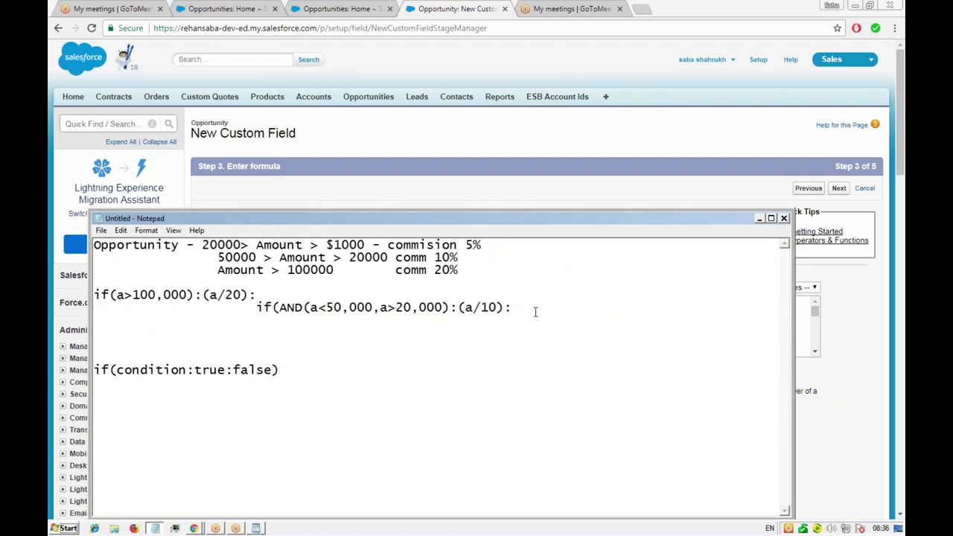
# - Add "(a/5)" as the final false value on a further indented line below the nested AND condition
pyautogui.press('Return')
pyautogui.press('Tab')
pyautogui.press('Tab')
pyautogui.press('Tab')
pyautogui.press('Tab')
pyautogui.press('Tab')
pyautogui.press('Tab')
pyautogui.press('Tab')
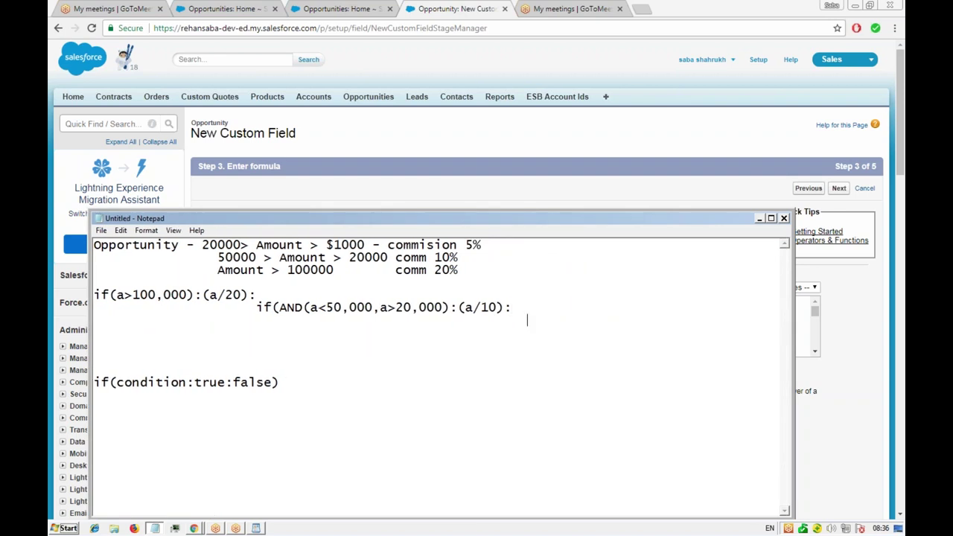
pyautogui.write('a/5)')
pyautogui.click(528, 321)
pyautogui.write('(')
pyautogui.click(535, 321)
pyautogui.moveTo(252, 306); pyautogui.dragTo(504, 311)
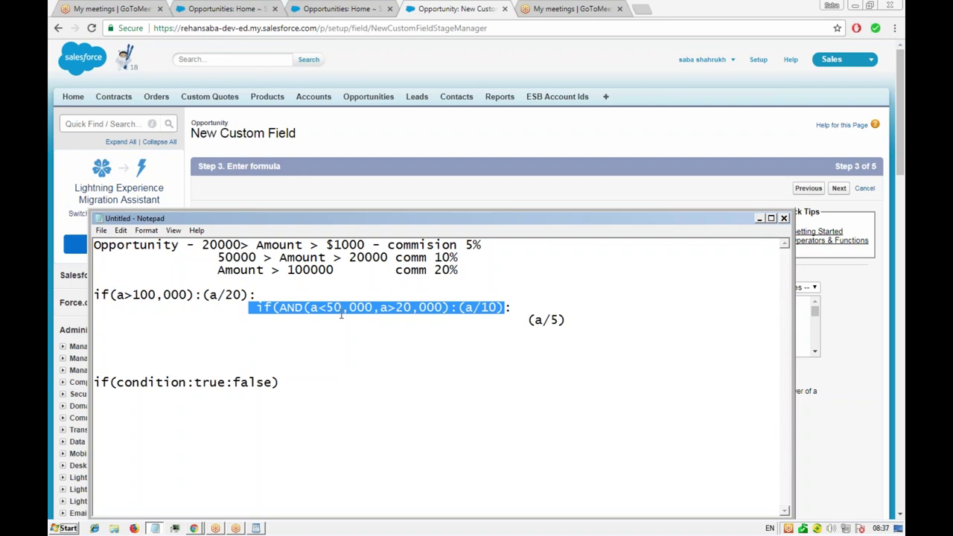
pyautogui.click(279, 321)
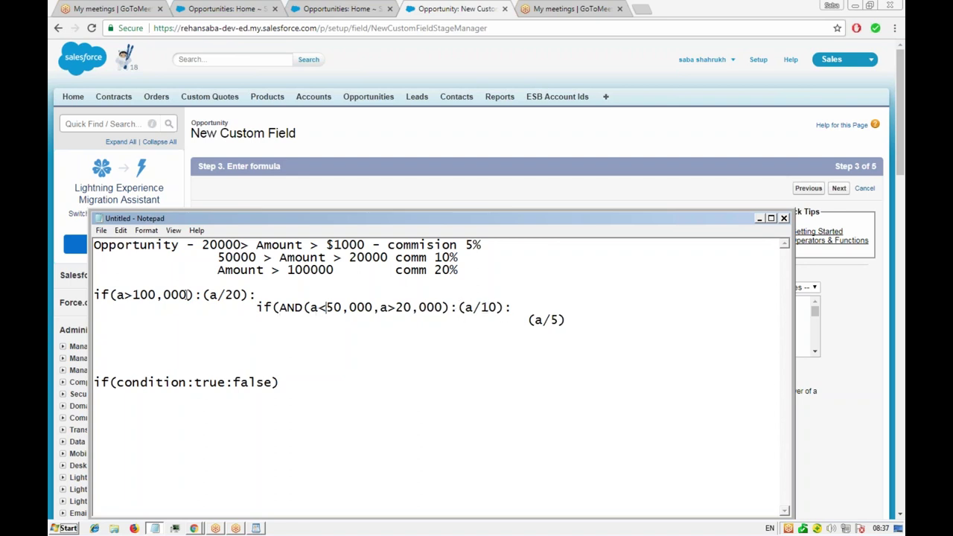
pyautogui.click(149, 296)
pyautogui.click(310, 245)
pyautogui.press('Delete')
pyautogui.press('Delete')
pyautogui.press('Delete')
pyautogui.press('Delete')
pyautogui.press('Delete')
pyautogui.press('Delete')
pyautogui.press('Delete')
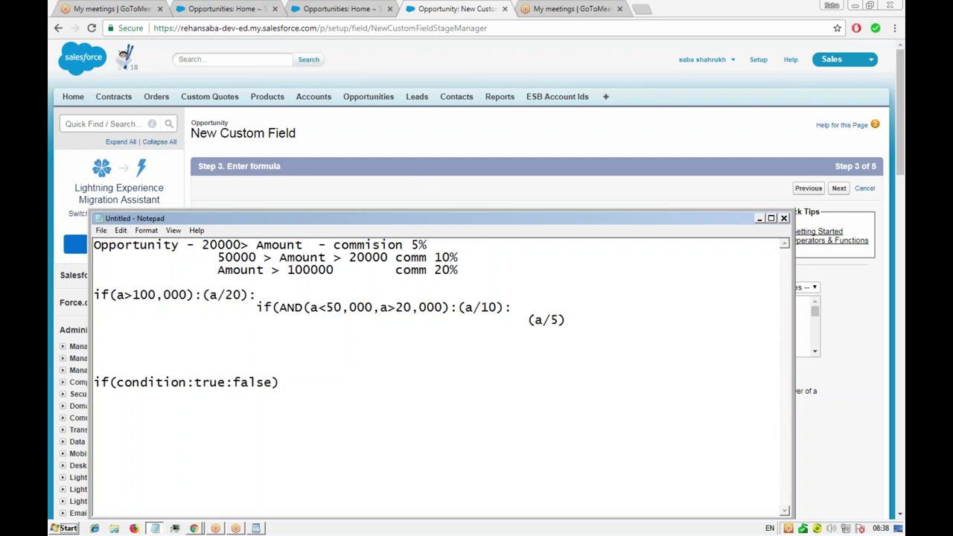
pyautogui.press('Delete')
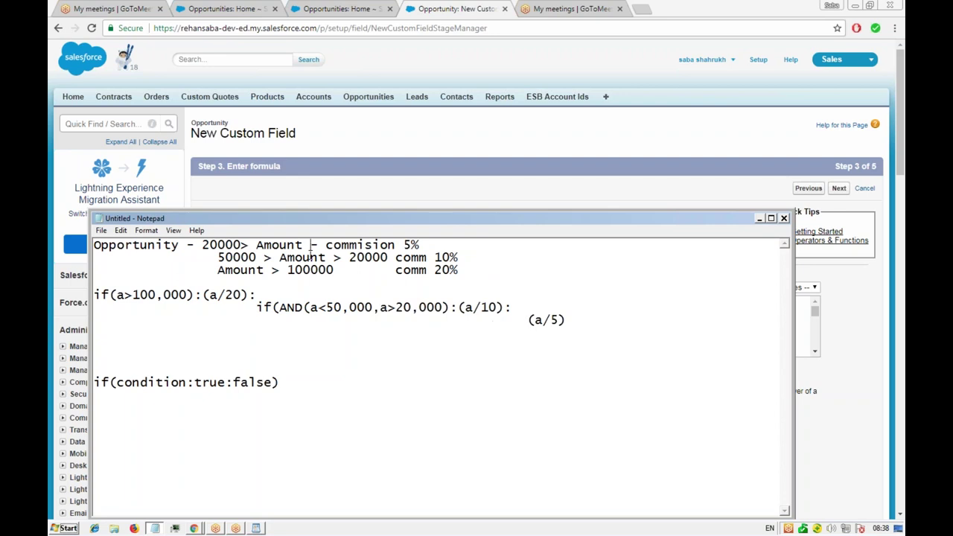
pyautogui.hotkey('ctrl', 'z')
pyautogui.click(320, 244)
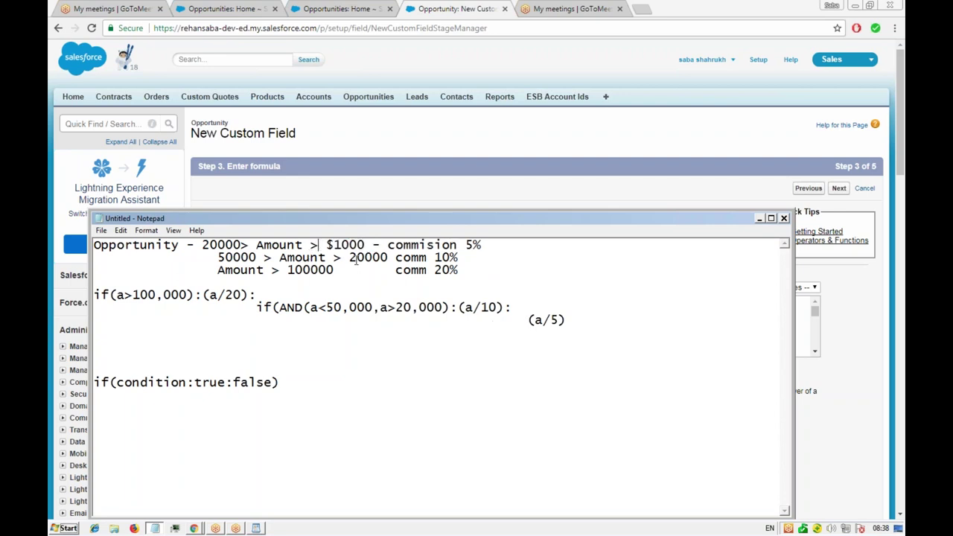
pyautogui.click(526, 320)
pyautogui.write('if')
pyautogui.press('BackSpace')
pyautogui.press('BackSpace')
# - Write the range "20000>a>1000" on a separate line below the nested IF draft
pyautogui.click(574, 319)
pyautogui.press('Return')
pyautogui.press('Return')
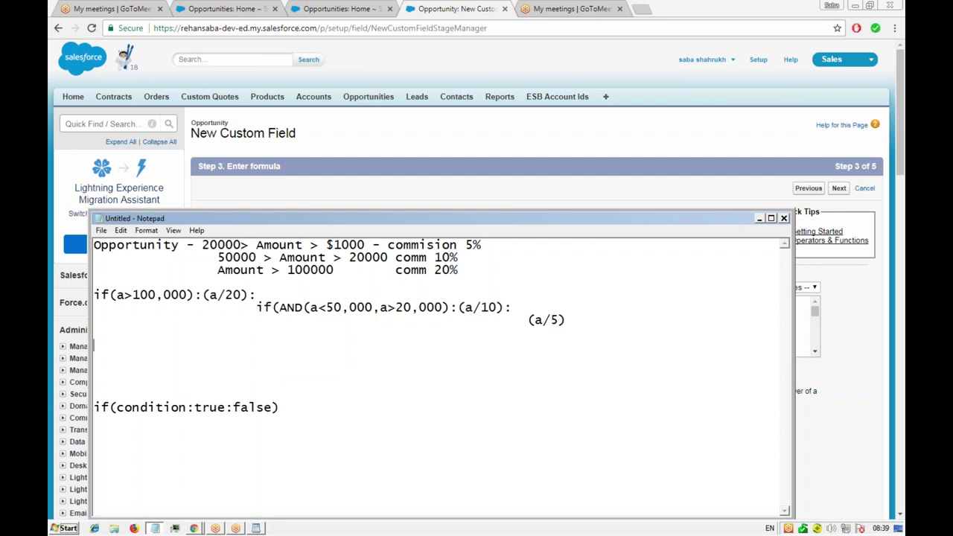
pyautogui.write('a')
pyautogui.write('>')
pyautogui.write('20')
pyautogui.press('BackSpace')
pyautogui.press('BackSpace')
pyautogui.write('100')
pyautogui.write('0')
pyautogui.write('>')
pyautogui.press('Left')
pyautogui.write('2000')
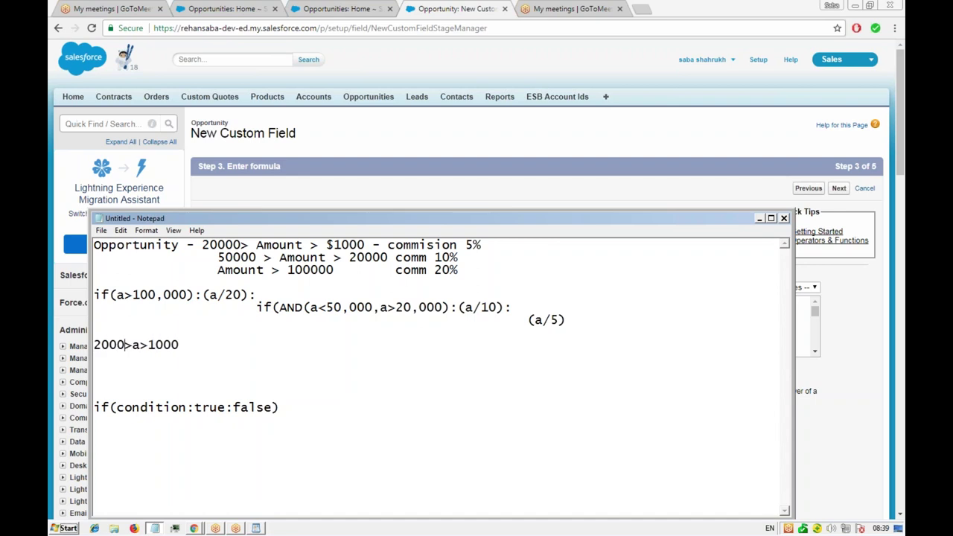
pyautogui.write('0')
pyautogui.click(198, 344)
# - Add the second range "50000>a>20000" on the line below the first range
pyautogui.press('Return')
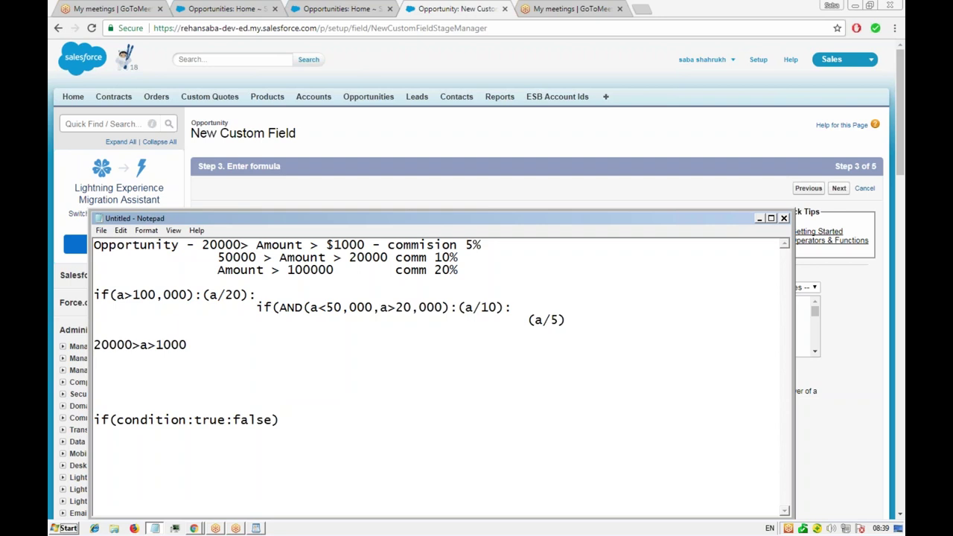
pyautogui.write('a>20000')
pyautogui.click(94, 358)
pyautogui.write('>500000')
pyautogui.press('BackSpace')
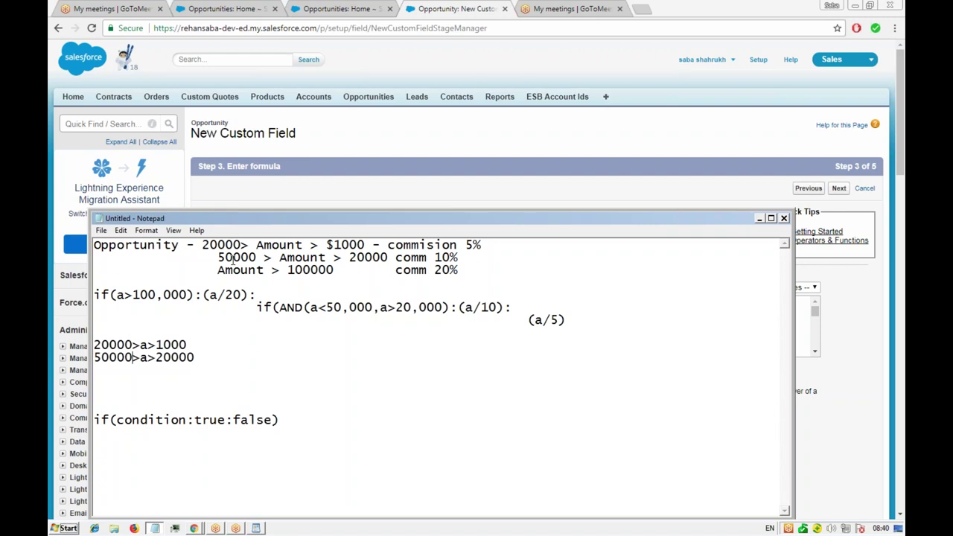
# - Change the threshold in the 20% commission rule to 50000
pyautogui.click(288, 271)
pyautogui.hotkey('ctrl', 'shift', 'Right')
pyautogui.hotkey('shift', 'Left')
pyautogui.hotkey('shift', 'Left')
pyautogui.hotkey('shift', 'Left')
pyautogui.hotkey('shift', 'Left')
pyautogui.hotkey('shift', 'Left')
pyautogui.hotkey('shift', 'Left')
pyautogui.hotkey('shift', 'Left')
pyautogui.hotkey('shift', 'Left')
pyautogui.write('50000')
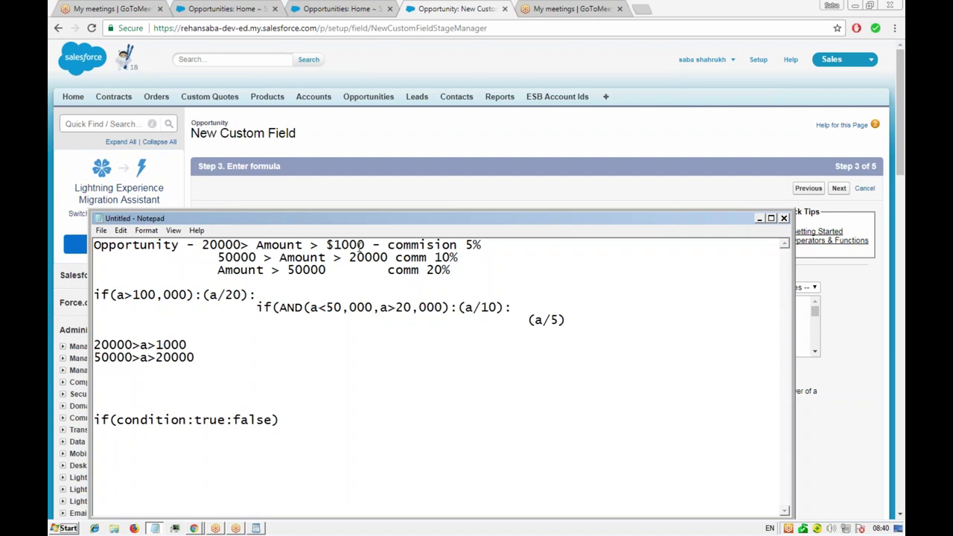
pyautogui.click(340, 271)
# - Change the threshold in the first IF condition to 50,000, giving "if(a>50,000)"
pyautogui.click(140, 295)
pyautogui.press('BackSpace')
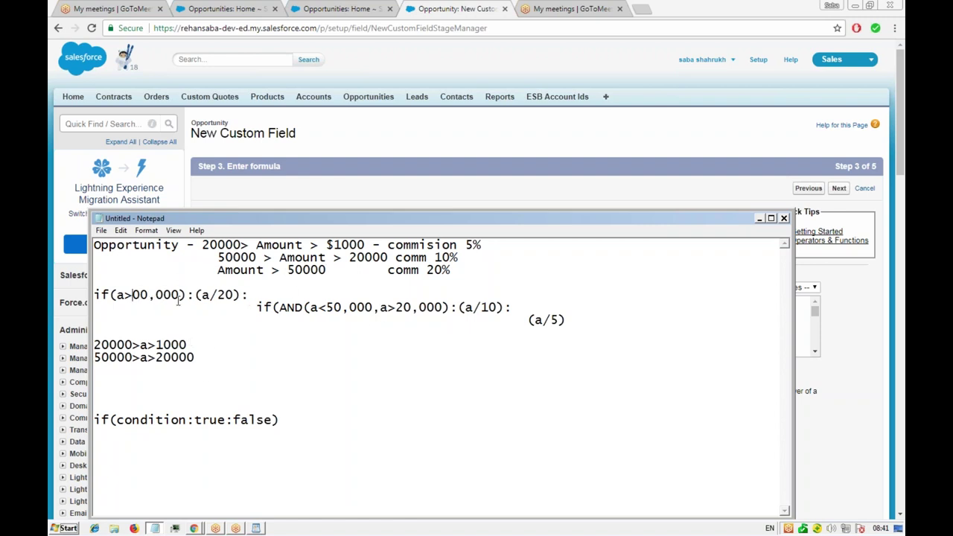
pyautogui.press('Delete')
pyautogui.write('5')
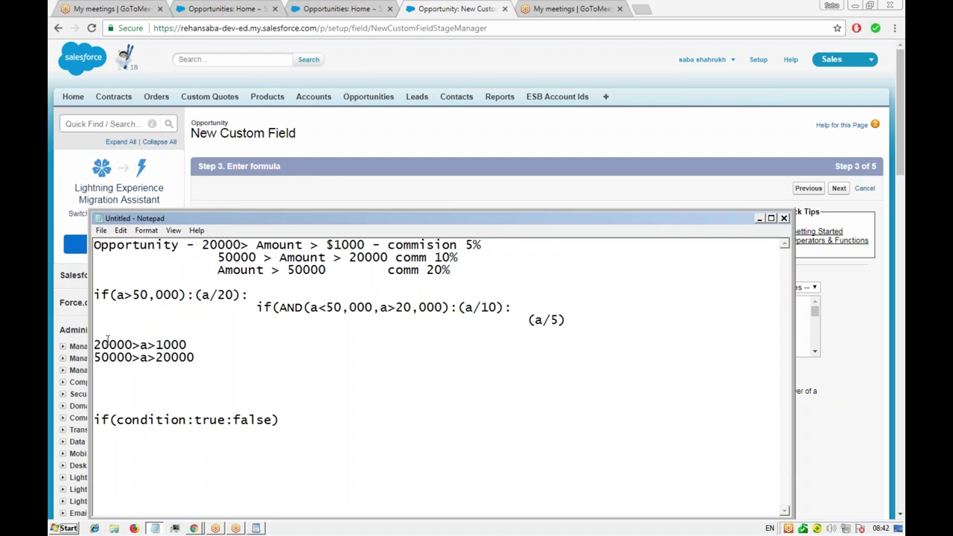
# - Add the third range "a>50000" on a new line below the other two ranges
pyautogui.moveTo(96, 345); pyautogui.dragTo(203, 345)
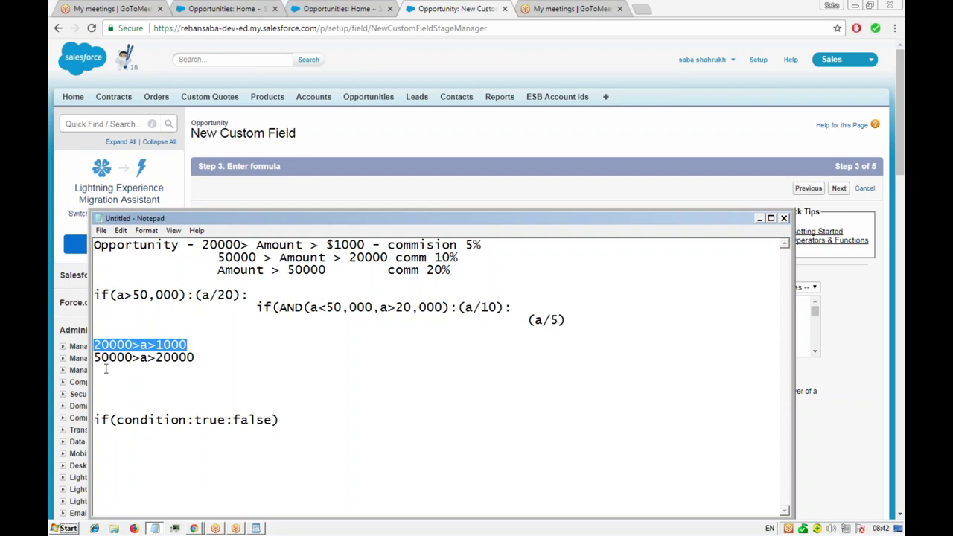
pyautogui.click(206, 359)
pyautogui.click(192, 345)
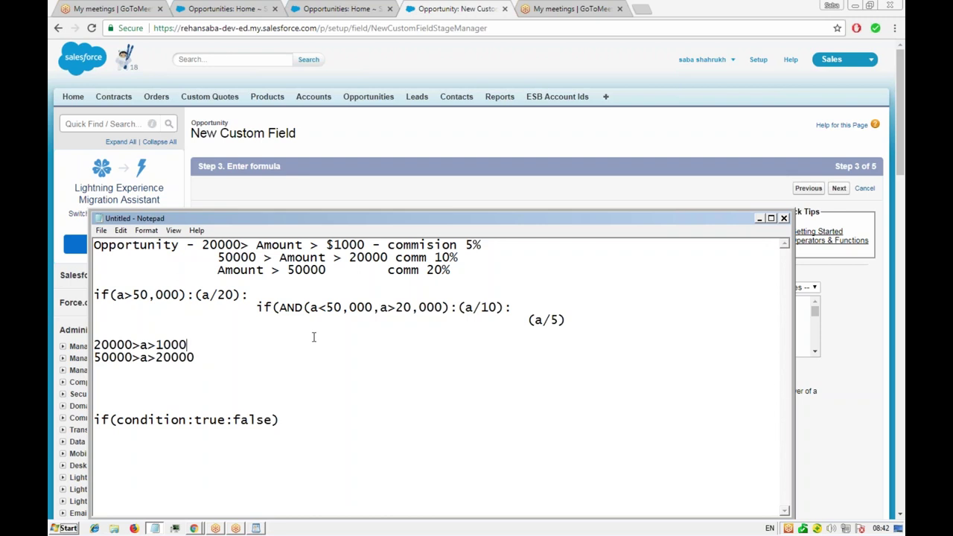
pyautogui.click(196, 358)
pyautogui.press('Return')
pyautogui.write('a')
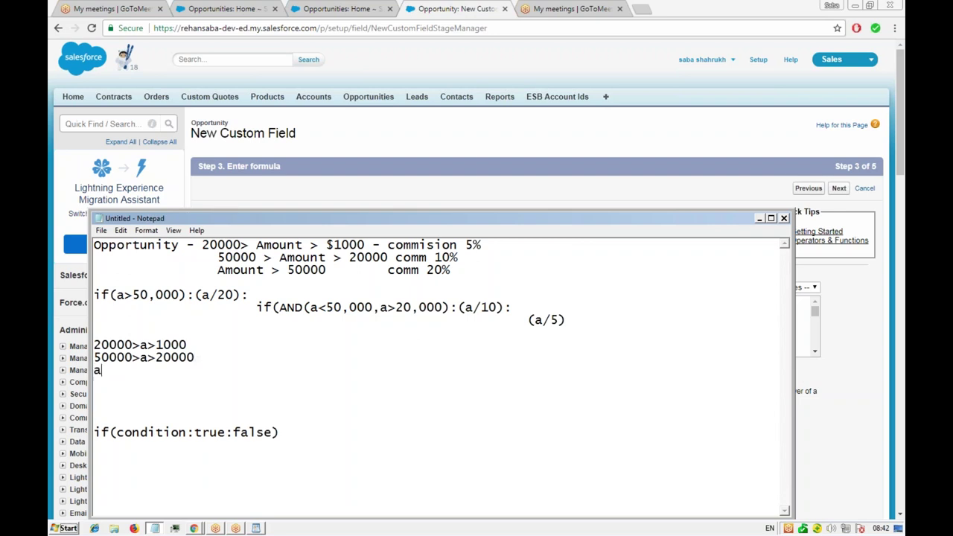
pyautogui.write('>50000')
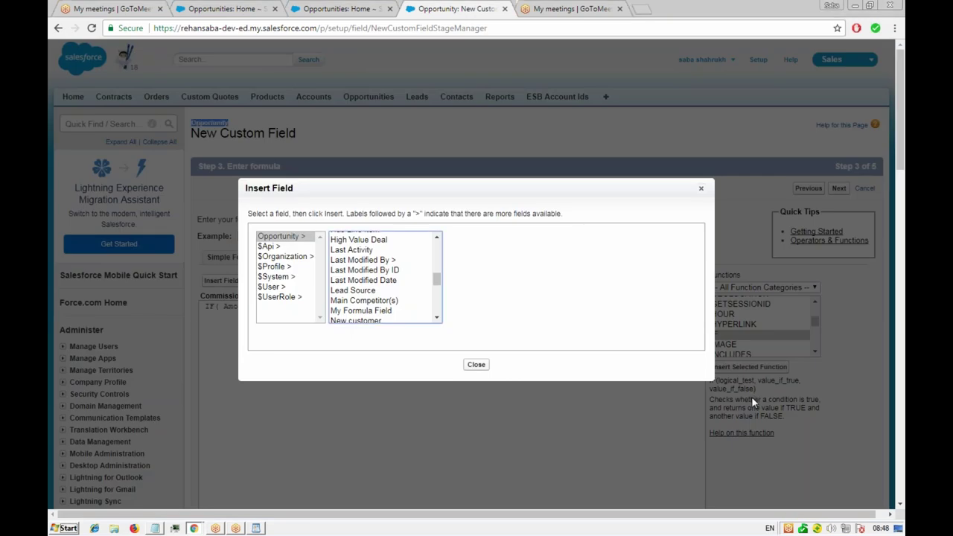
# - In the Salesforce formula editor, close the Insert Field dialog and clear the entire Commission formula
pyautogui.click(701, 188)
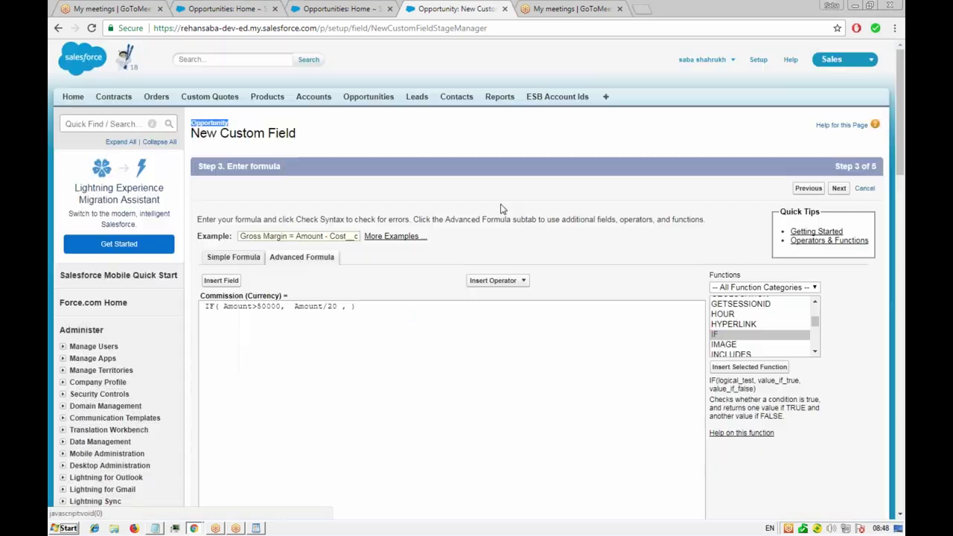
pyautogui.click(509, 195)
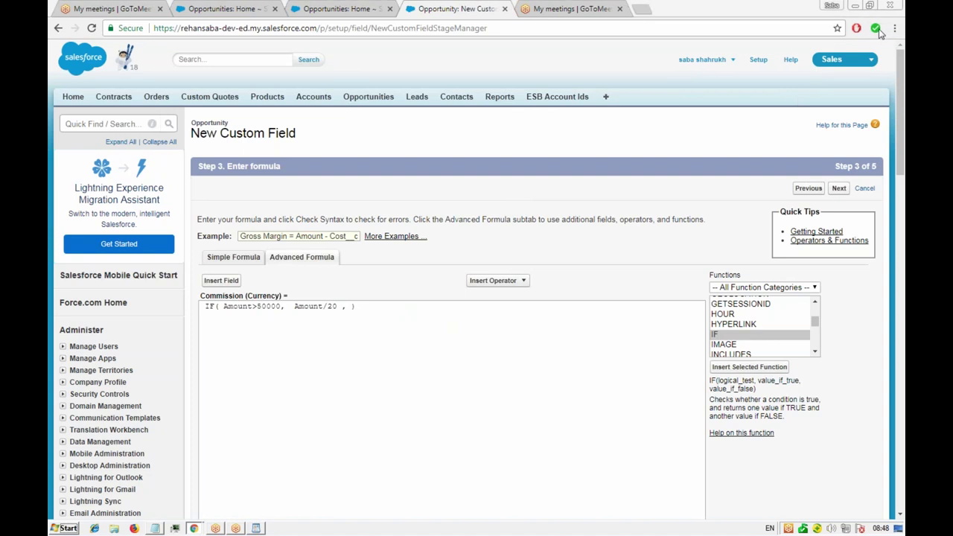
pyautogui.click(397, 310)
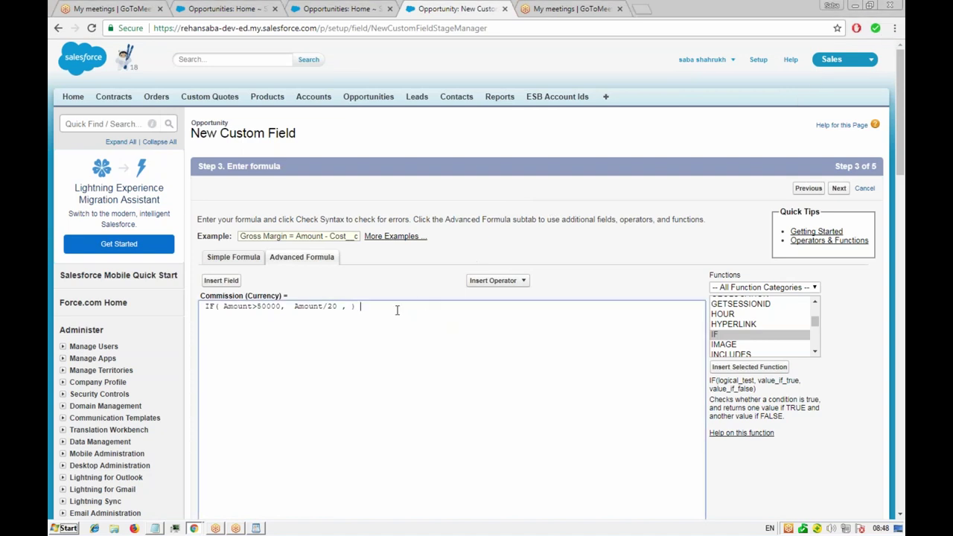
pyautogui.hotkey('ctrl', 'a')
pyautogui.press('BackSpace')
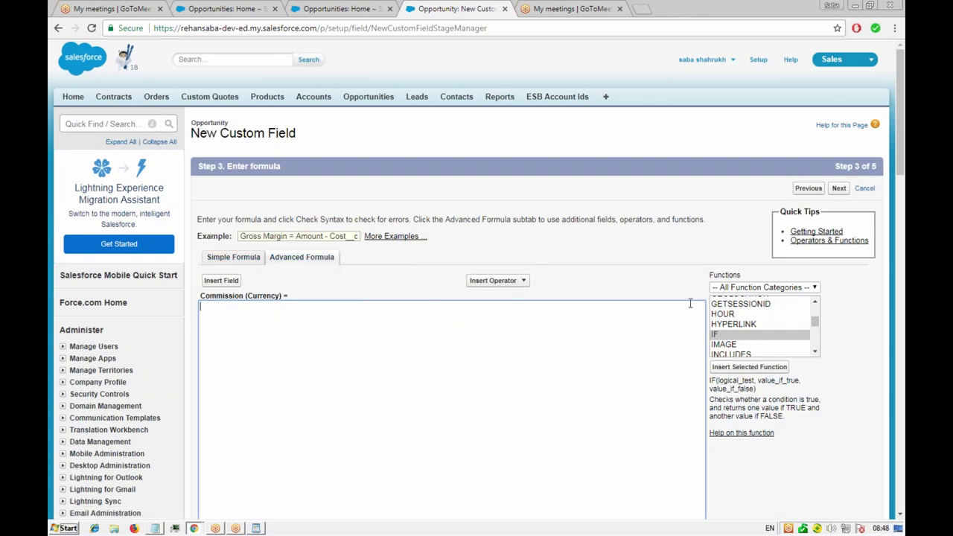
# - Insert the IF function into the formula and replace its logical_test placeholder with "Amount"
pyautogui.doubleClick(723, 335)
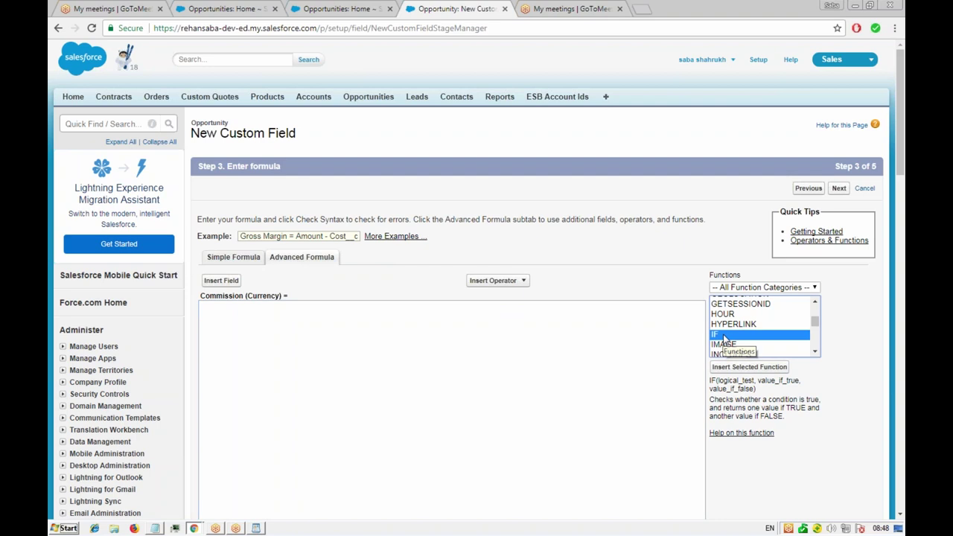
pyautogui.doubleClick(246, 306)
pyautogui.press('BackSpace')
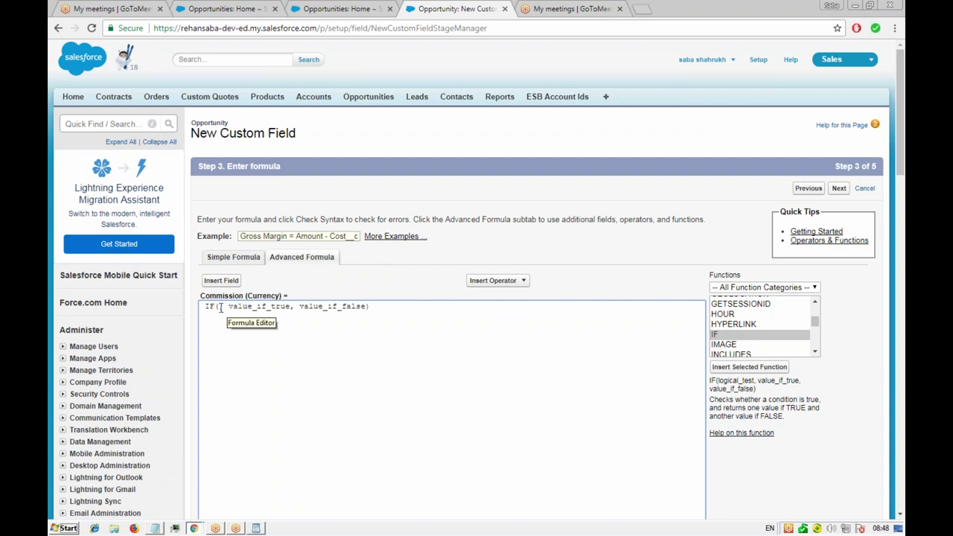
pyautogui.write('a')
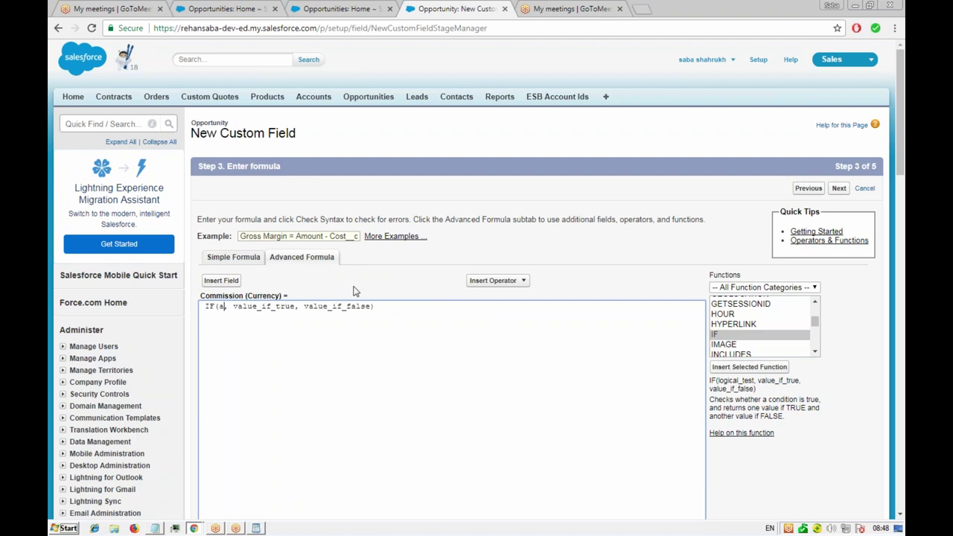
pyautogui.press('BackSpace')
pyautogui.write('Amount')
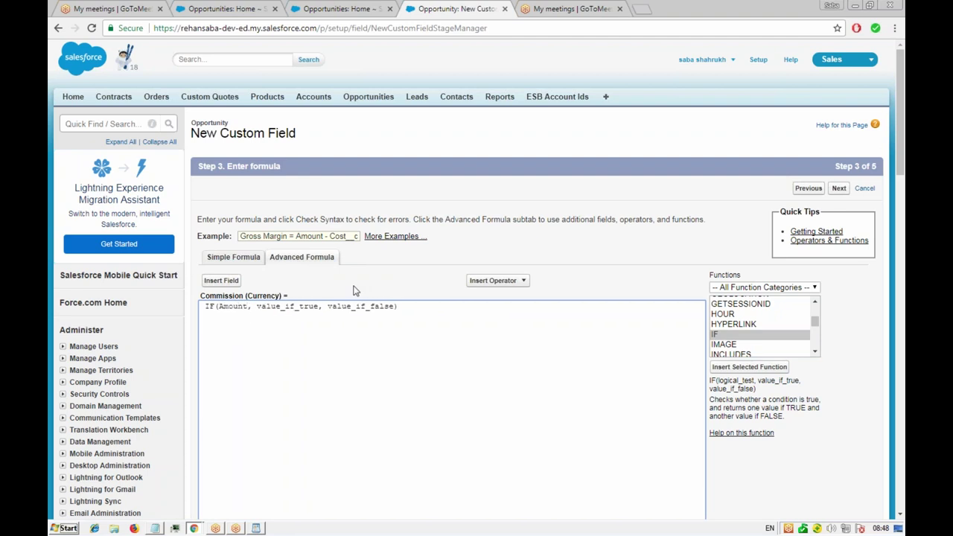
# - Replace the typed Amount with the Opportunity Amount field from the field picker and complete the test as Amount>50000
pyautogui.doubleClick(232, 306)
pyautogui.press('BackSpace')
pyautogui.click(222, 280)
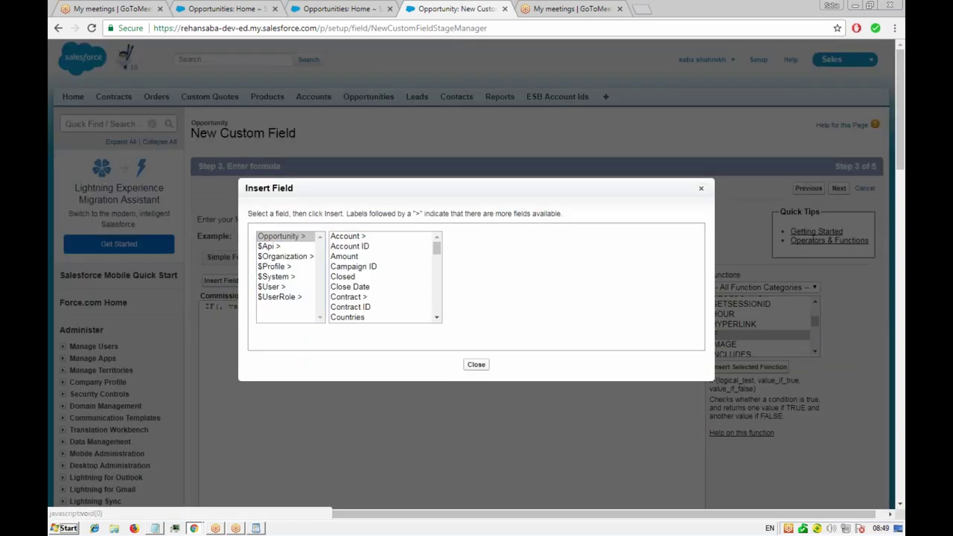
pyautogui.click(351, 258)
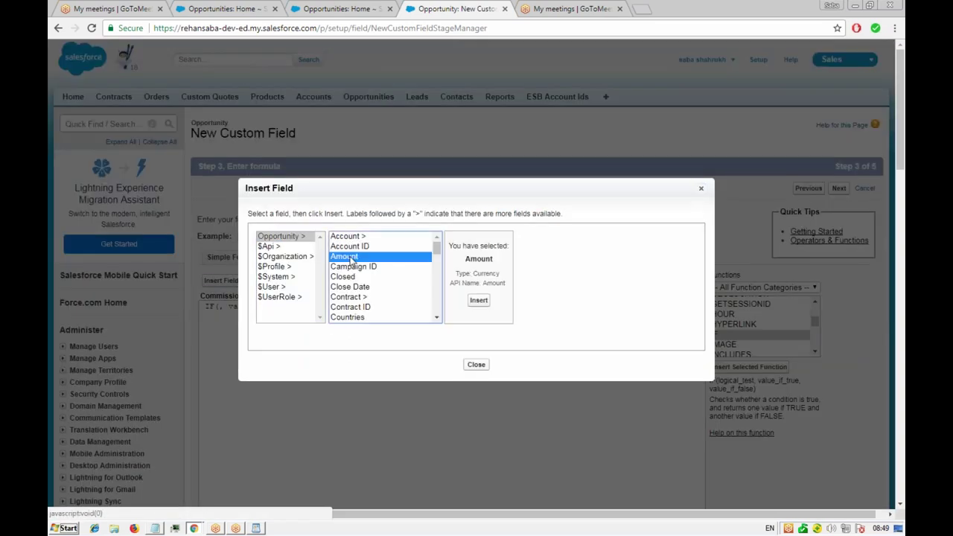
pyautogui.click(479, 301)
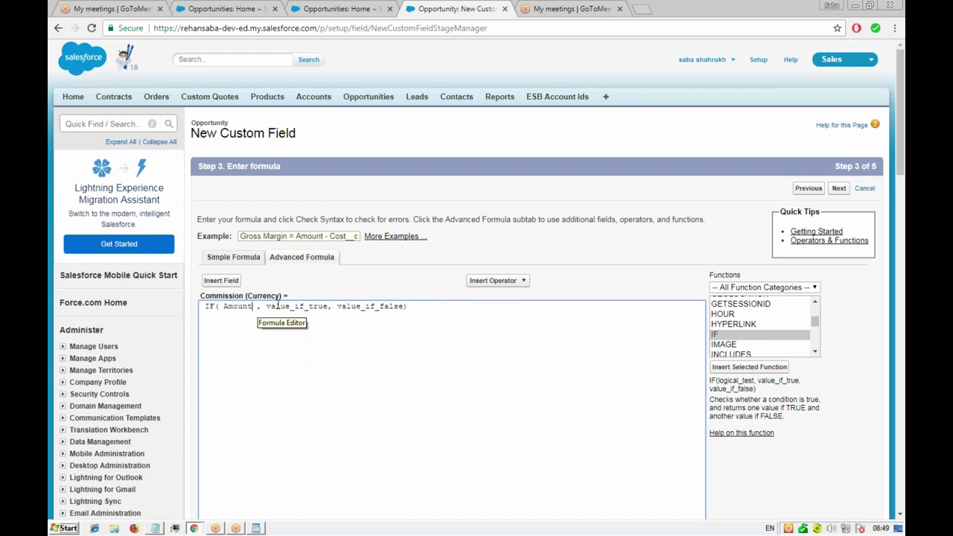
pyautogui.write('>')
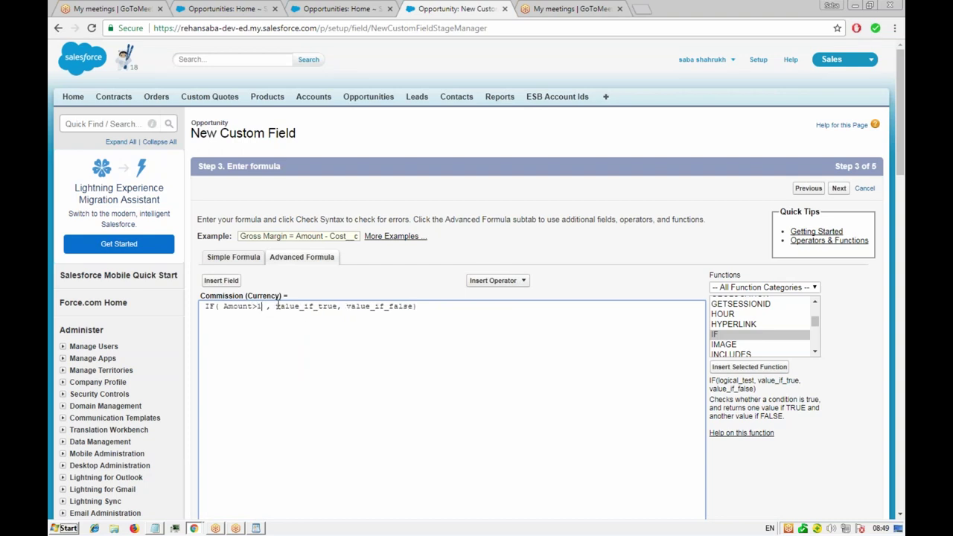
pyautogui.write('50000')
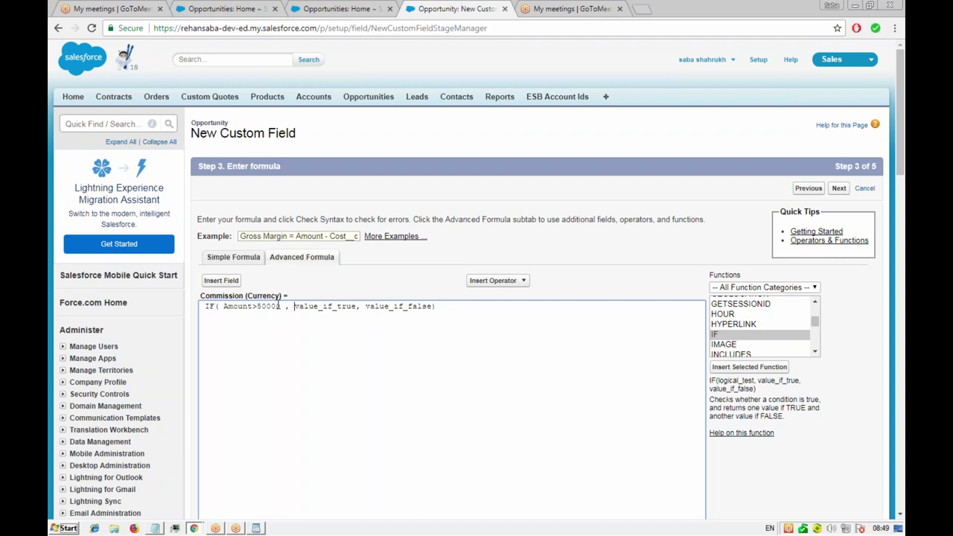
# - Replace the value_if_true placeholder with Amount/20 and remove the value_if_false placeholder
pyautogui.hotkey('ctrl', 'shift', 'Right')
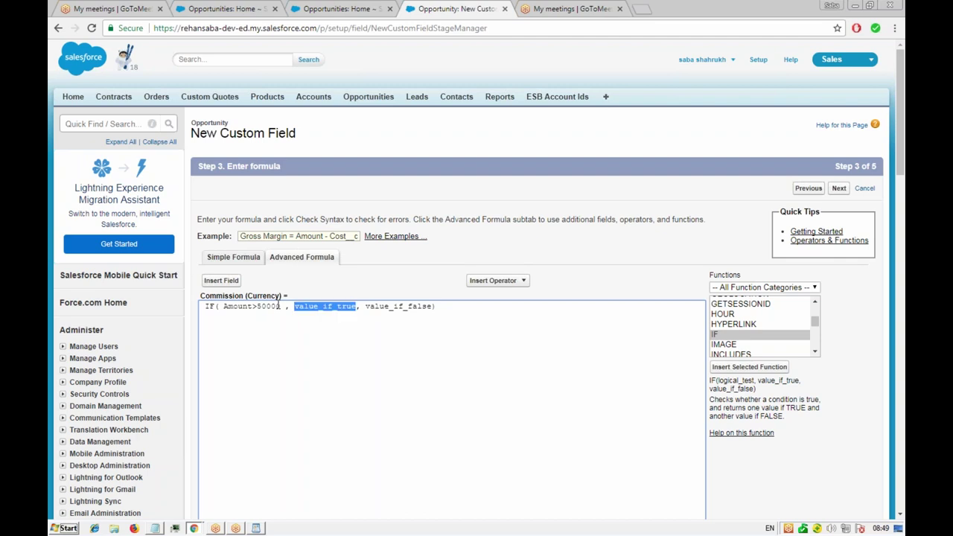
pyautogui.press('BackSpace')
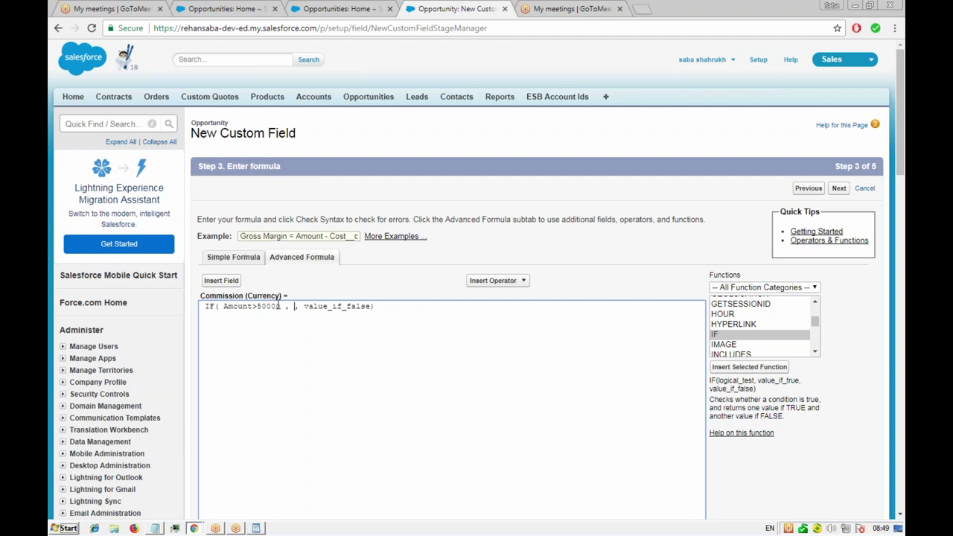
pyautogui.write('Amount')
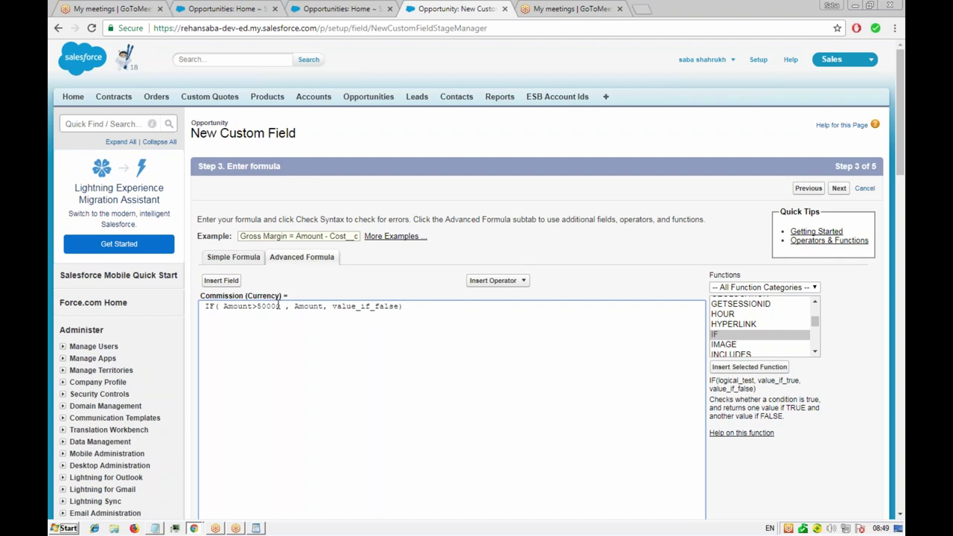
pyautogui.write('/20')
pyautogui.press('Right')
pyautogui.press('Right')
pyautogui.hotkey('ctrl', 'shift', 'Right')
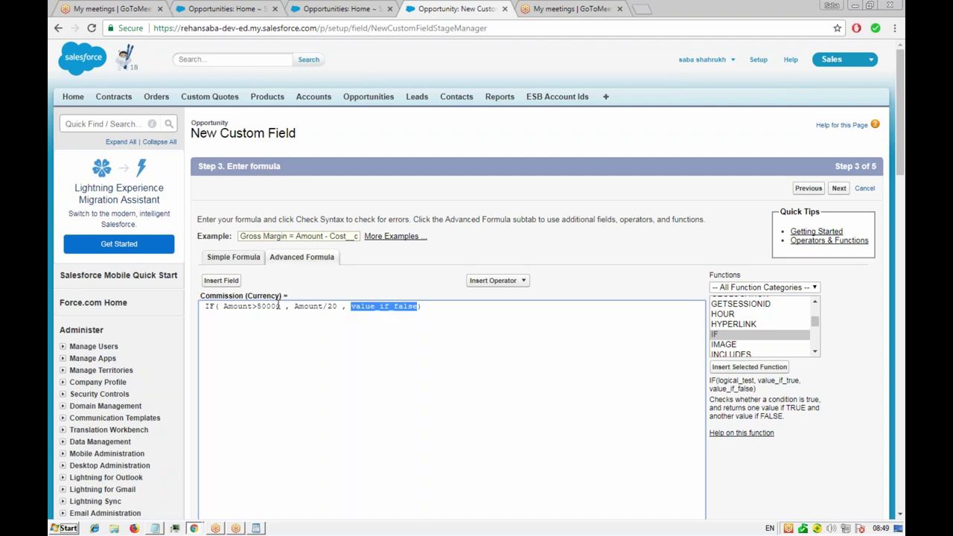
pyautogui.press('BackSpace')
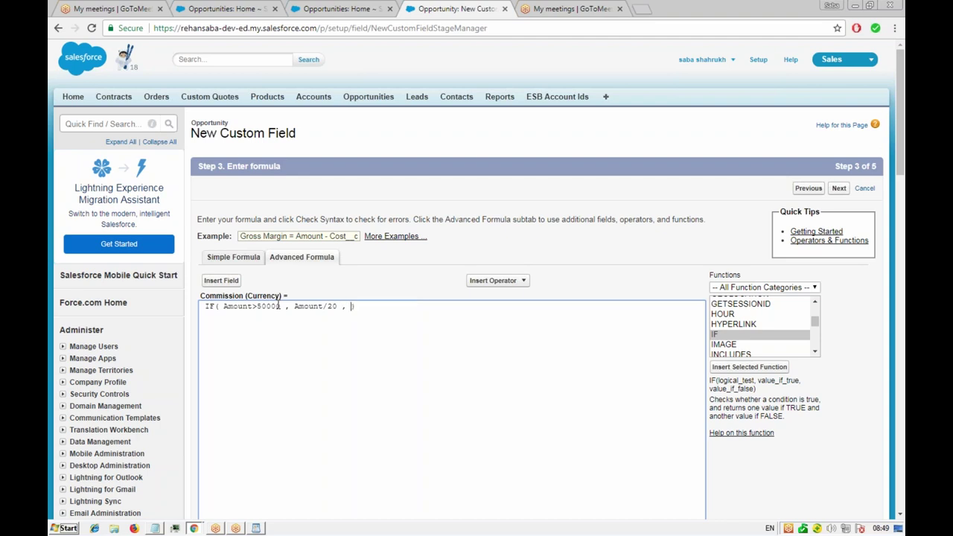
# - Insert a nested IF function as the outer IF's false value and replace its logical_test placeholder with Amount
pyautogui.hotkey('ctrl', 'z')
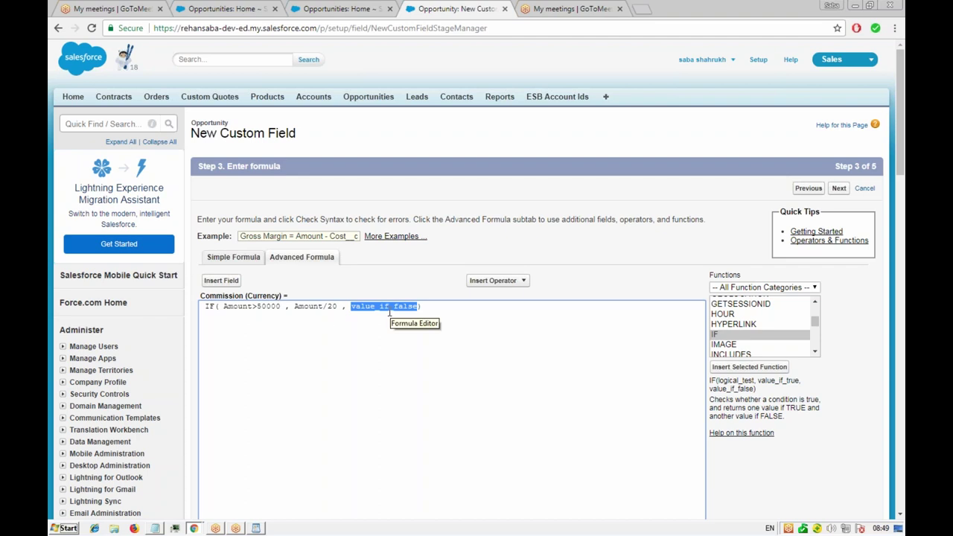
pyautogui.press('BackSpace')
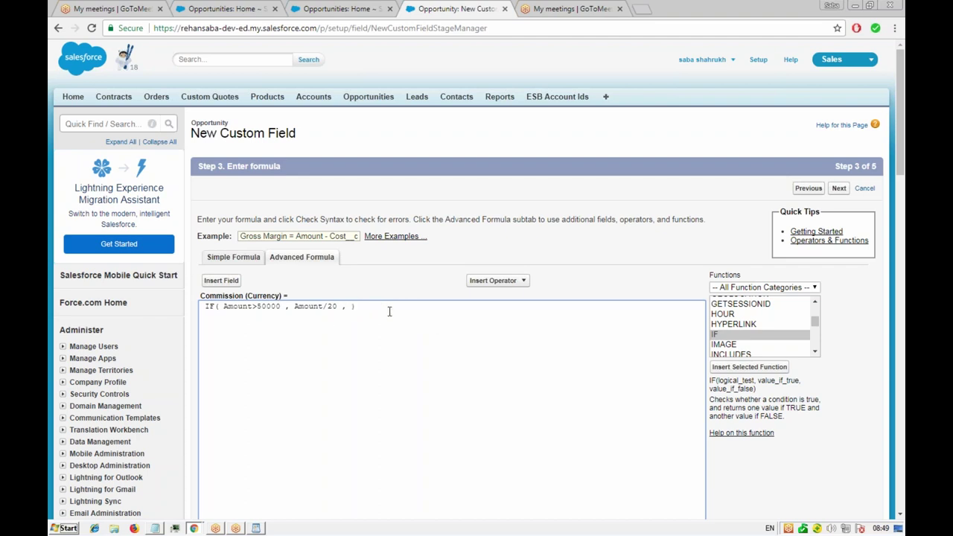
pyautogui.click(737, 336)
pyautogui.doubleClick(736, 336)
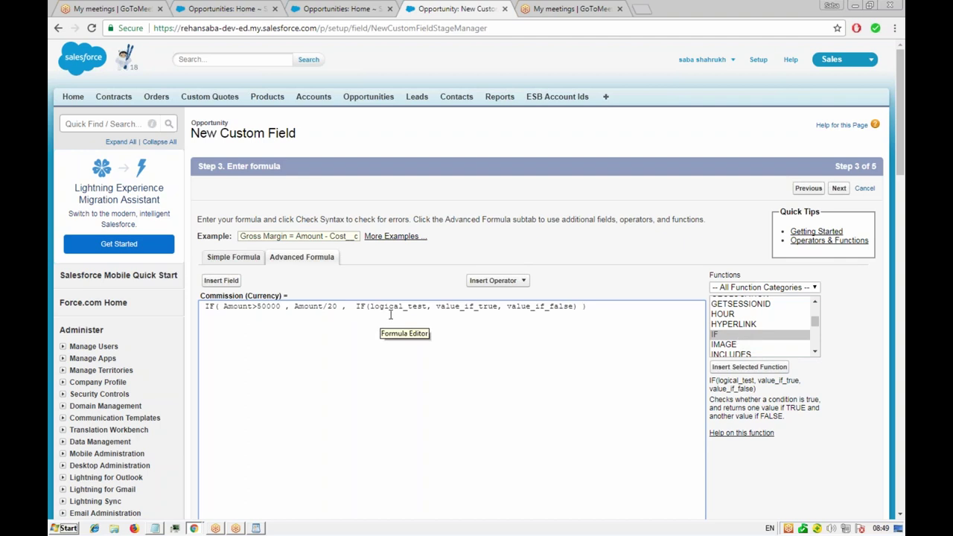
pyautogui.doubleClick(397, 308)
pyautogui.press('Delete')
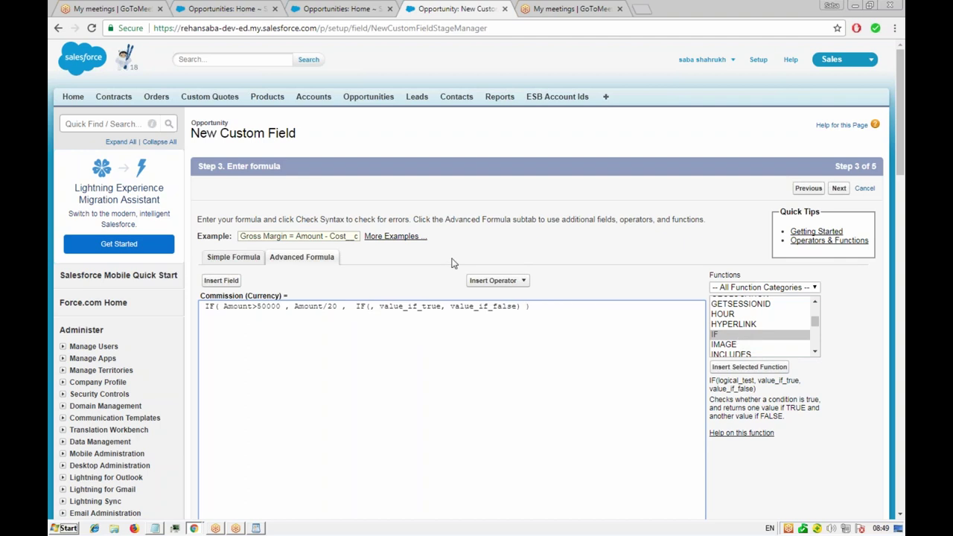
pyautogui.write('Amount')
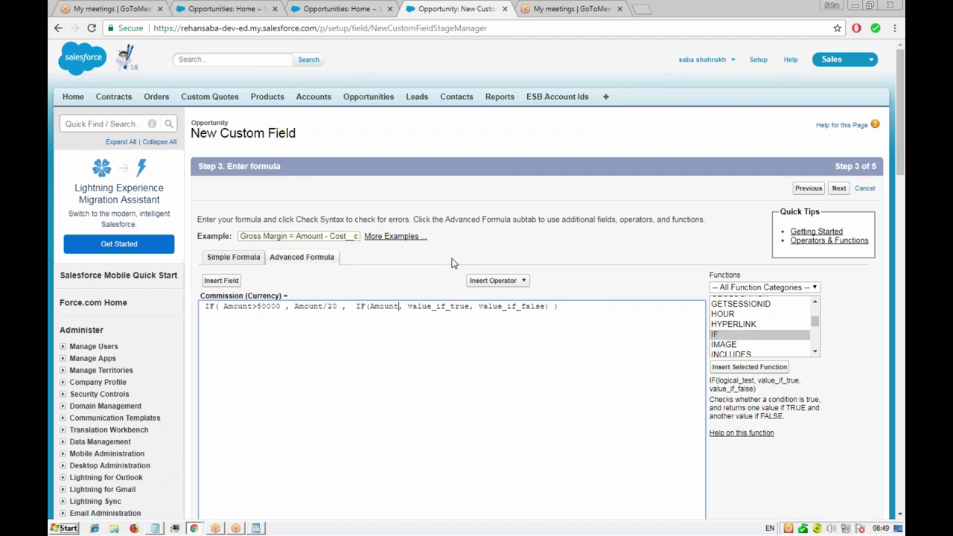
# - Place the nested IF on its own line after a blank line and remove the leading space before the outer IF
pyautogui.press('Left')
pyautogui.press('Left')
pyautogui.press('Left')
pyautogui.press('Return')
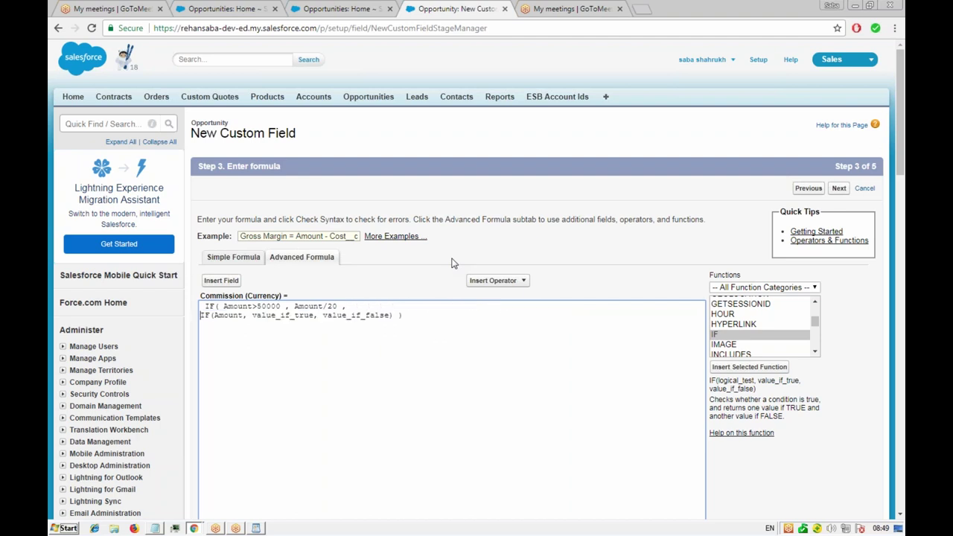
pyautogui.press('Return')
pyautogui.press('Up')
pyautogui.press('Delete')
pyautogui.press('Down')
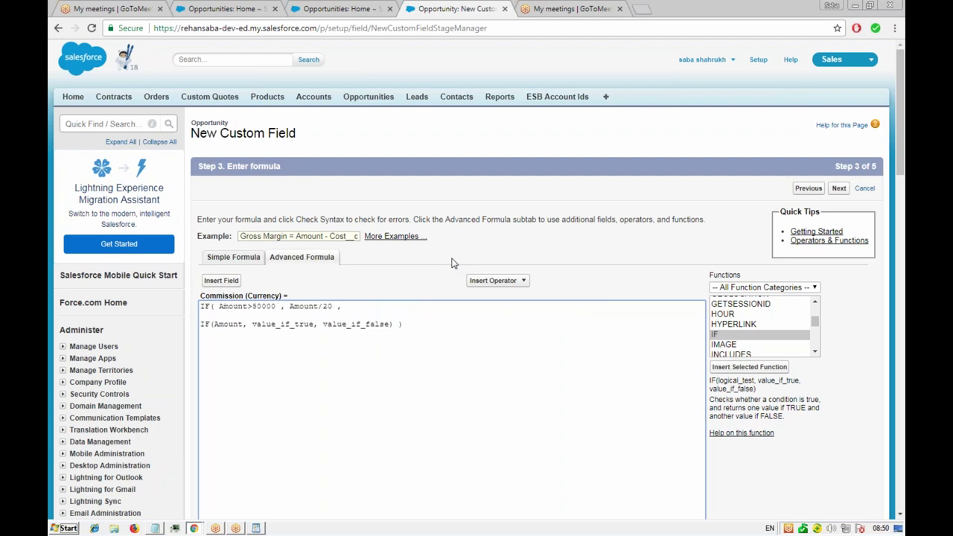
# - Consult the Notepad commission tiers and complete the nested IF's test in the Salesforce formula as Amount>20000
pyautogui.press('Left')
pyautogui.press('Left')
pyautogui.write('>')
pyautogui.hotkey('alt', 'Tab')
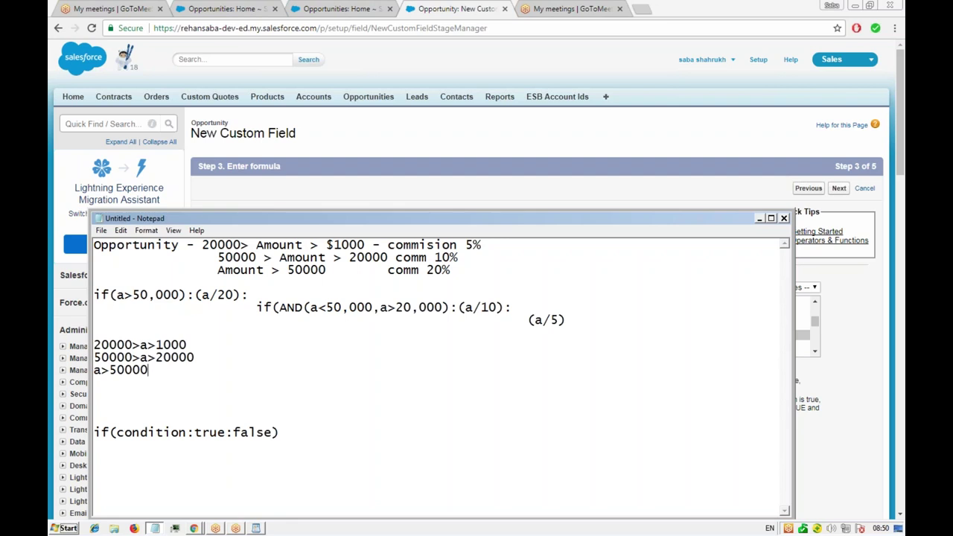
pyautogui.hotkey('alt', 'Tab')
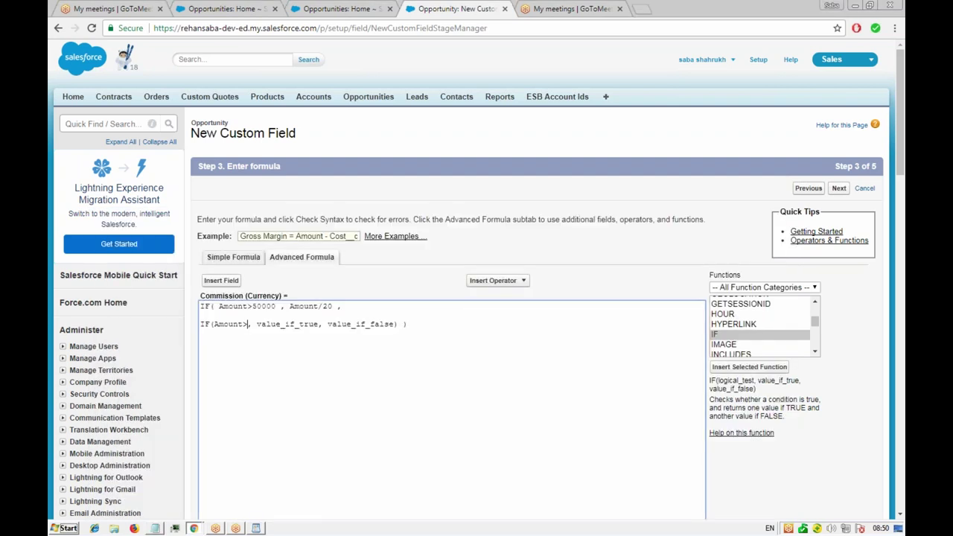
pyautogui.write('20')
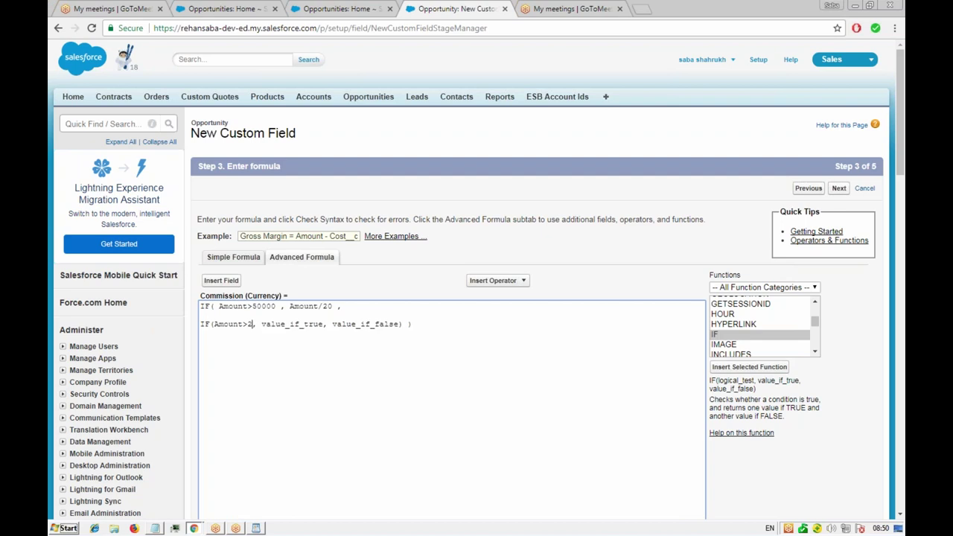
pyautogui.write('000')
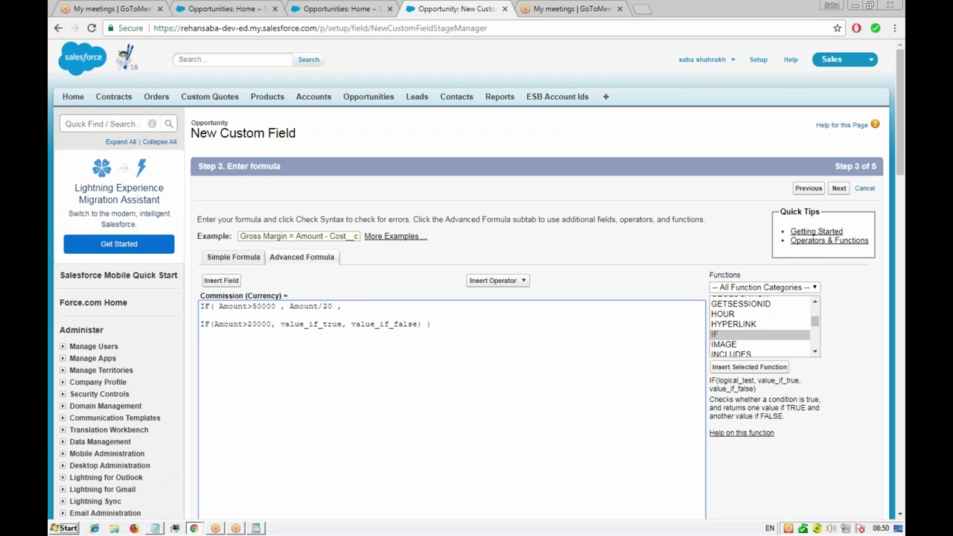
# - Insert the AND function from the Logical category and move it in front of Amount>20000 inside the nested IF
pyautogui.moveTo(816, 326); pyautogui.dragTo(817, 306)
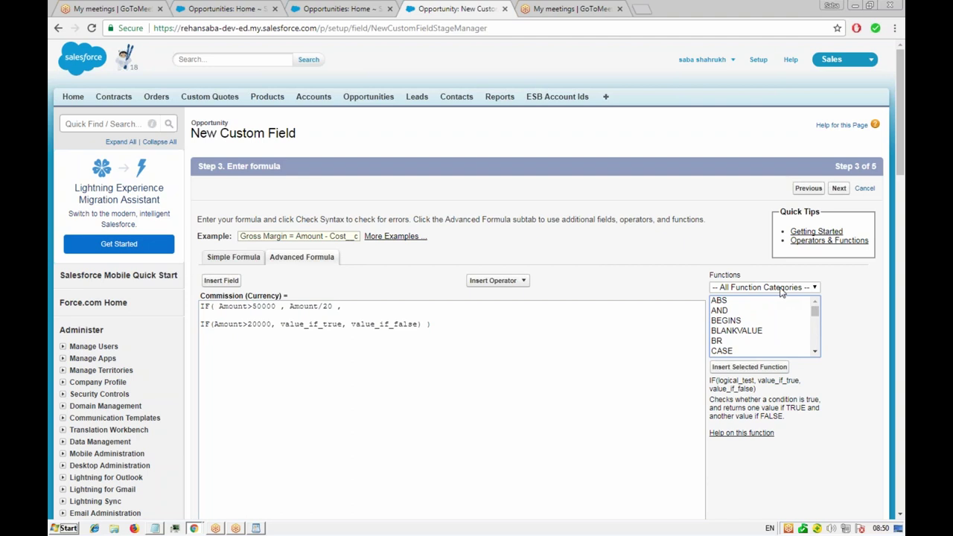
pyautogui.click(784, 289)
pyautogui.click(726, 318)
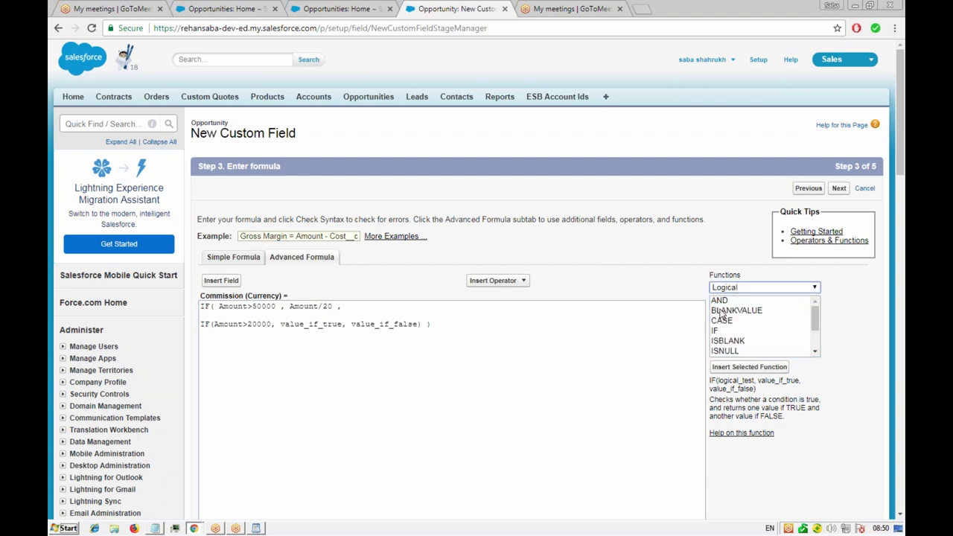
pyautogui.doubleClick(720, 301)
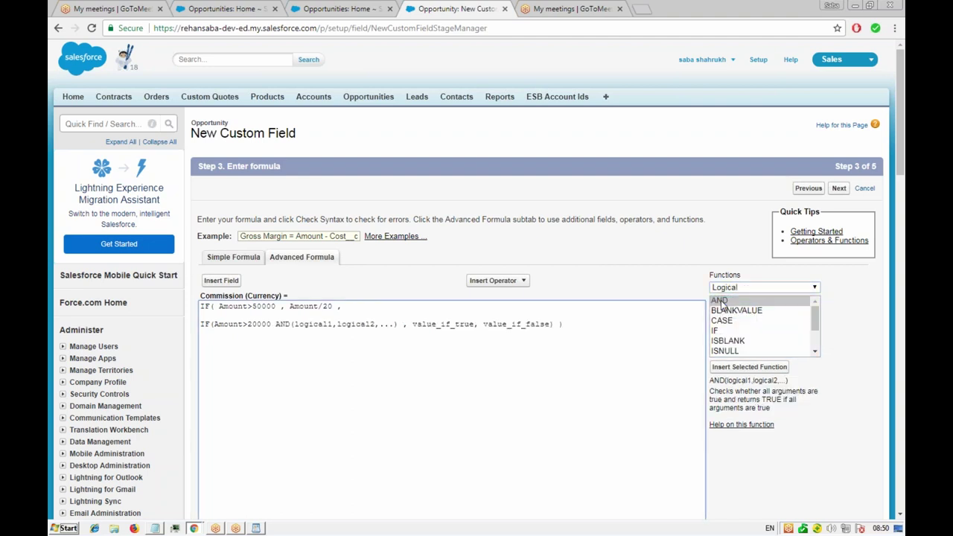
pyautogui.moveTo(403, 325); pyautogui.dragTo(277, 325)
pyautogui.hotkey('ctrl', 'c')
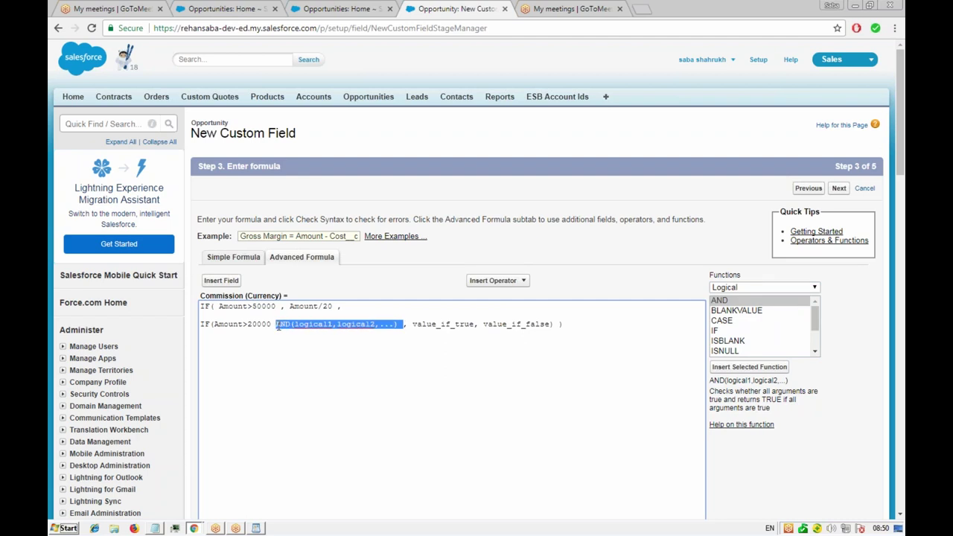
pyautogui.press('BackSpace')
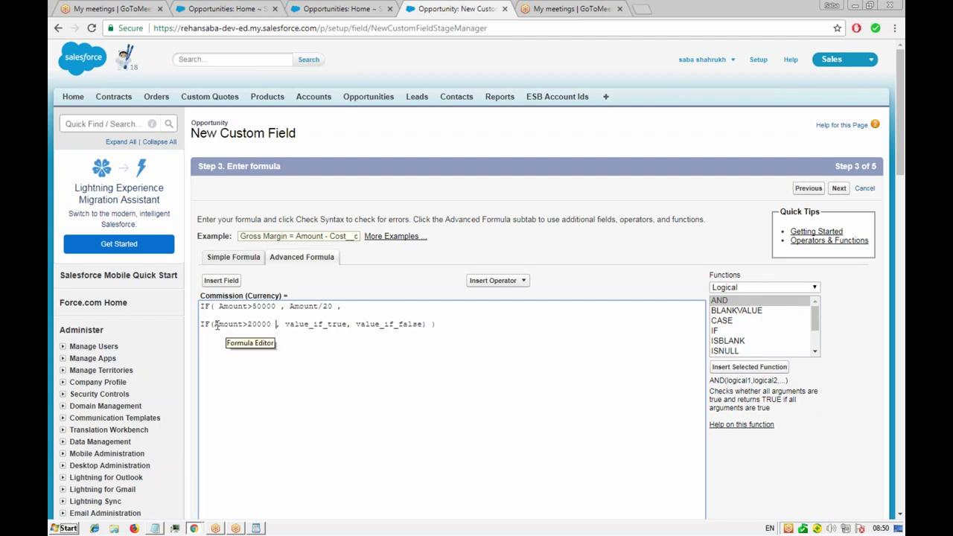
pyautogui.hotkey('ctrl', 'v')
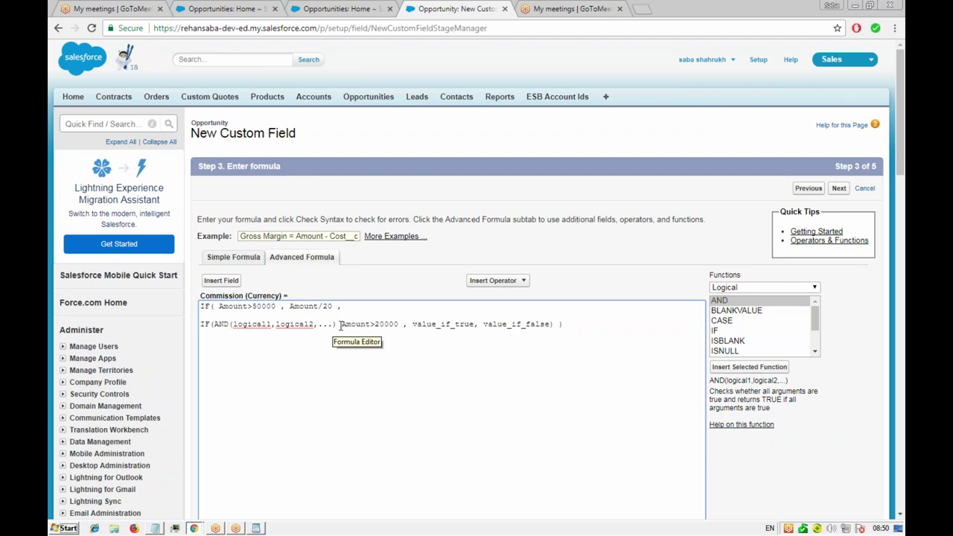
# - Move Amount>20000 into the AND function as its first condition and replace the logical2 placeholder with Amount<50000
pyautogui.moveTo(341, 324); pyautogui.dragTo(400, 325)
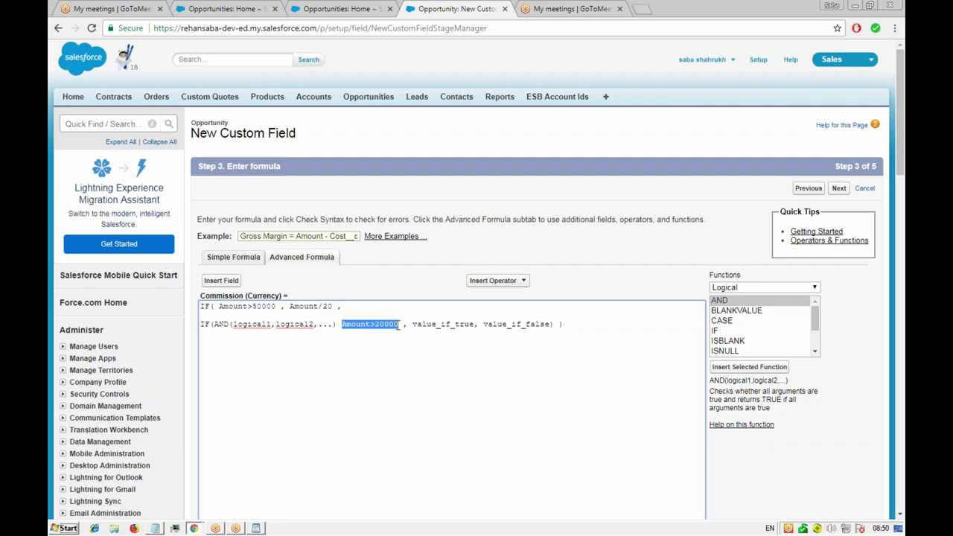
pyautogui.hotkey('ctrl', 'x')
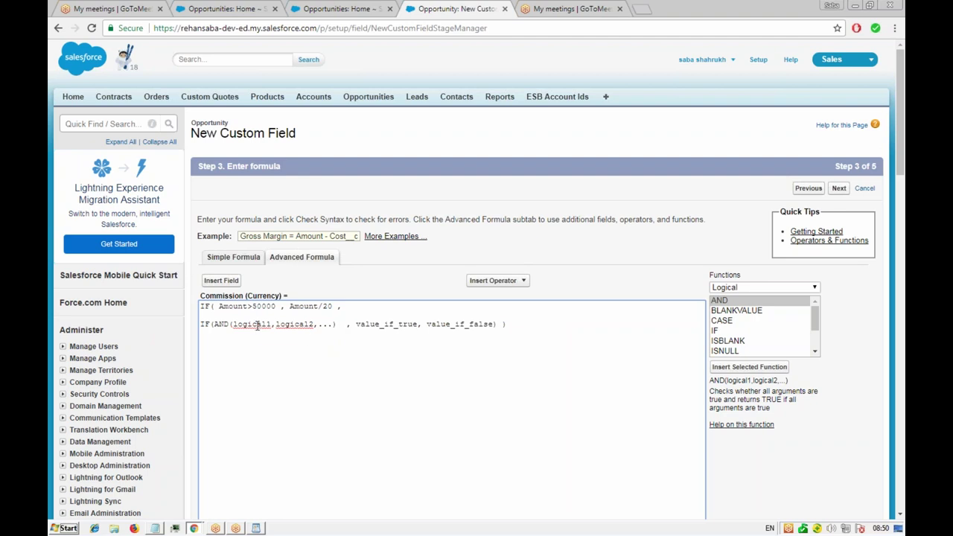
pyautogui.doubleClick(254, 325)
pyautogui.hotkey('ctrl', 'v')
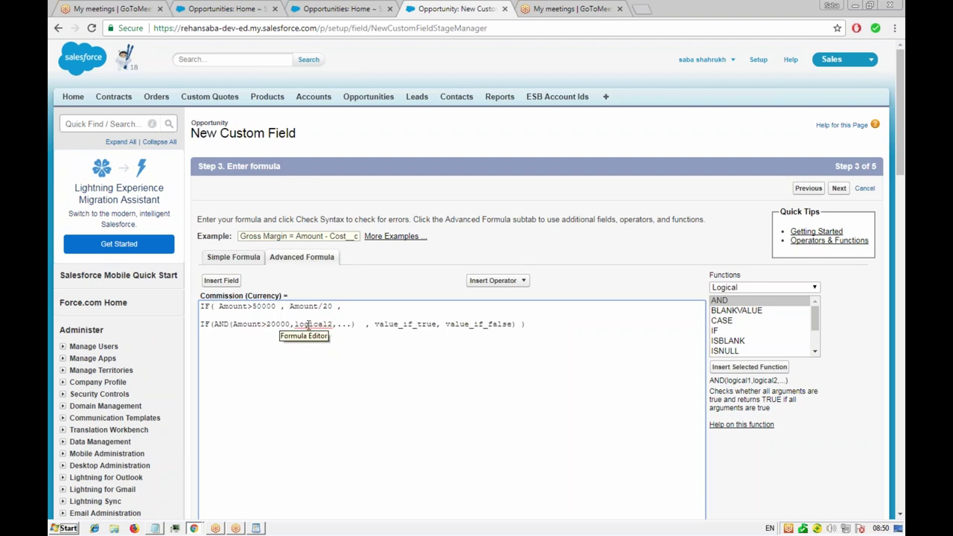
pyautogui.doubleClick(307, 325)
pyautogui.write('Amoun')
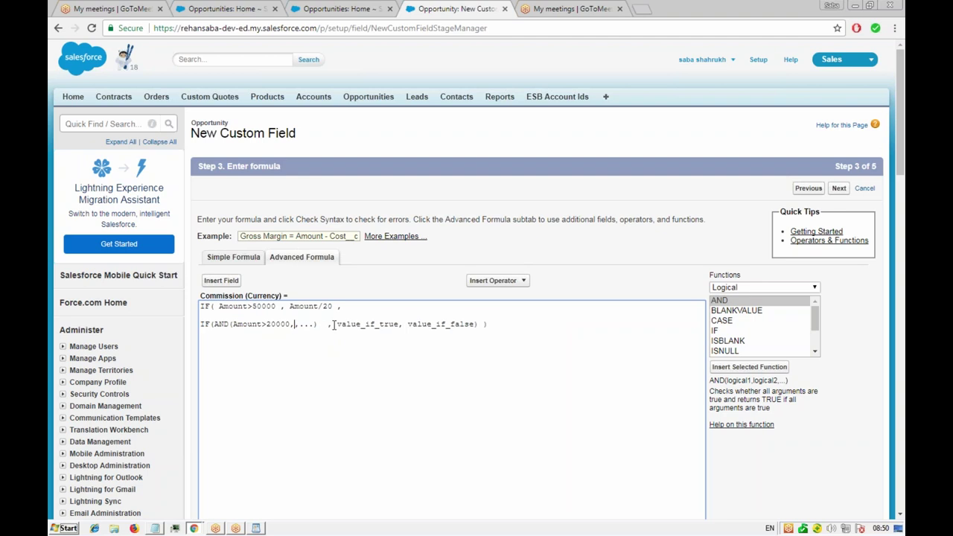
pyautogui.write('t<')
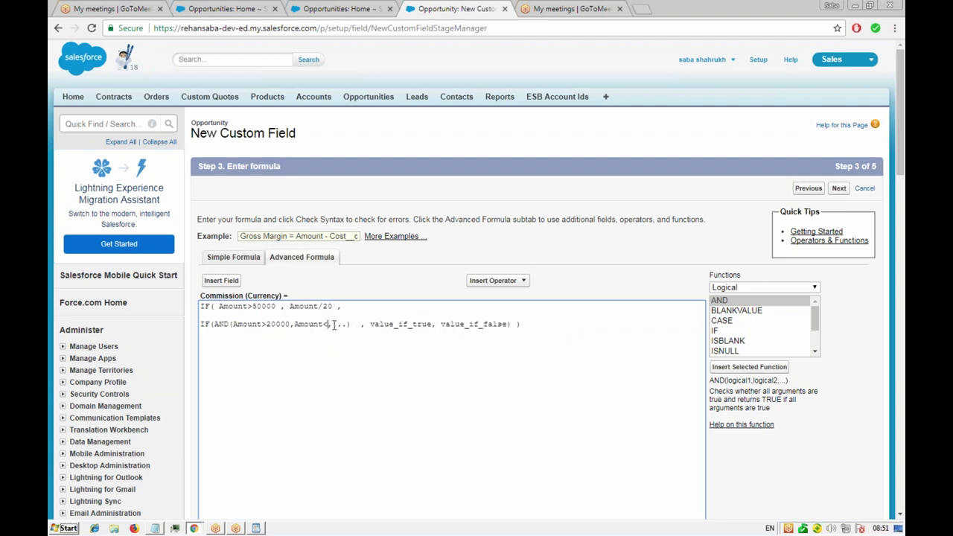
pyautogui.write('50000')
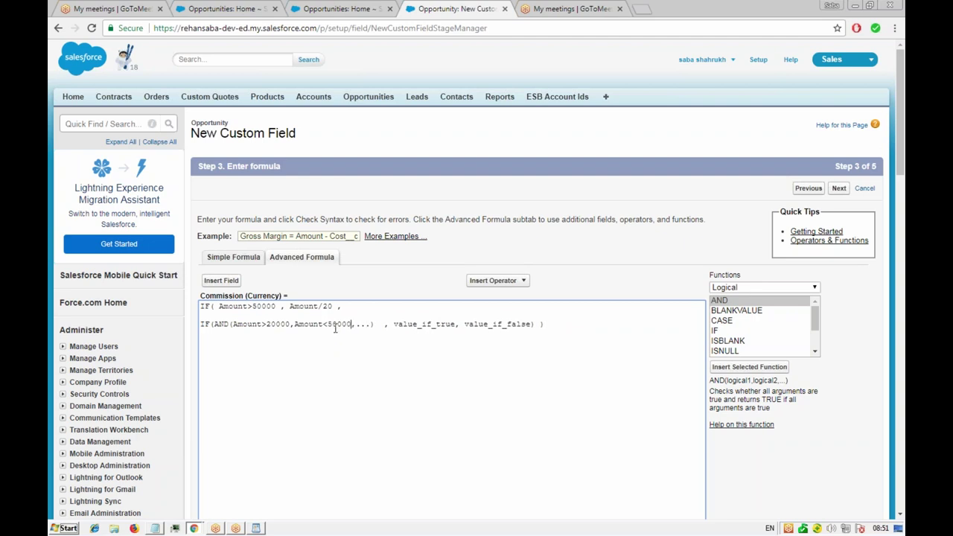
# - Remove the leftover ",..." from the AND function so it reads AND(Amount>20000,Amount<50000)
pyautogui.click(267, 321)
pyautogui.press('Delete')
pyautogui.write('2')
pyautogui.press('Delete')
pyautogui.press('Delete')
pyautogui.press('Delete')
pyautogui.press('Delete')
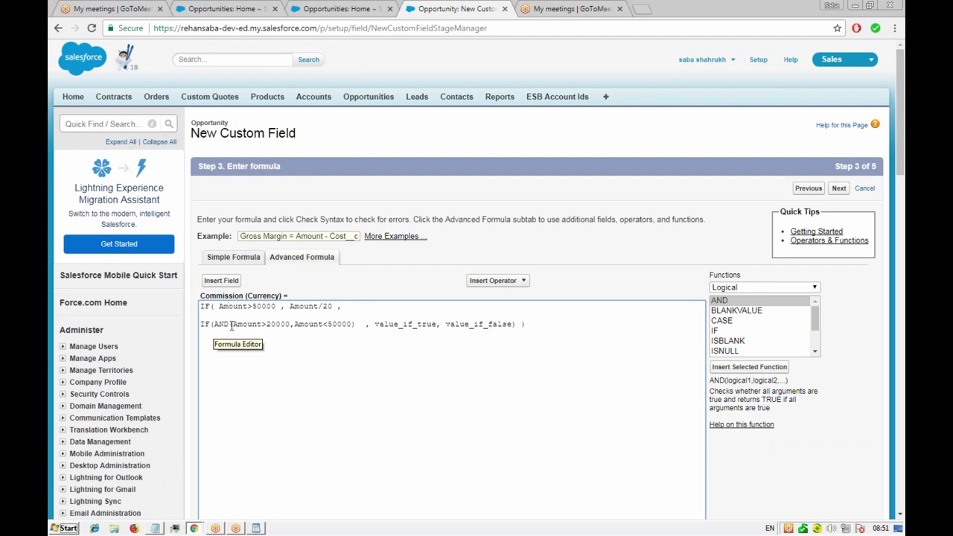
pyautogui.doubleClick(261, 326)
pyautogui.doubleClick(322, 325)
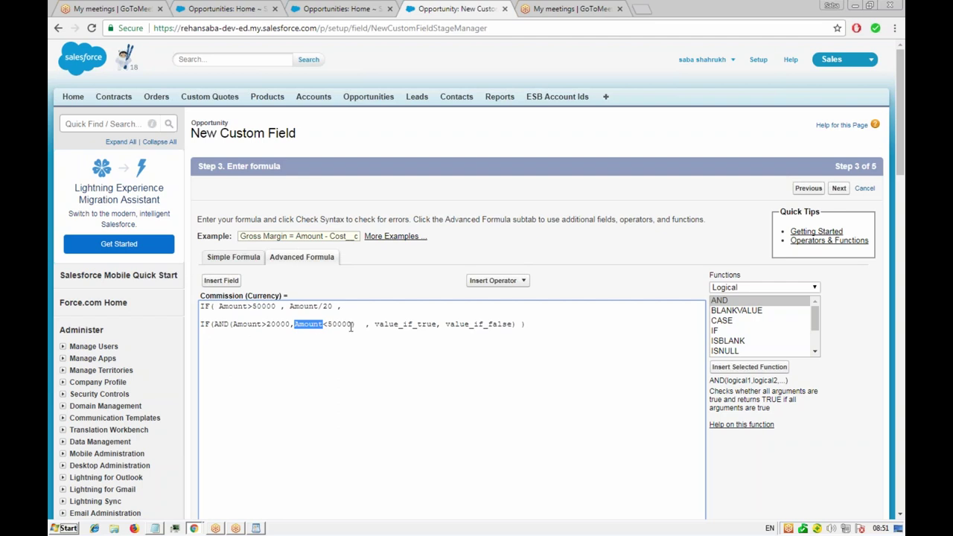
# - Replace the nested IF's value_if_true placeholder with Amount/10 and its value_if_false placeholder with Amount/5
pyautogui.doubleClick(402, 325)
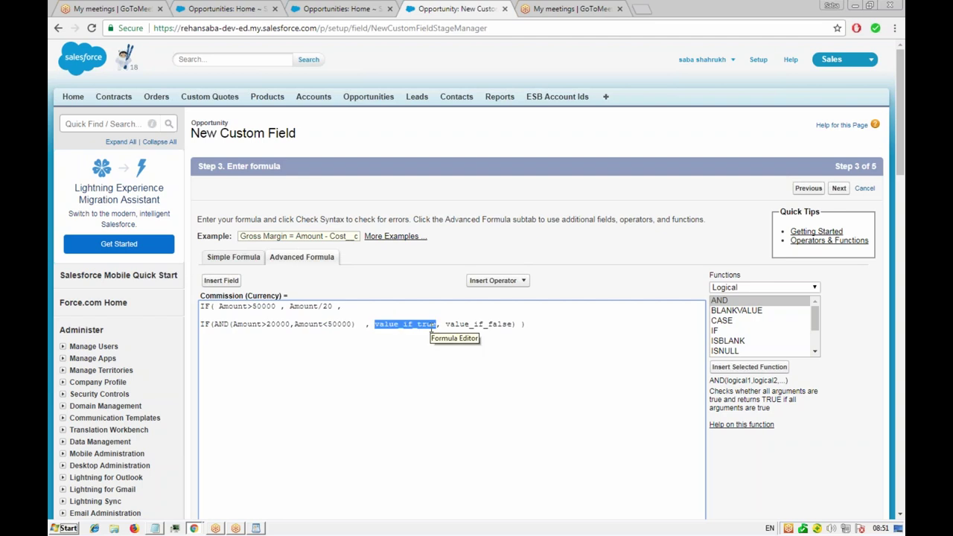
pyautogui.write('Amount')
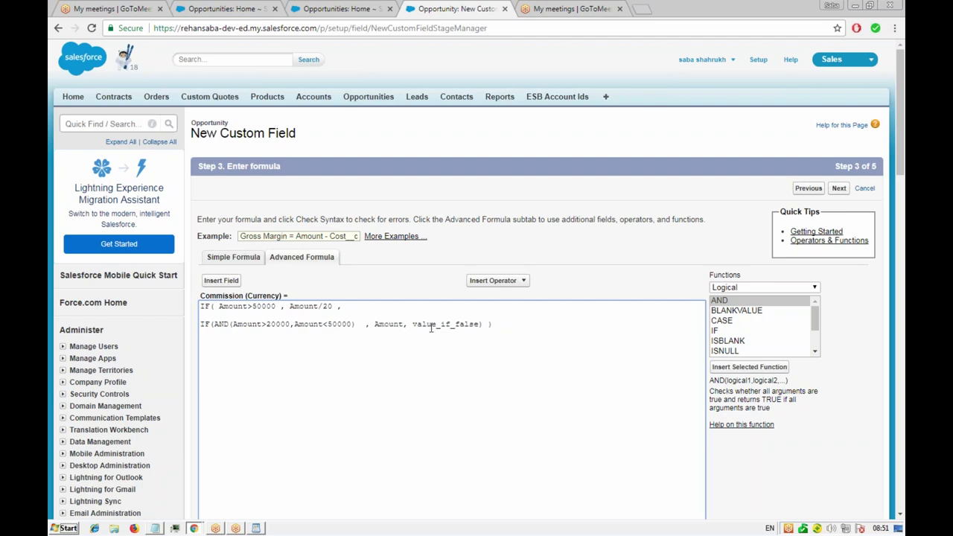
pyautogui.write('/10')
pyautogui.doubleClick(430, 328)
pyautogui.press('BackSpace')
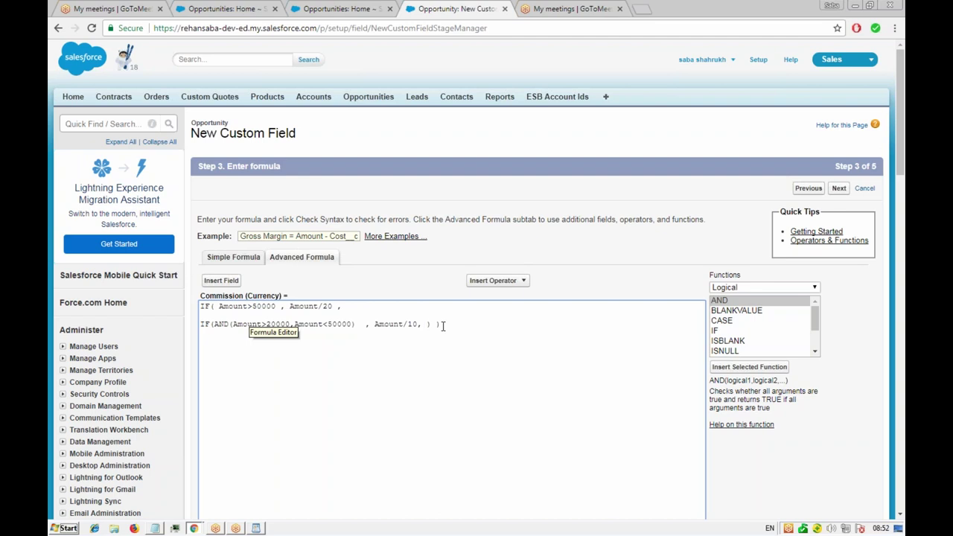
pyautogui.write('Amount')
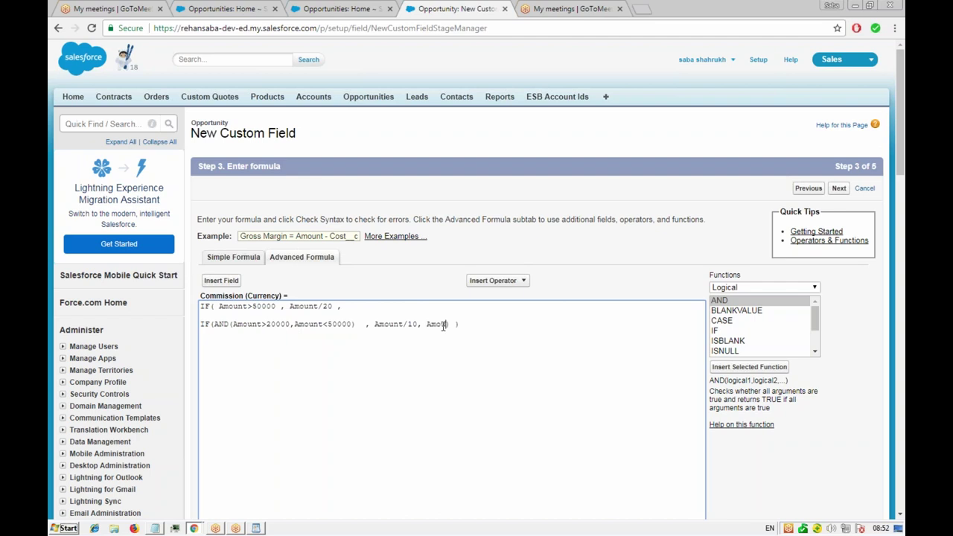
pyautogui.write('/5')
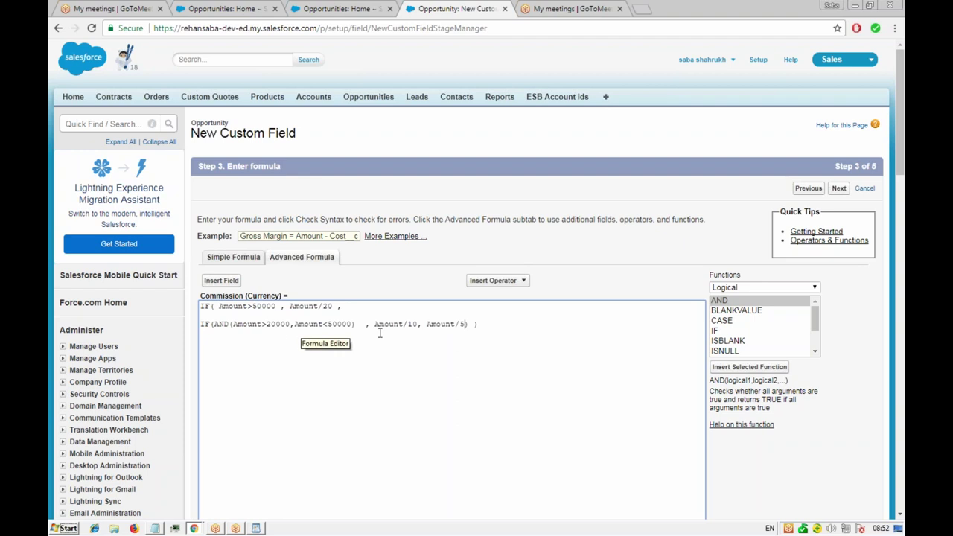
pyautogui.write(')')
pyautogui.write(')')
# - Check the syntax of the Commission formula and look over the empty Description and Help Text fields
pyautogui.scroll(-2, 417, 306)
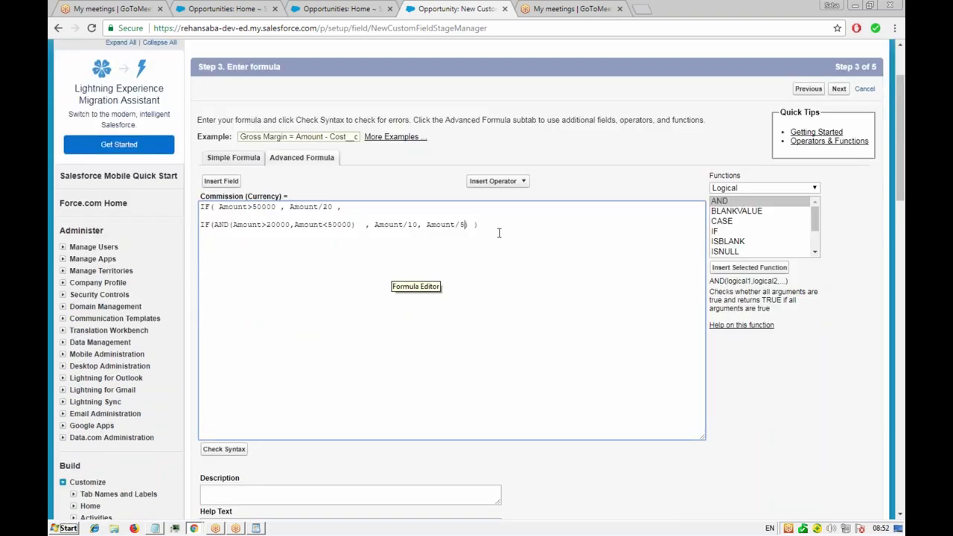
pyautogui.click(227, 452)
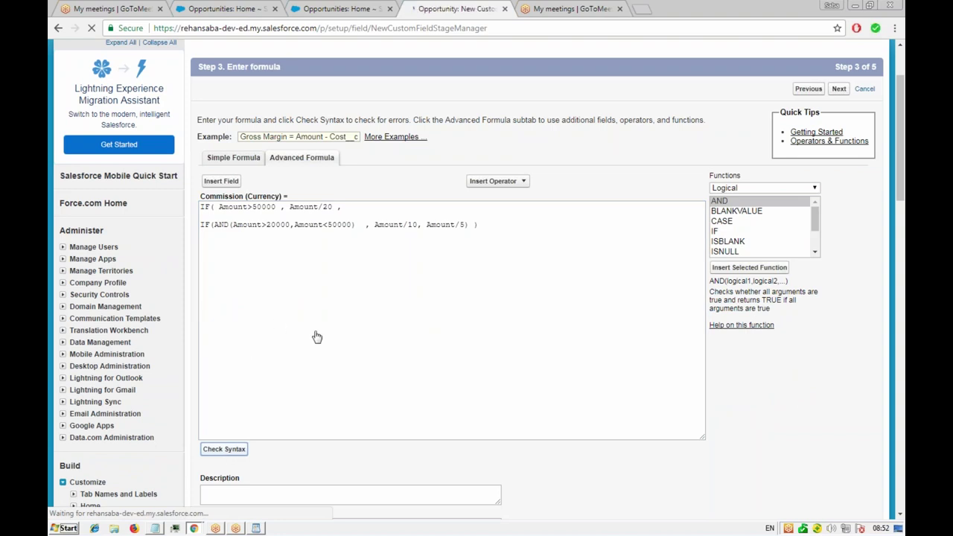
pyautogui.scroll(-3, 373, 343)
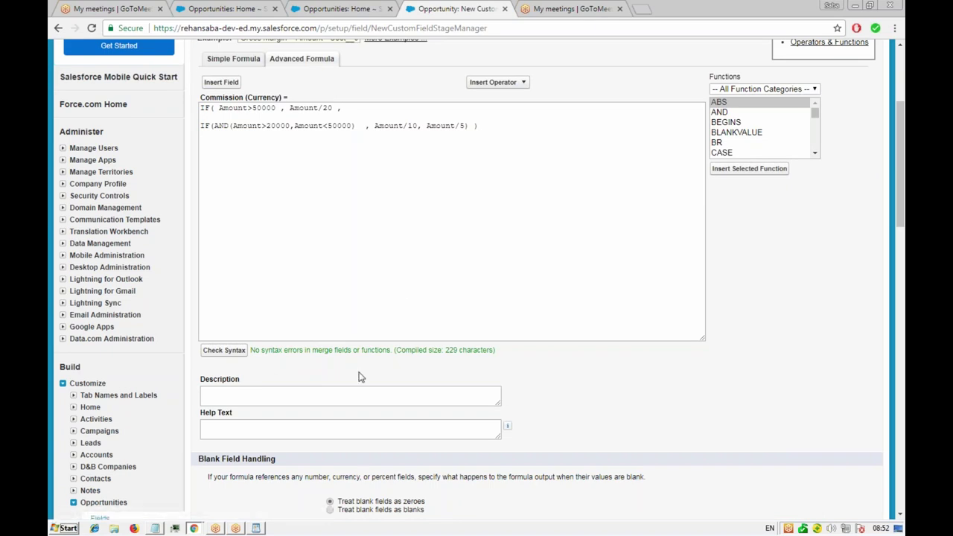
pyautogui.click(233, 397)
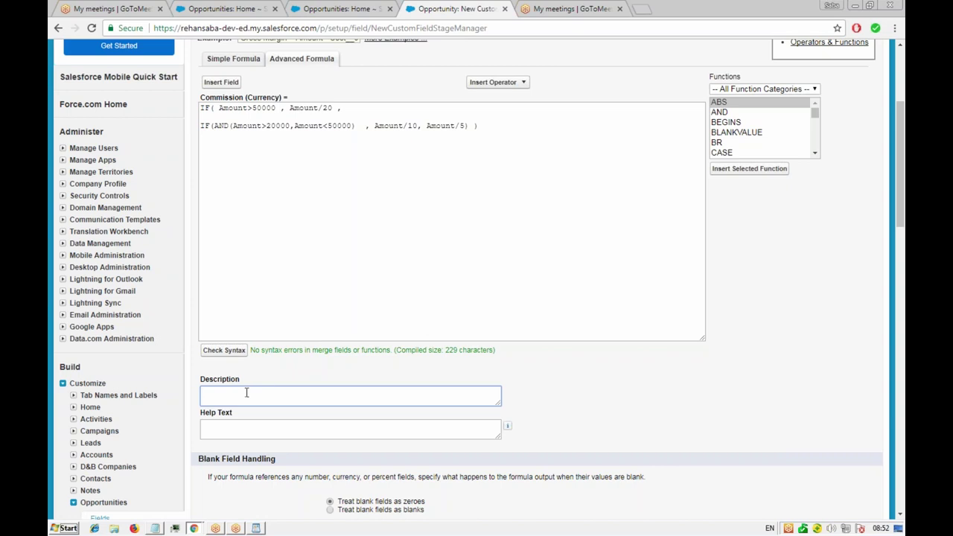
pyautogui.click(240, 429)
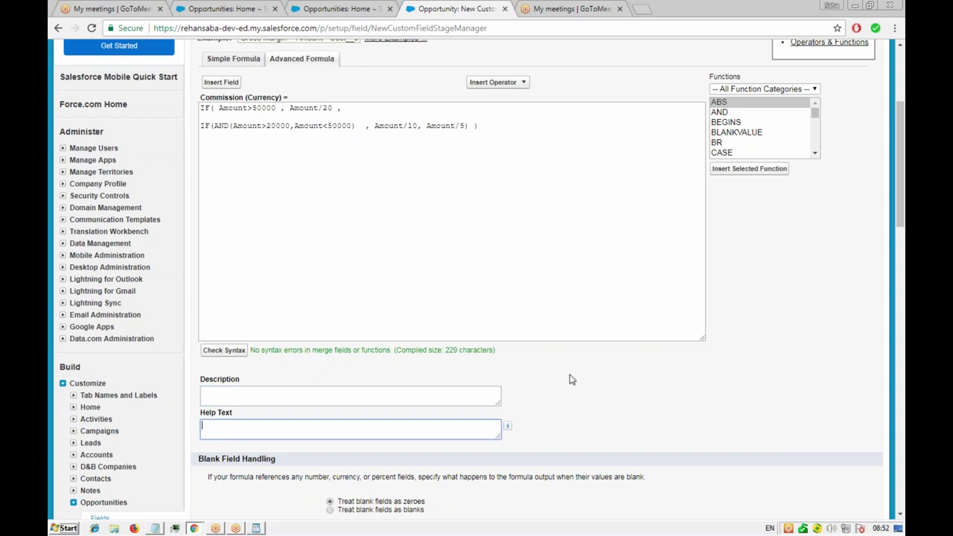
# - Fill the Commission field's Help Text with "Automatic commision calculation"
pyautogui.press('BackSpace')
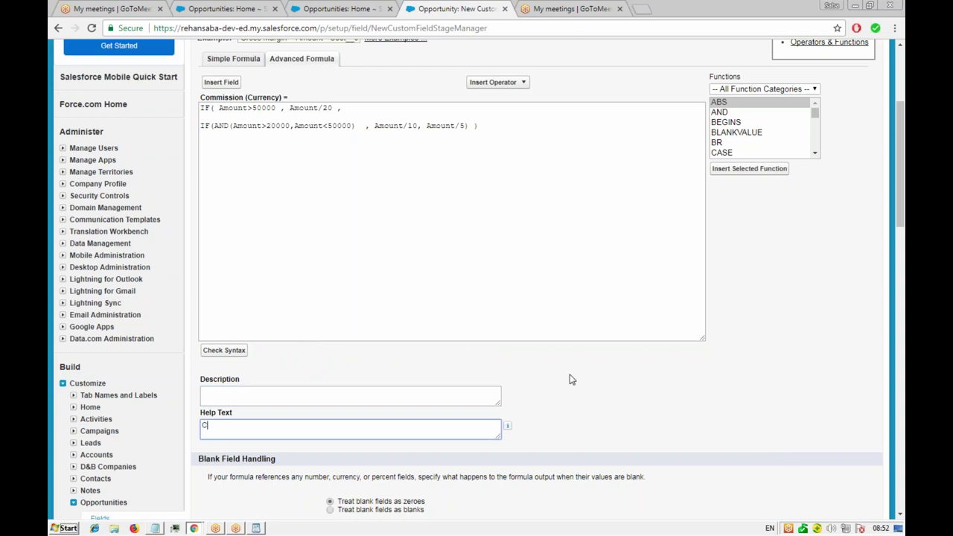
pyautogui.write('Automatic commision calculation')
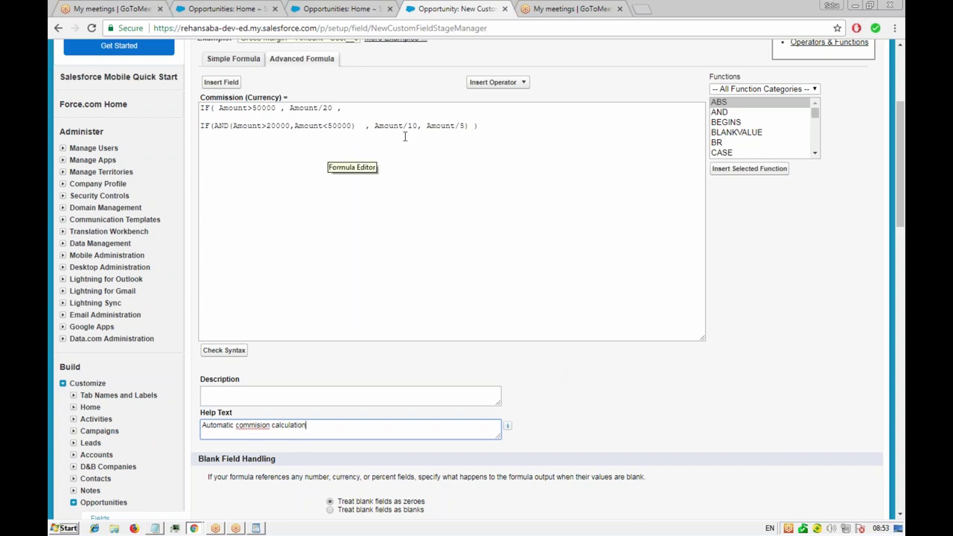
pyautogui.click(496, 125)
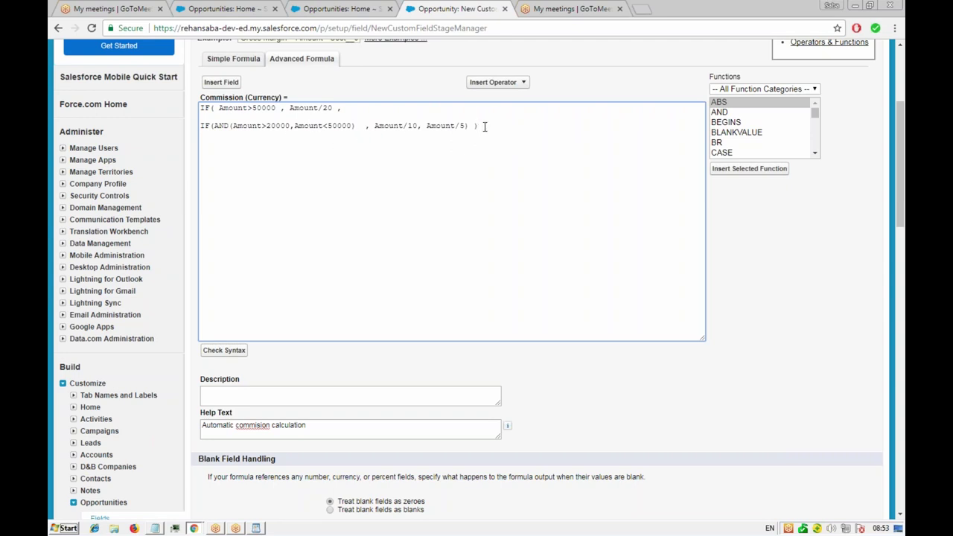
pyautogui.click(569, 360)
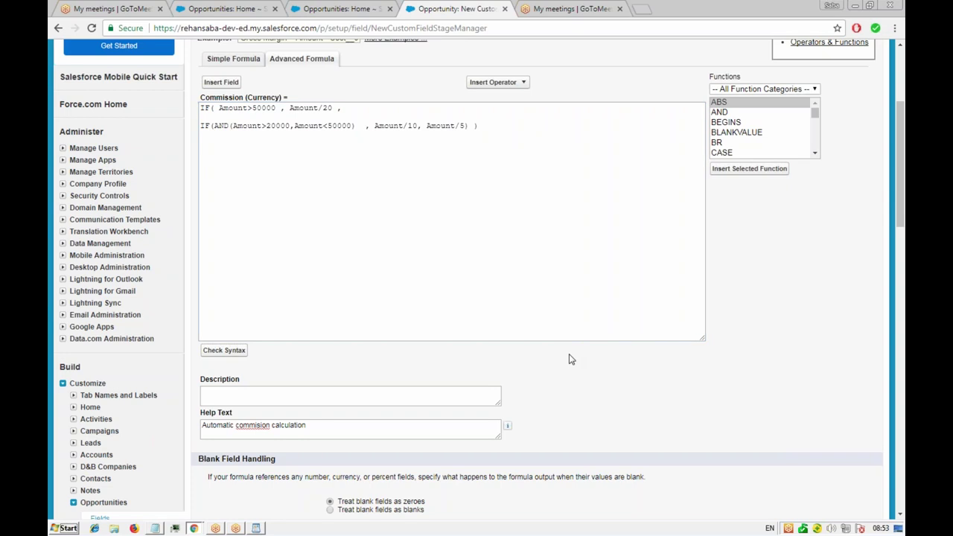
# - Correct the misspelled word in the Help Text to "commission" using the spelling suggestion
pyautogui.scroll(-2, 569, 359)
pyautogui.click(251, 332)
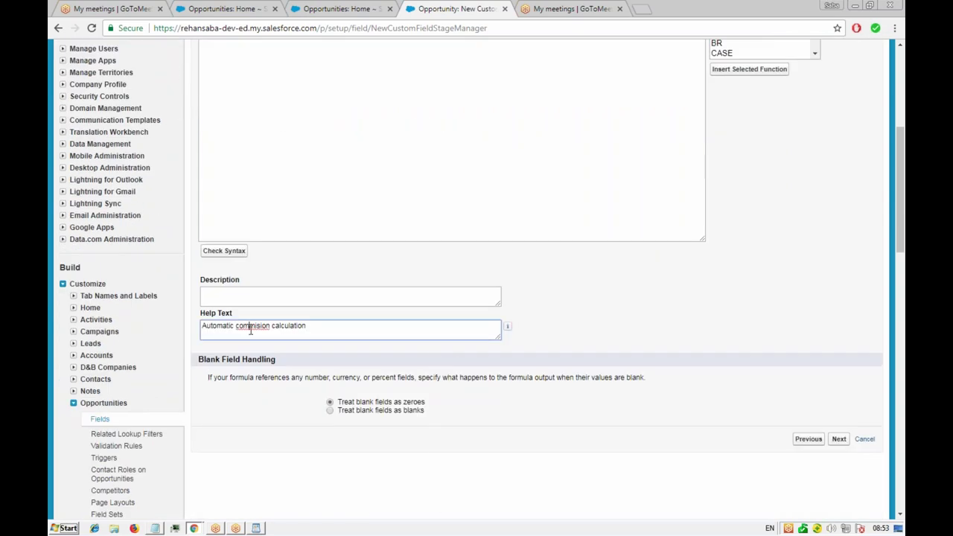
pyautogui.rightClick(251, 332)
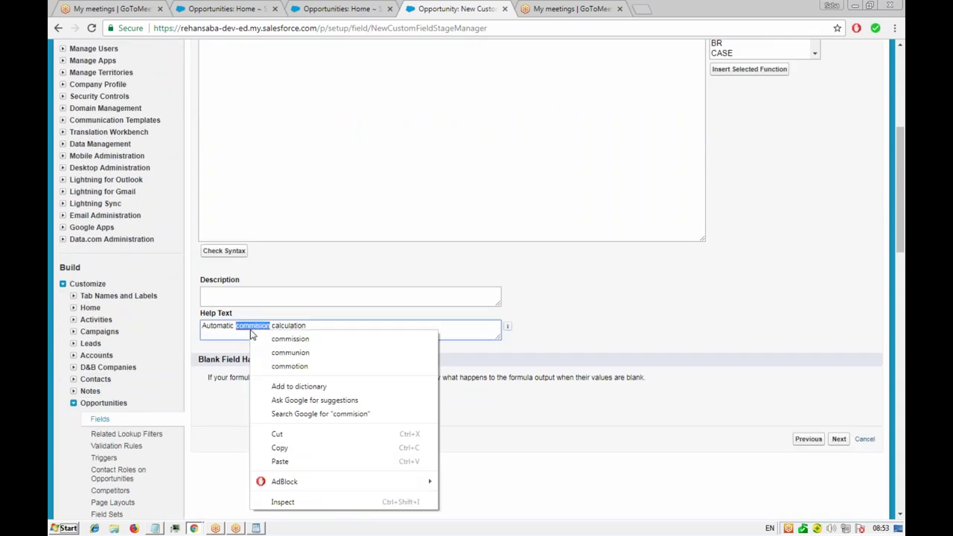
pyautogui.click(289, 342)
pyautogui.click(550, 339)
# - Continue to field-level security and make the Commission field visible to all profiles
pyautogui.scroll(-2, 550, 339)
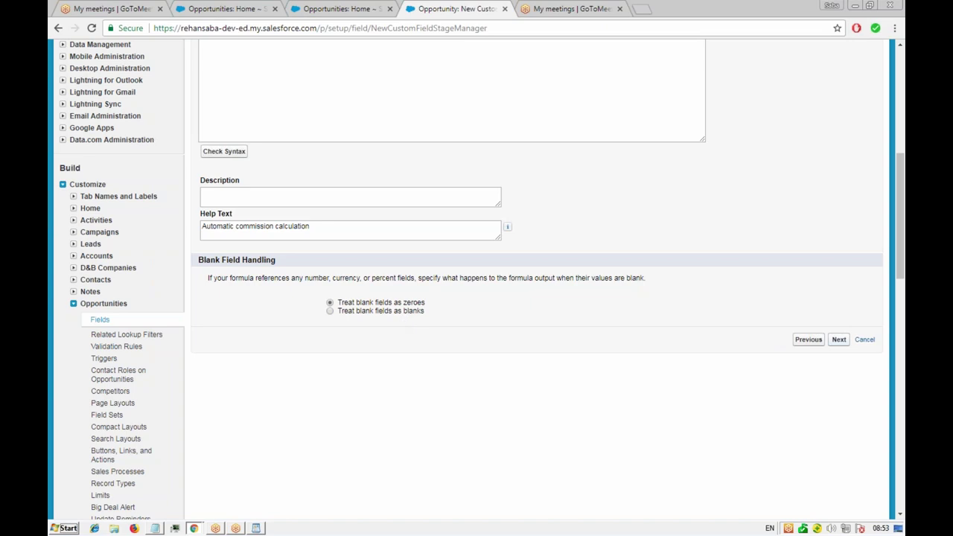
pyautogui.click(840, 340)
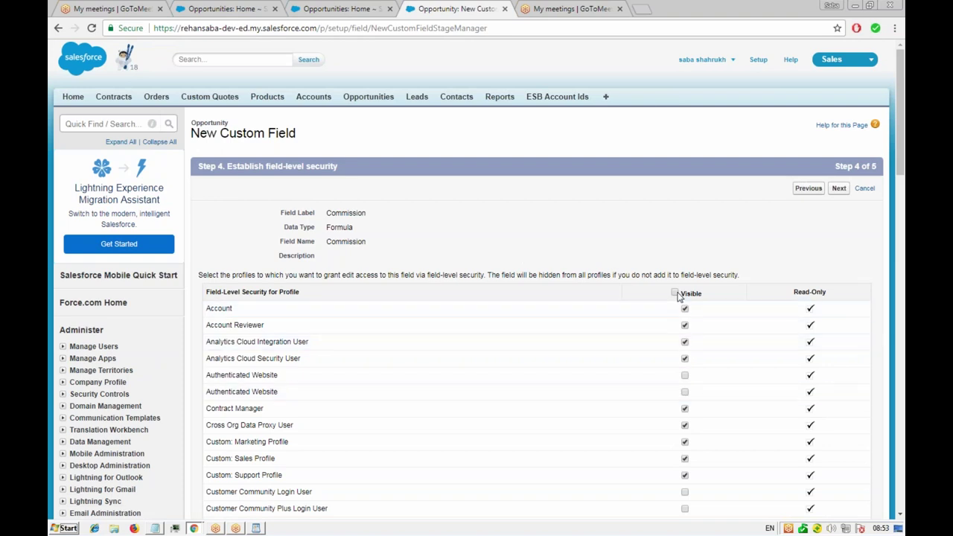
pyautogui.scroll(-2, 611, 321)
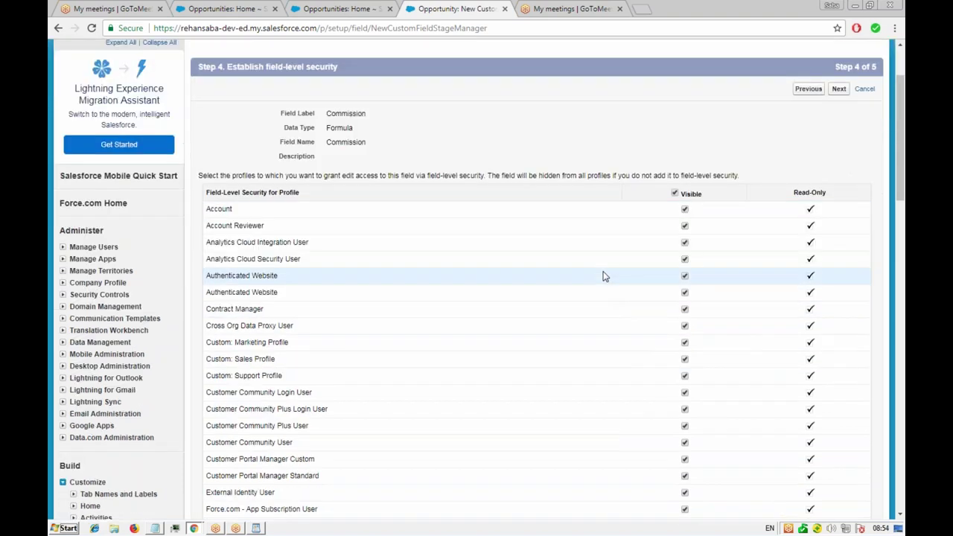
pyautogui.scroll(-2, 603, 274)
pyautogui.scroll(-2, 592, 269)
pyautogui.scroll(6, 324, 194)
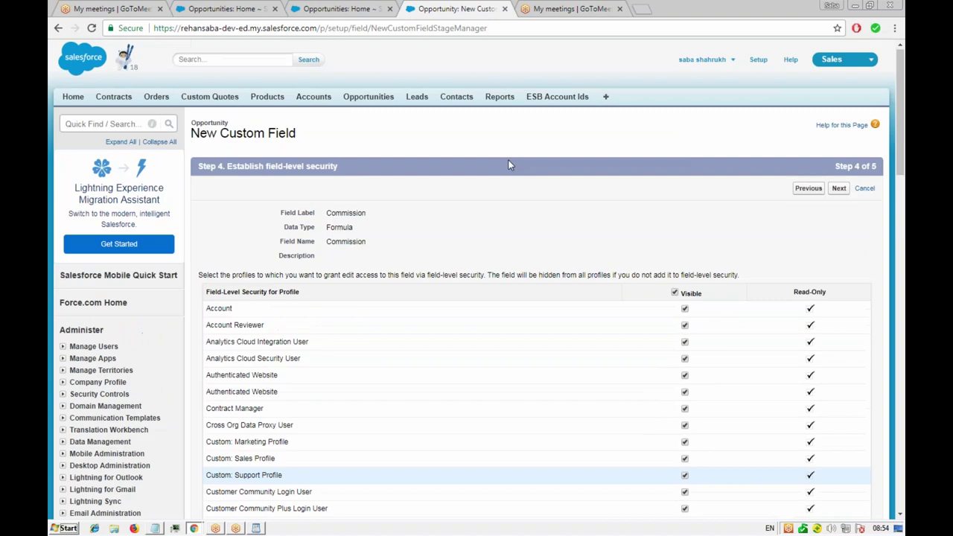
# - Keep all four opportunity page layouts selected, save the Commission field, and locate it among the Opportunity custom fields
pyautogui.click(838, 188)
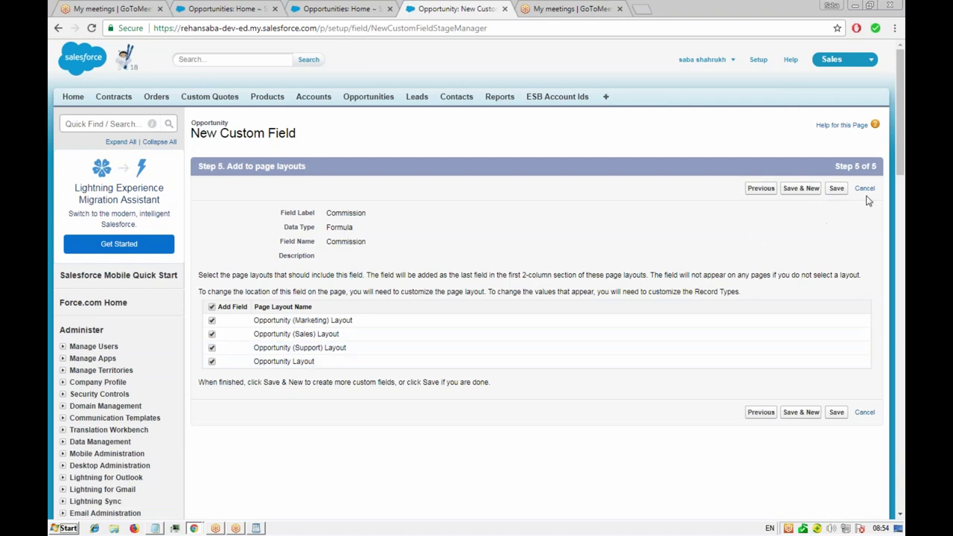
pyautogui.click(836, 189)
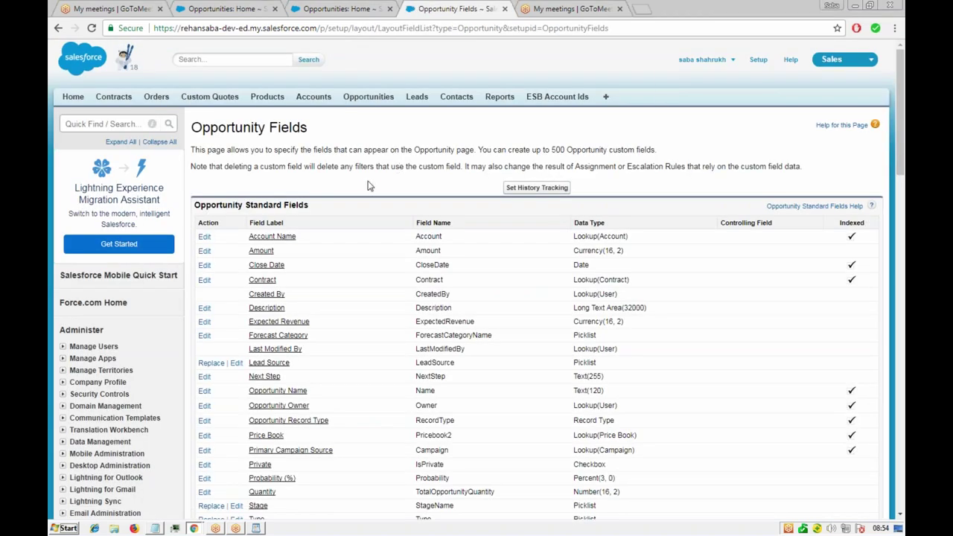
pyautogui.scroll(-5, 368, 185)
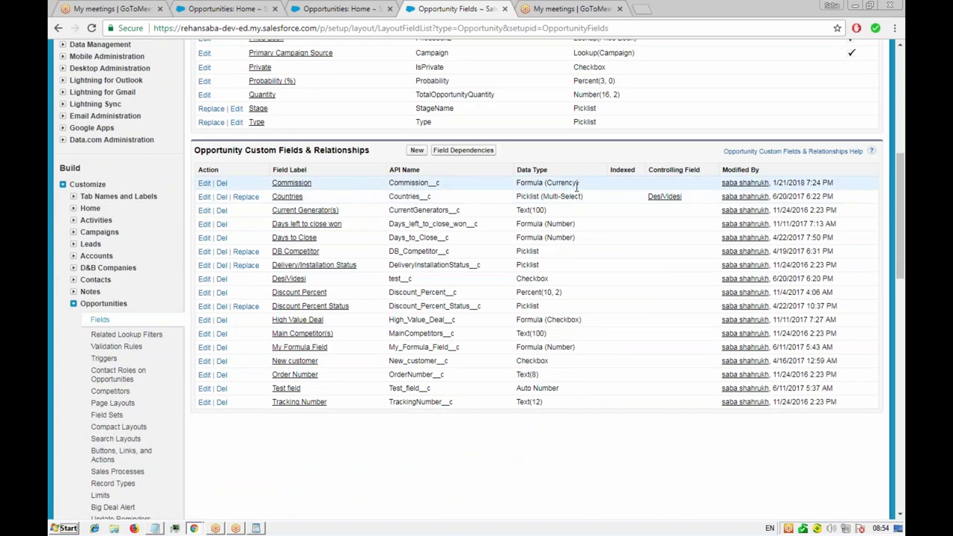
# - Close the duplicate Opportunities home tab and open opportunities 23423, TCS Opp and testing code opp crattion in separate tabs
pyautogui.click(324, 9)
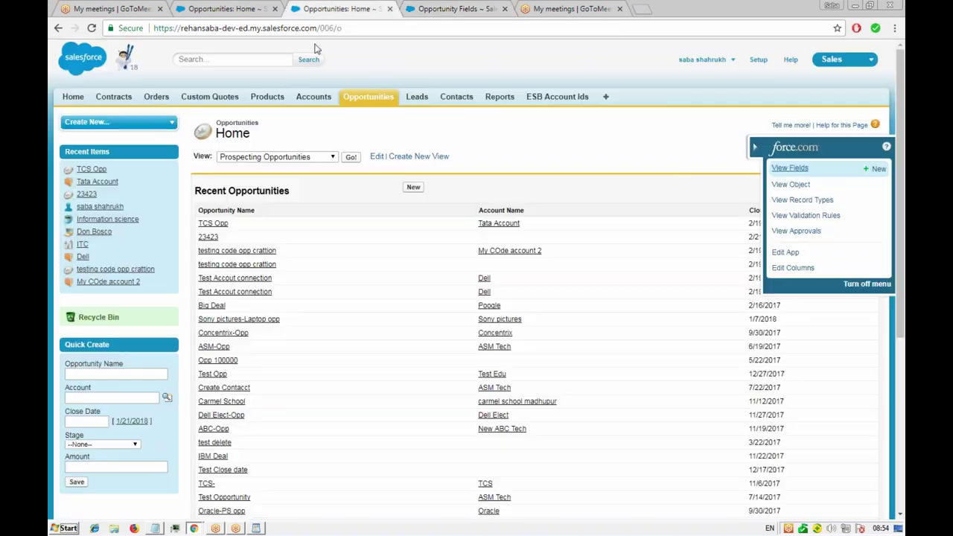
pyautogui.click(246, 11)
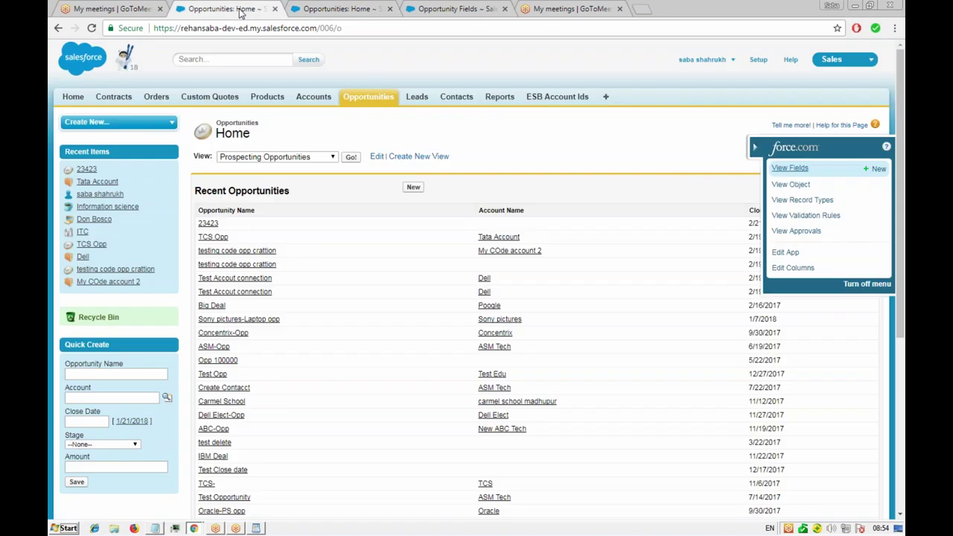
pyautogui.middleClick(328, 11)
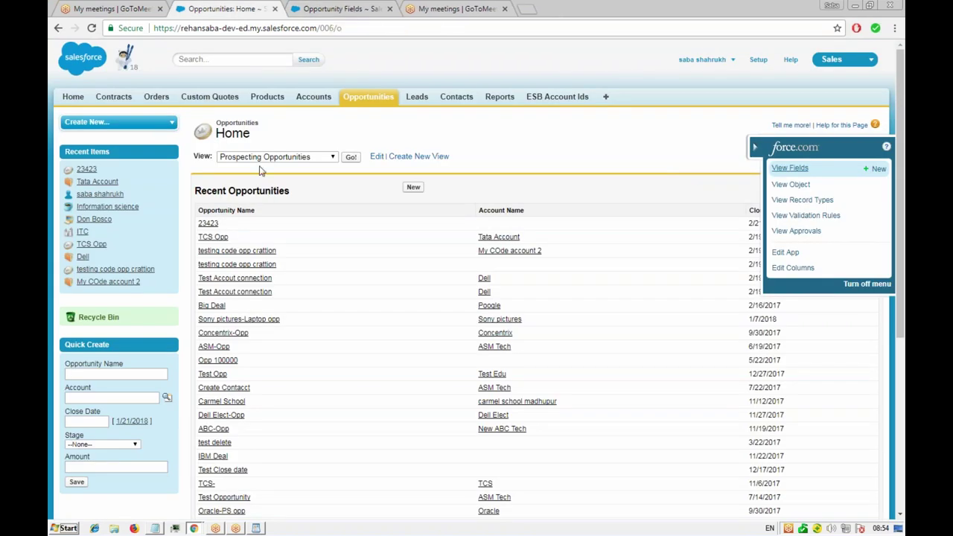
pyautogui.middleClick(211, 237)
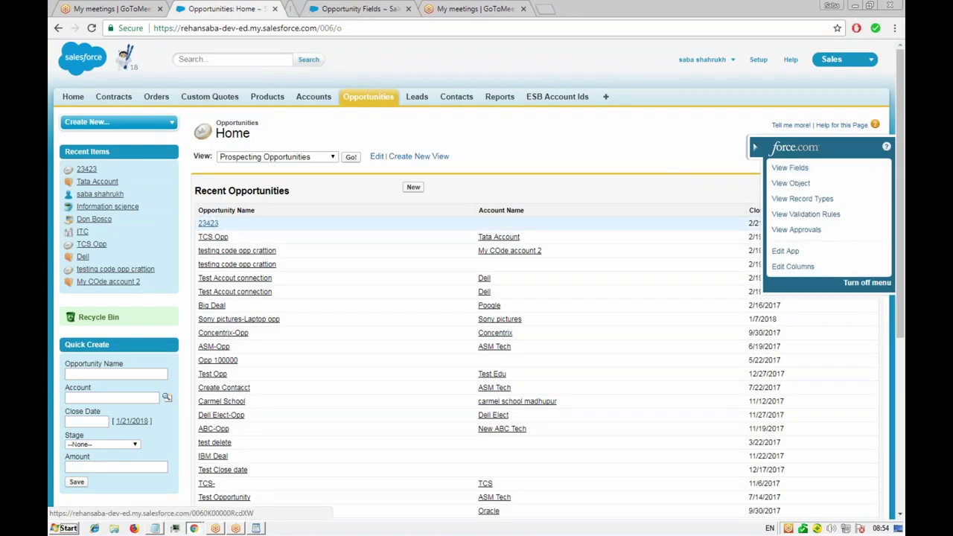
pyautogui.middleClick(209, 252)
pyautogui.middleClick(211, 253)
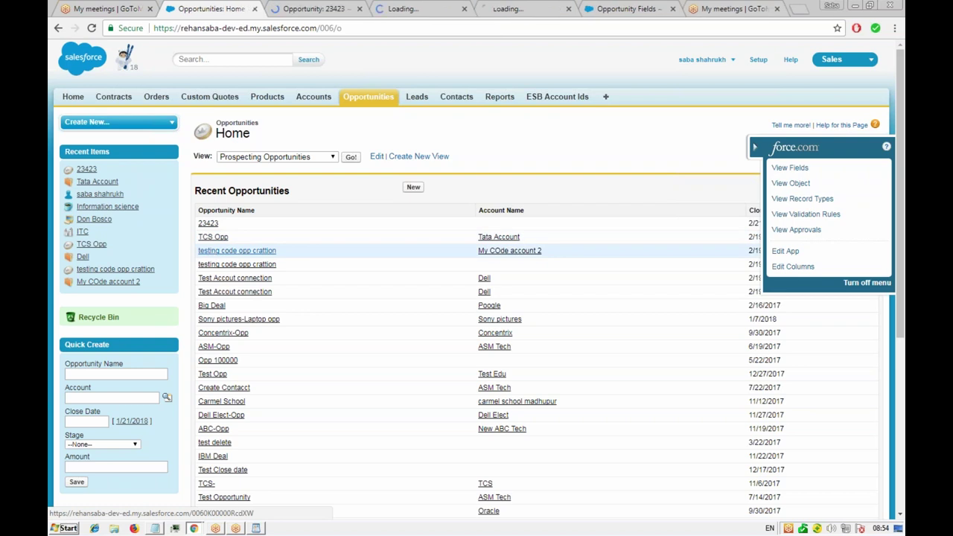
# - On opportunity 23423, set the Amount to 1000 and save the record to test the Commission formula
pyautogui.click(299, 8)
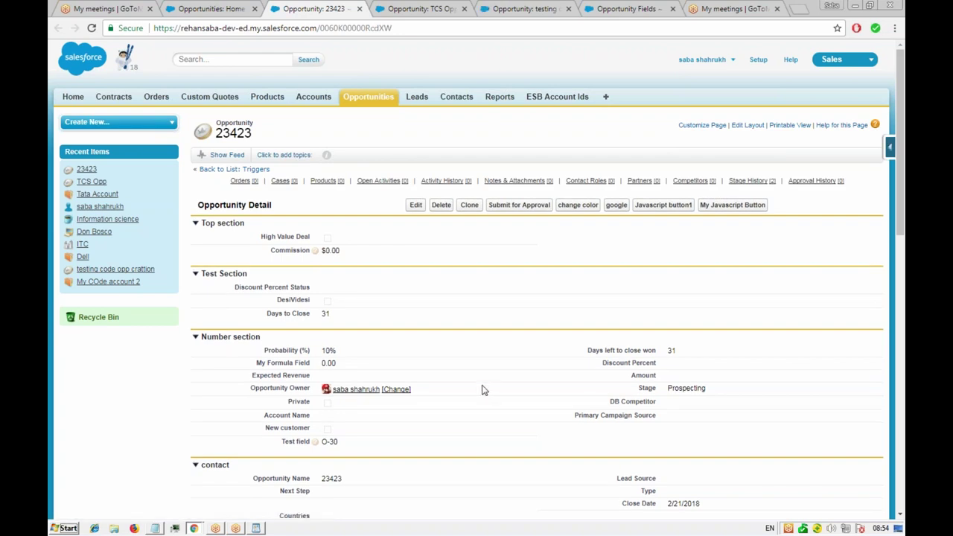
pyautogui.scroll(-3, 483, 390)
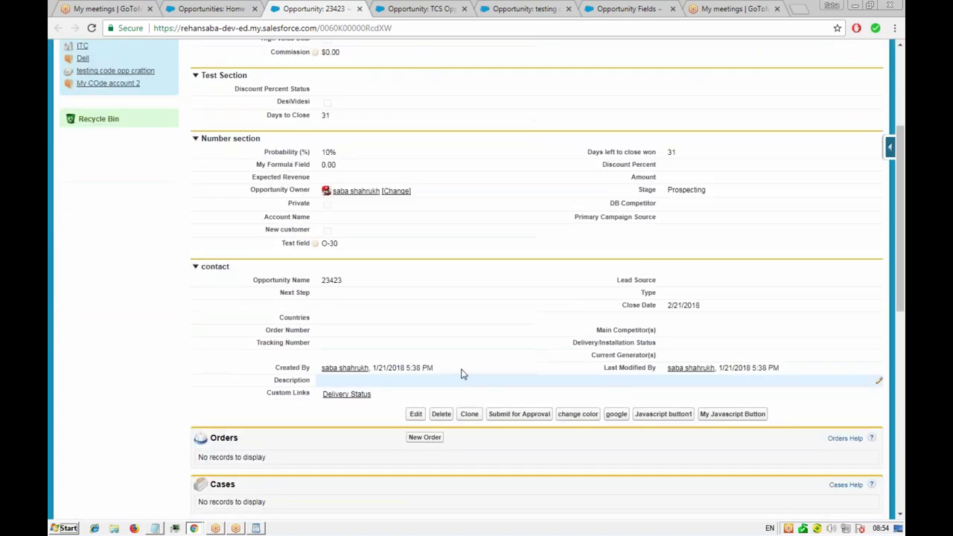
pyautogui.scroll(2, 465, 356)
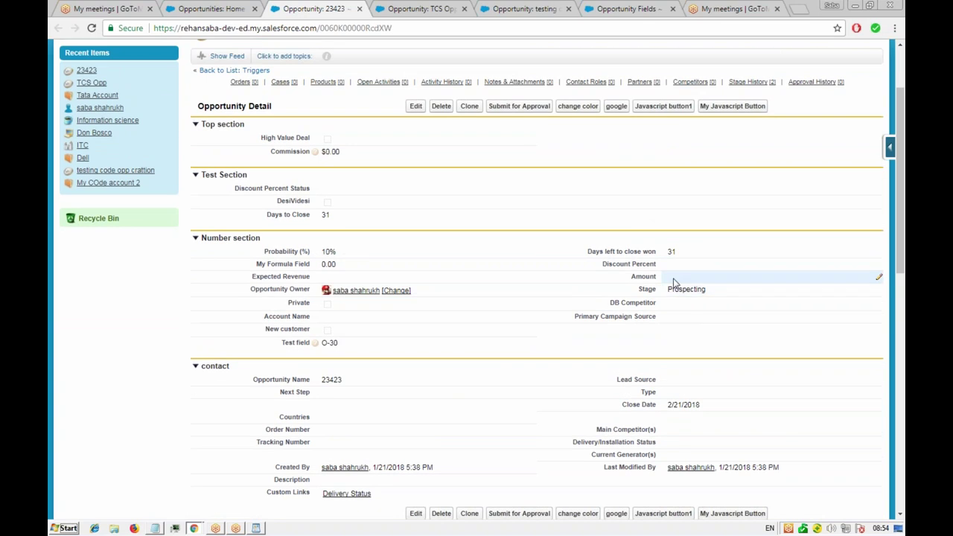
pyautogui.doubleClick(675, 281)
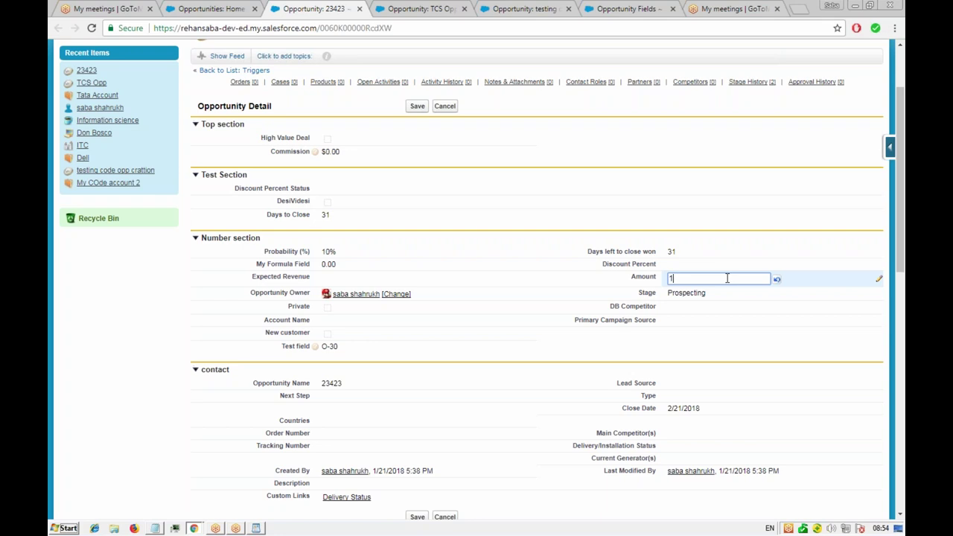
pyautogui.click(418, 106)
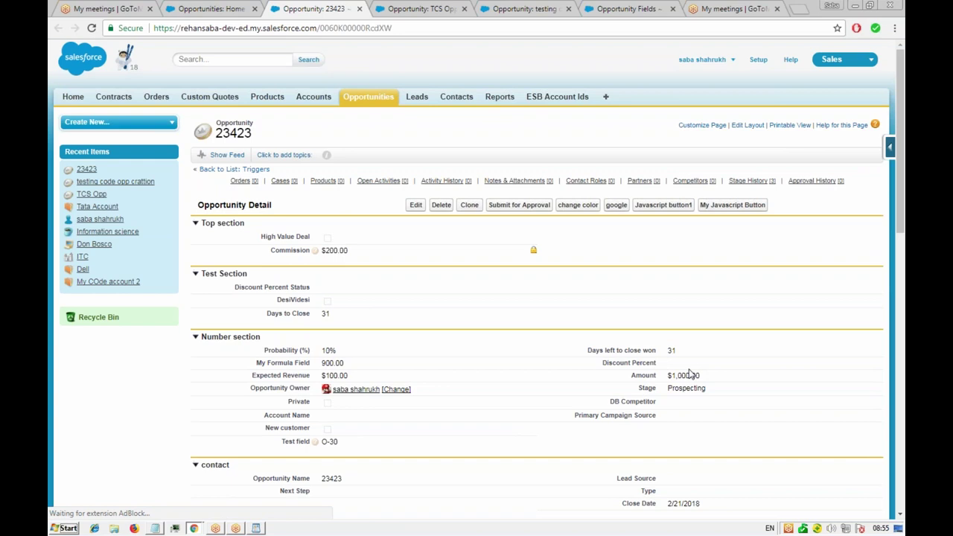
# - Consult the commission tiers in the Notepad notes, then set opportunity 23423's Amount to 19000 and save it
pyautogui.hotkey('alt', 'Tab')
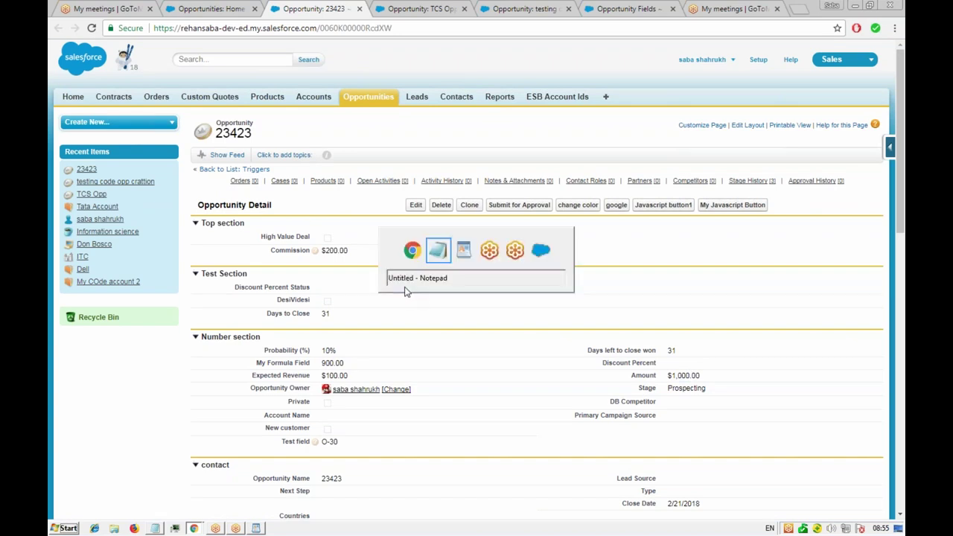
pyautogui.hotkey('alt', 'Tab')
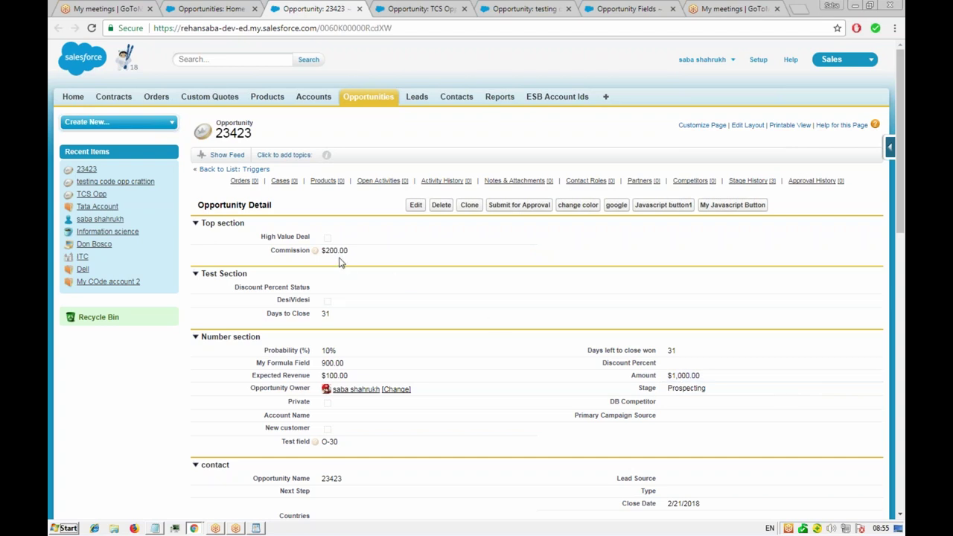
pyautogui.doubleClick(684, 377)
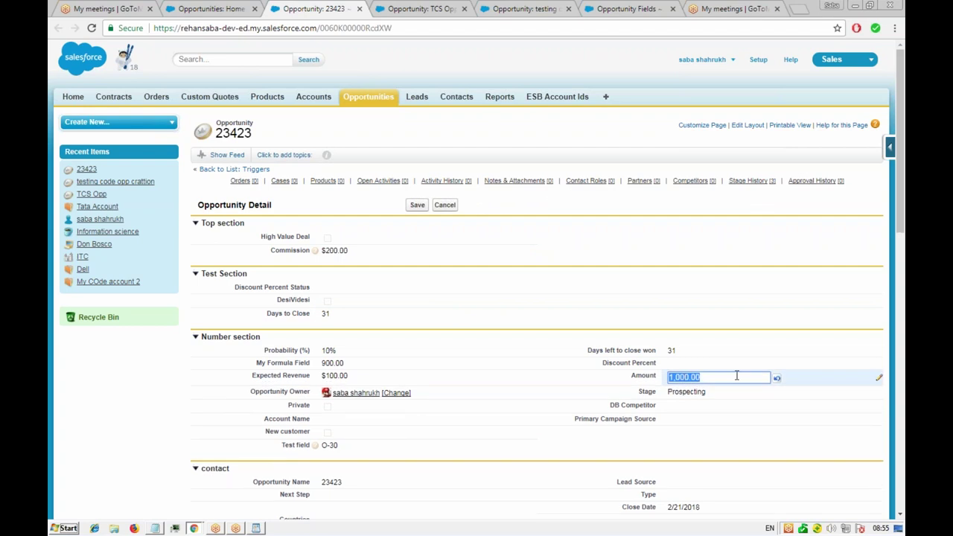
pyautogui.write('19')
pyautogui.click(417, 204)
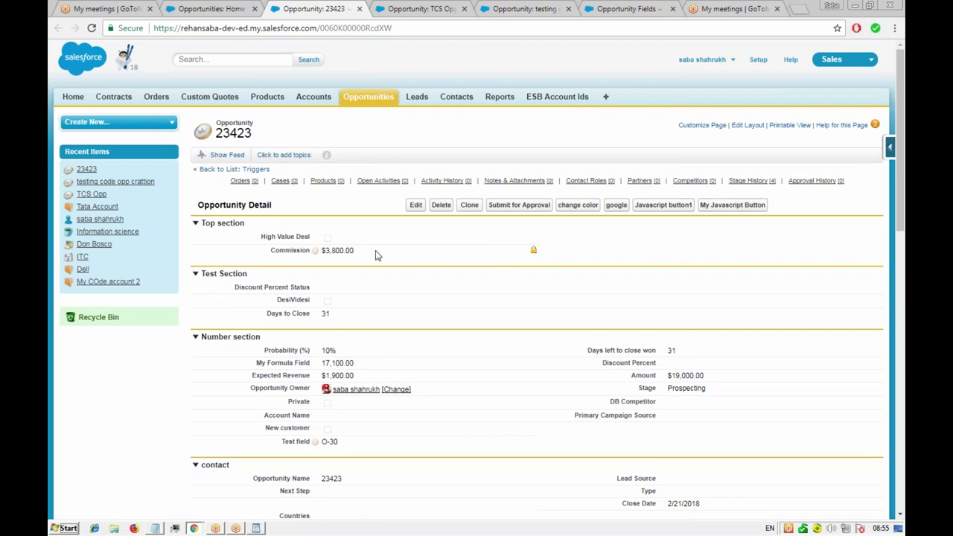
# - Recheck the tier limits in Notepad, then set opportunity 23423's Amount to 20100 and save the record
pyautogui.hotkey('alt', 'Tab')
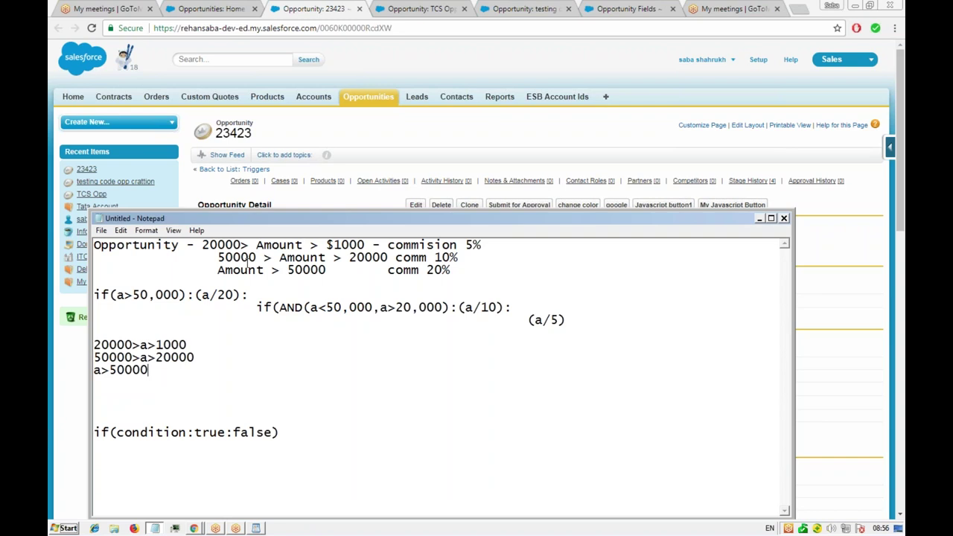
pyautogui.click(857, 350)
pyautogui.doubleClick(745, 375)
pyautogui.write('2')
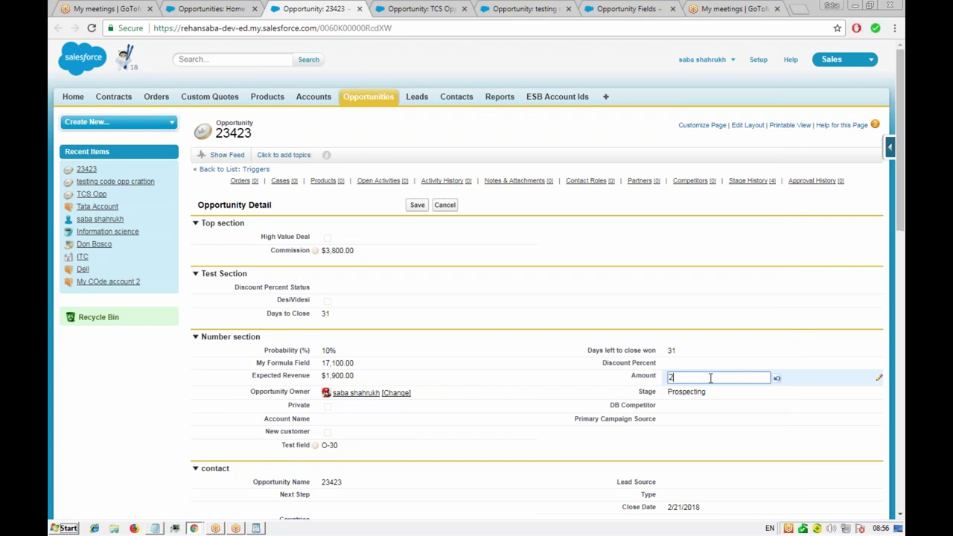
pyautogui.write('0100')
pyautogui.click(417, 205)
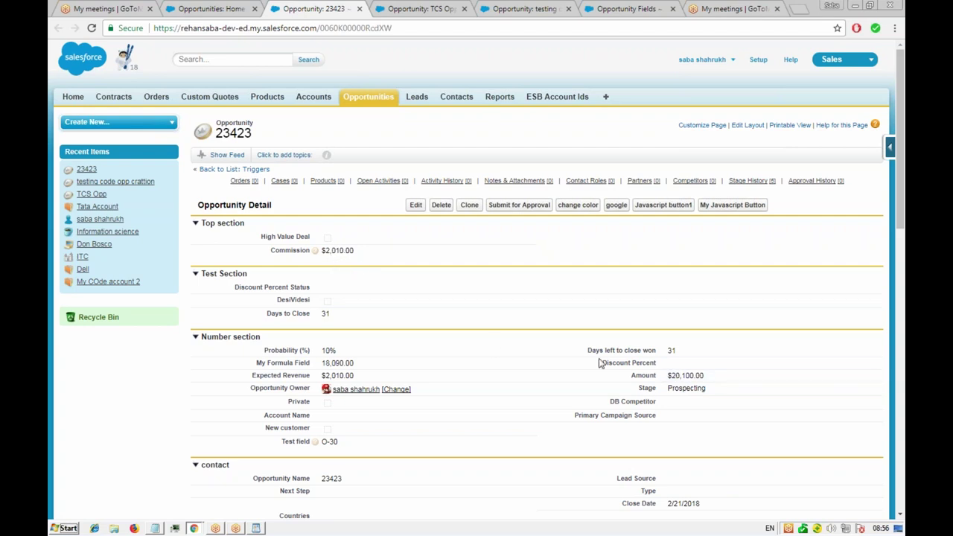
# - Test the upper tier boundary by setting opportunity 23423's Amount to 50000 and saving the record
pyautogui.doubleClick(689, 377)
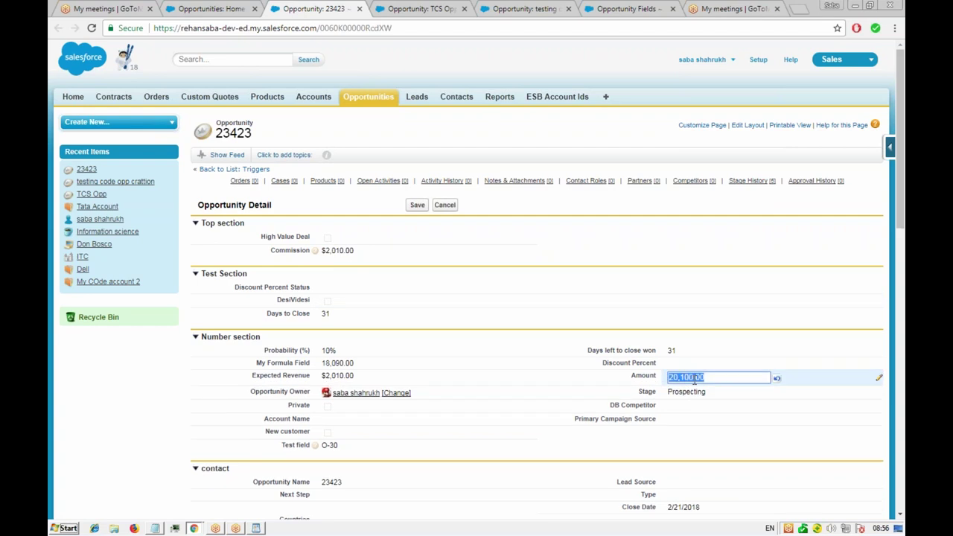
pyautogui.write('49000')
pyautogui.hotkey('ctrl', 'a')
pyautogui.press('BackSpace')
pyautogui.write('50000')
pyautogui.click(417, 205)
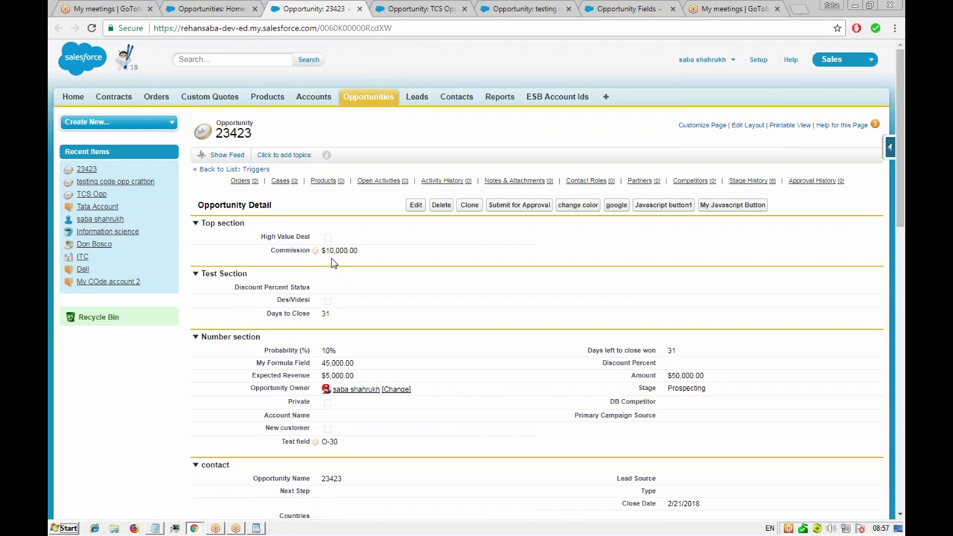
# - Open the Opportunity object's Commission custom field and start editing its formula definition
pyautogui.hotkey('alt', 'Tab')
pyautogui.hotkey('alt', 'Tab')
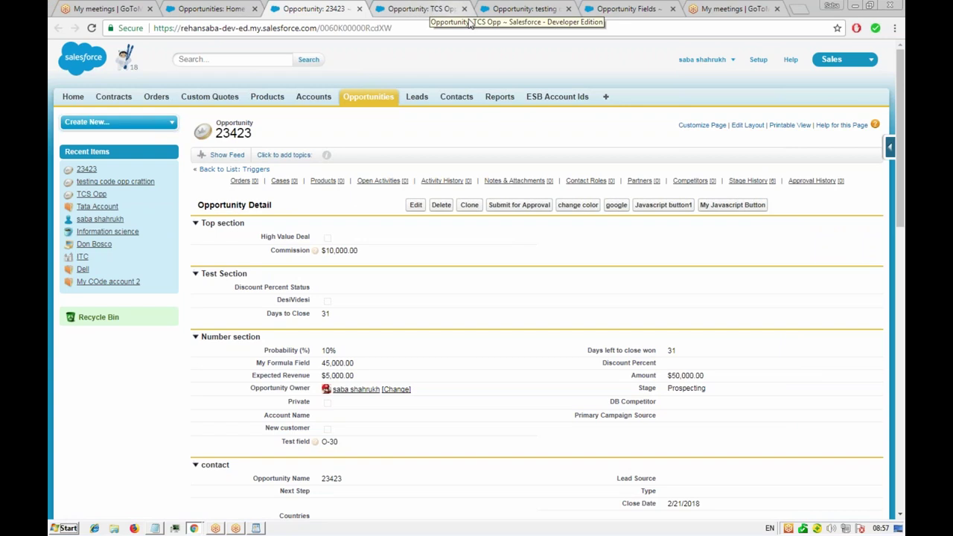
pyautogui.click(524, 9)
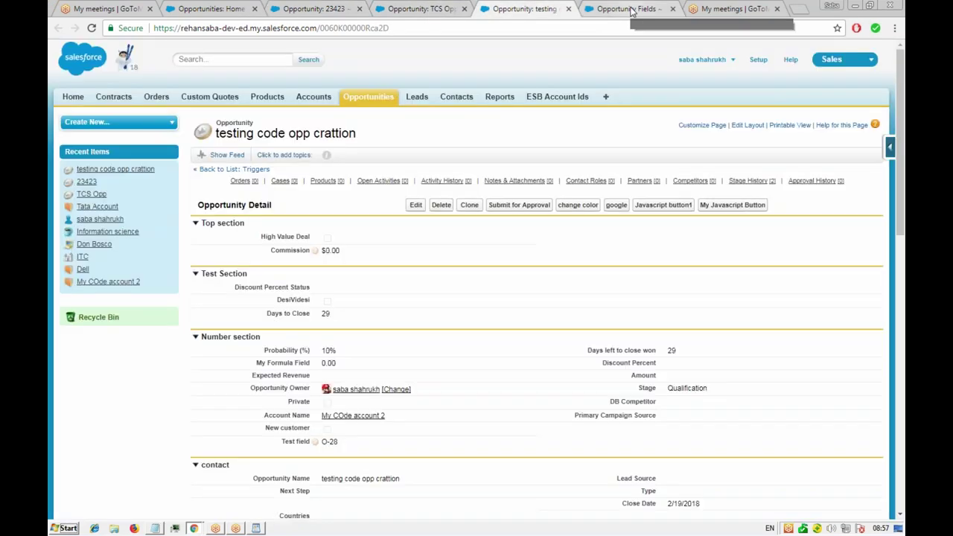
pyautogui.click(604, 15)
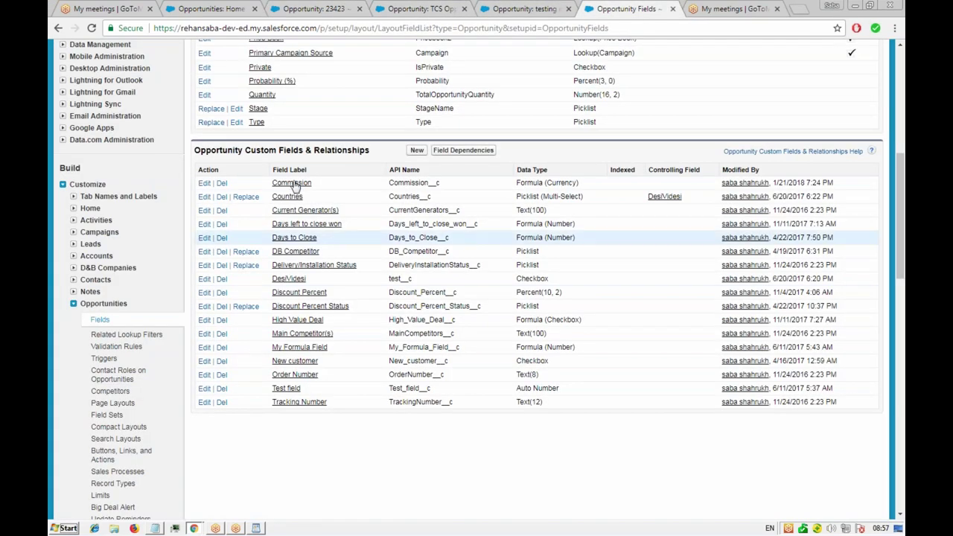
pyautogui.click(291, 183)
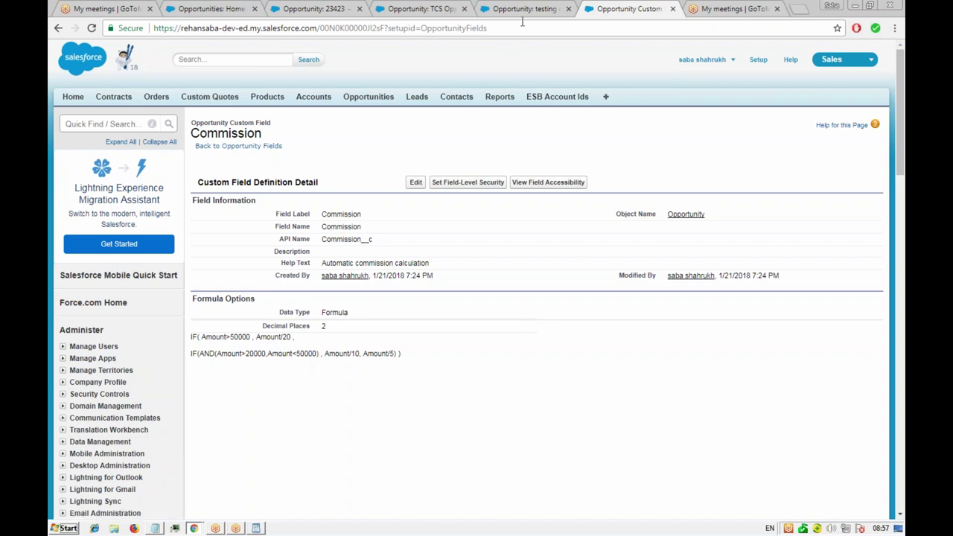
pyautogui.click(197, 9)
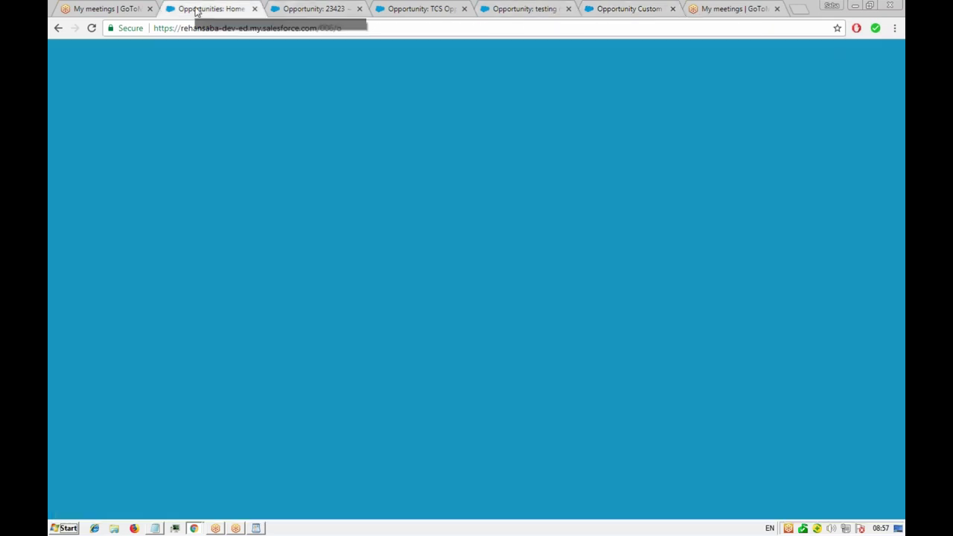
pyautogui.click(309, 10)
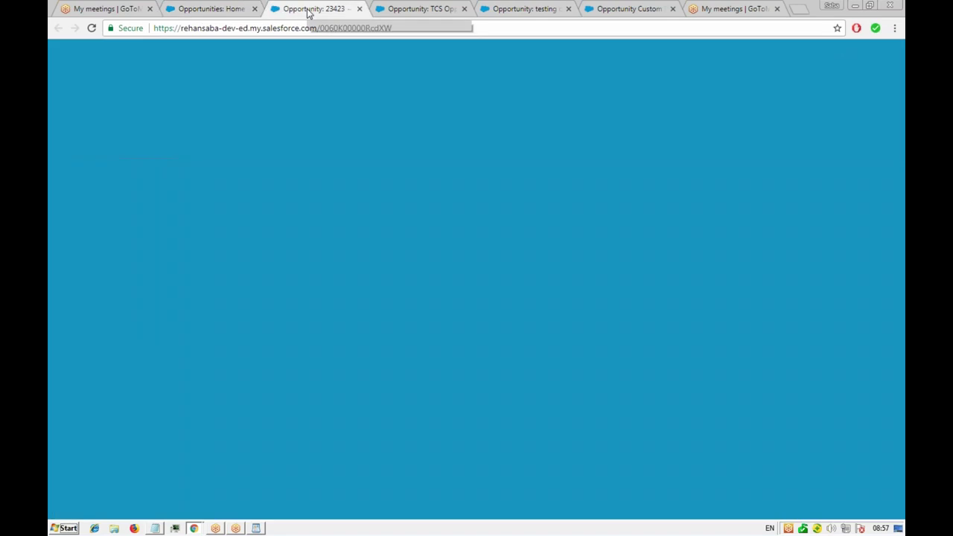
pyautogui.click(619, 11)
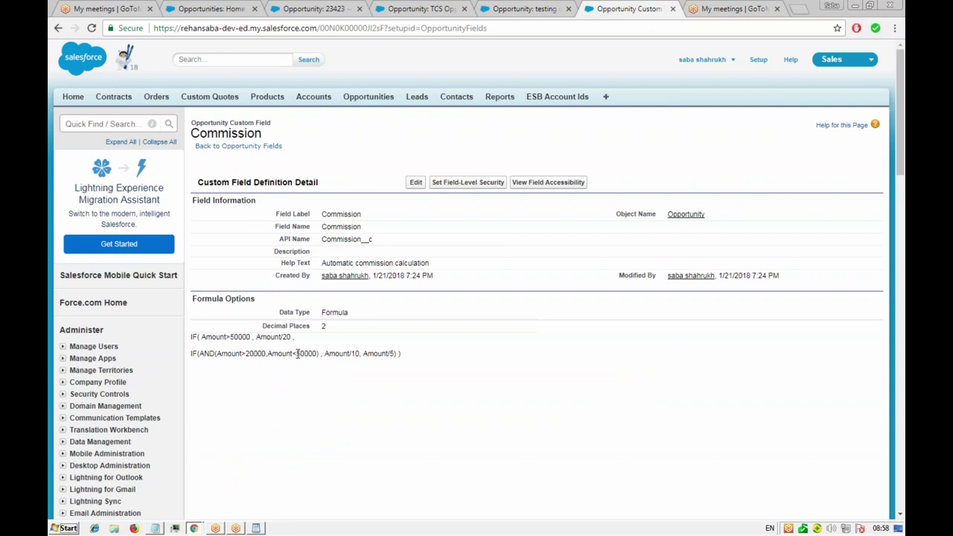
pyautogui.click(415, 183)
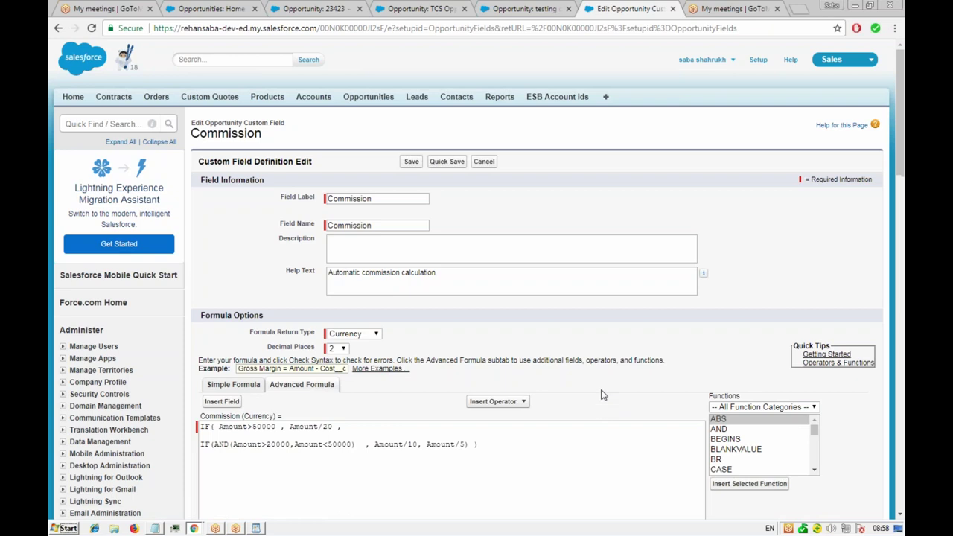
# - In the Commission formula's AND condition, replace the less-than operator before 50000 with Less Than or Equal (<=)
pyautogui.scroll(-2, 604, 395)
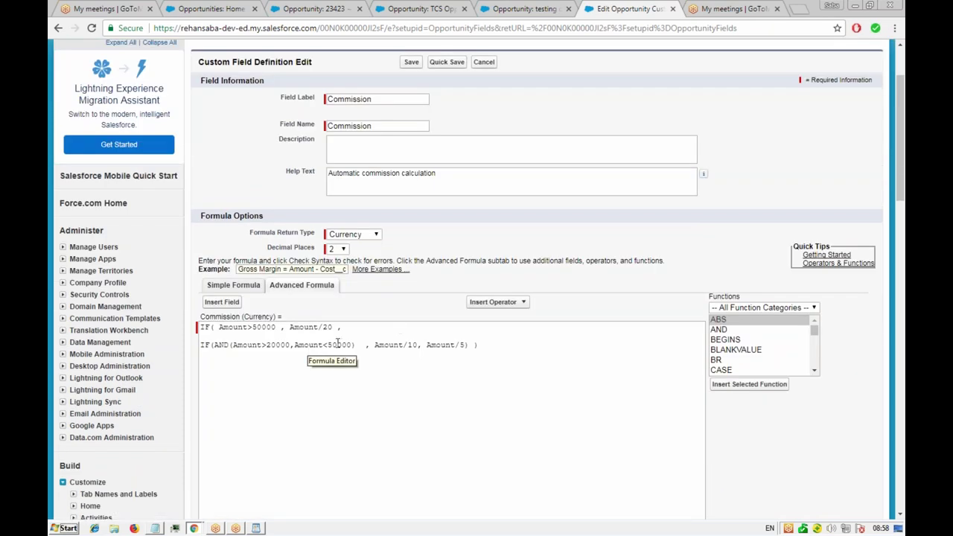
pyautogui.click(520, 303)
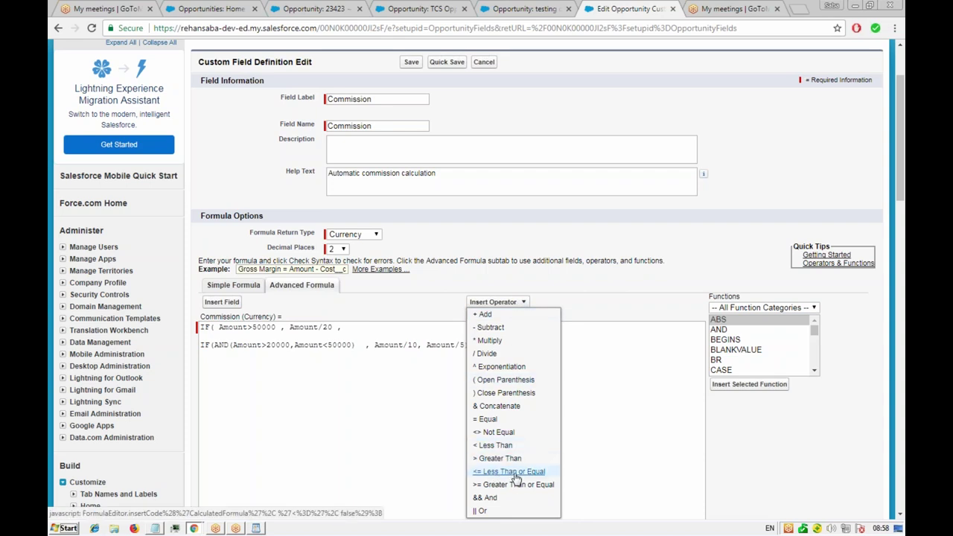
pyautogui.click(329, 347)
pyautogui.press('BackSpace')
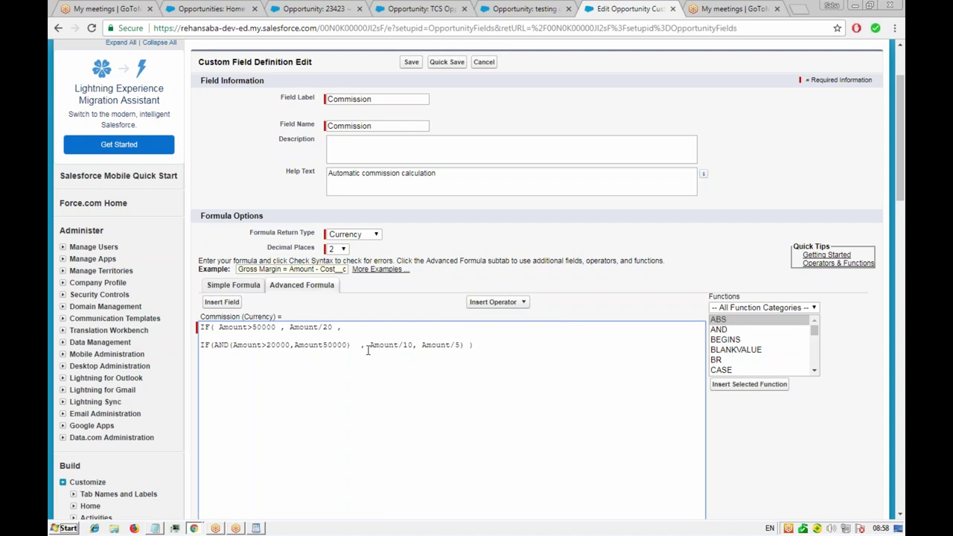
pyautogui.click(511, 302)
pyautogui.click(511, 471)
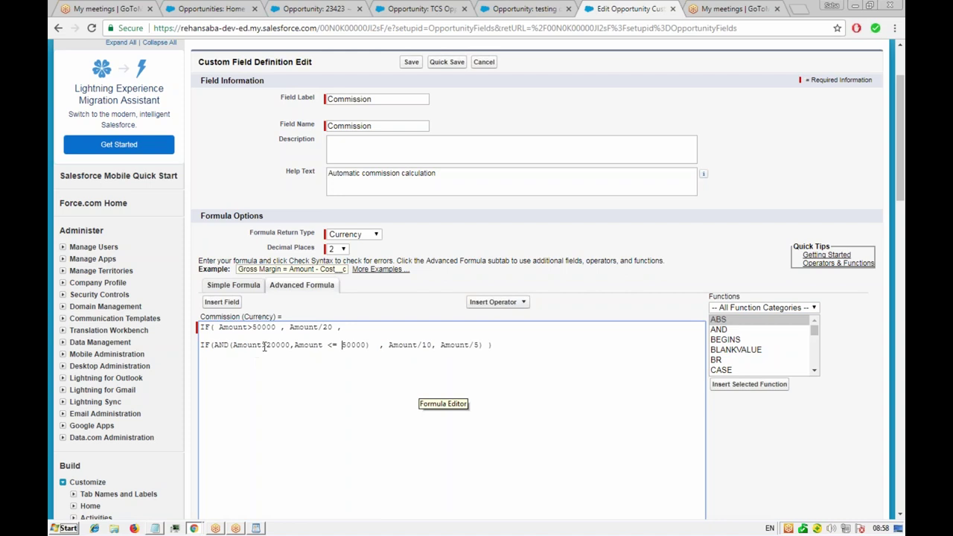
# - Replace the greater-than operator before 20000 in the AND condition with Greater Than or Equal (>=) and quick-save the field
pyautogui.press('BackSpace')
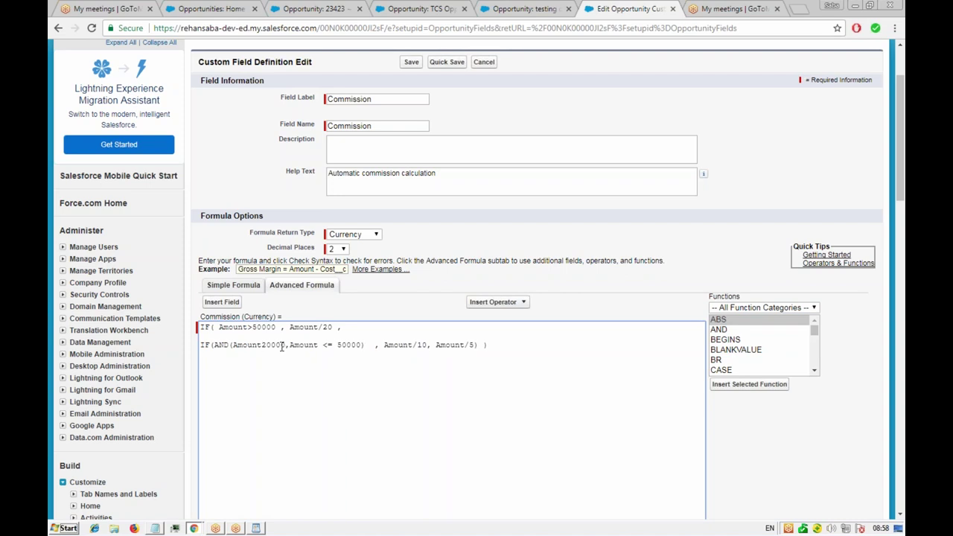
pyautogui.click(519, 302)
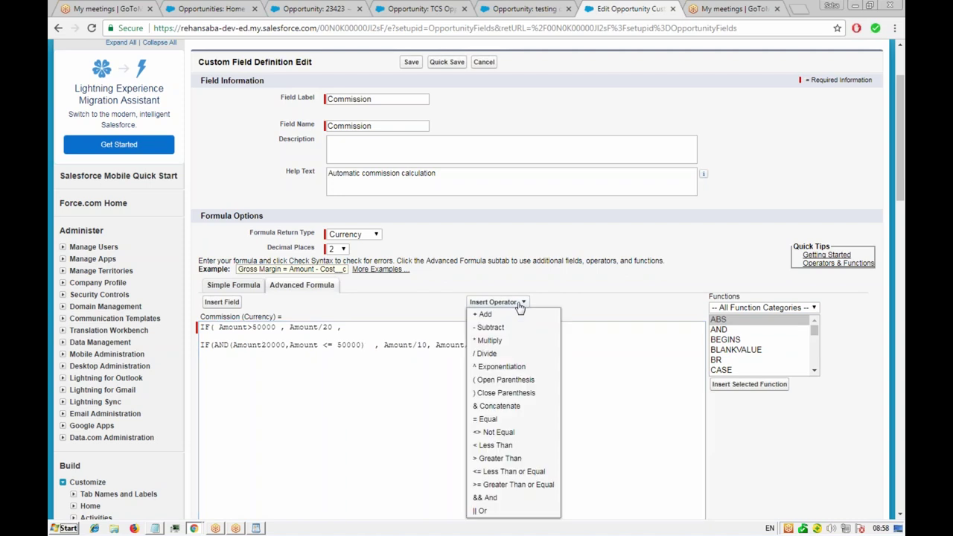
pyautogui.click(499, 485)
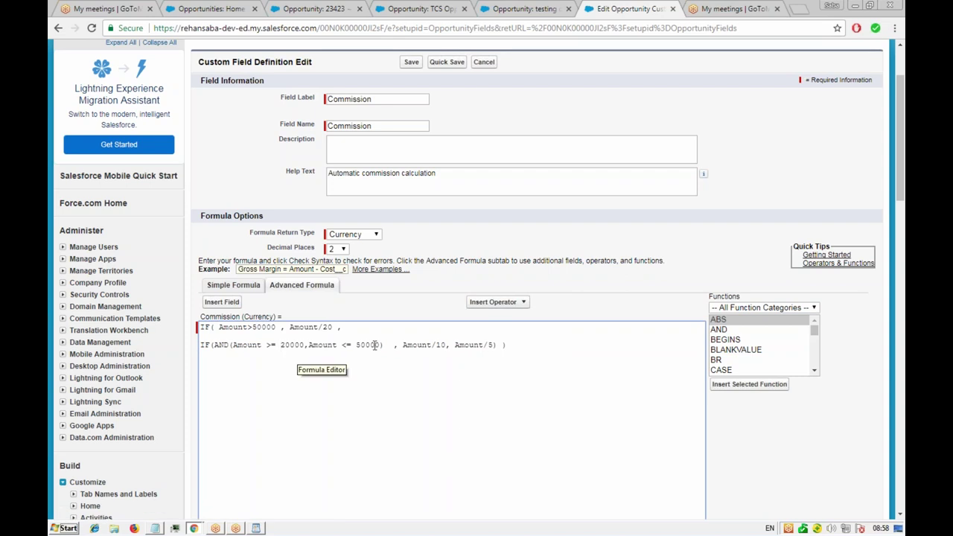
pyautogui.click(281, 345)
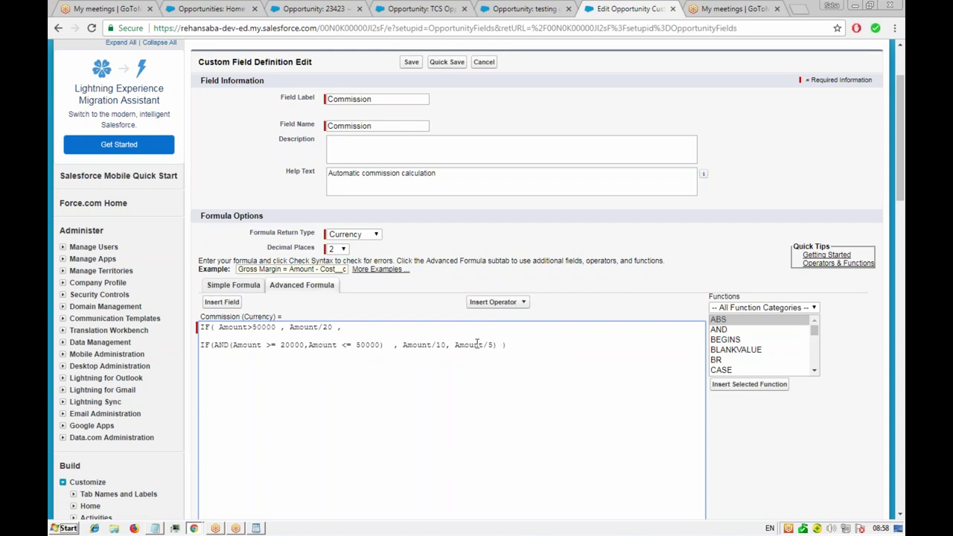
pyautogui.click(444, 63)
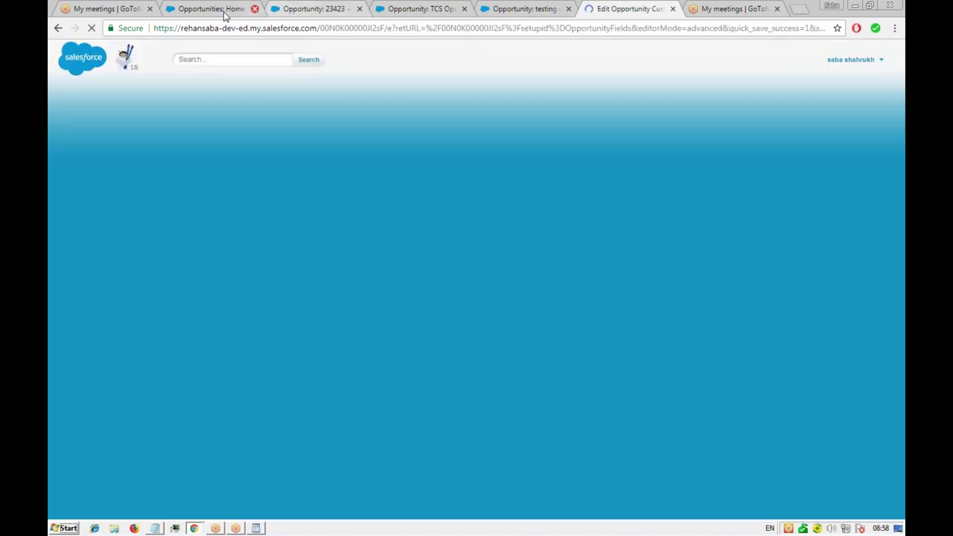
# - Reload opportunity 23423 to check its Commission, then set the Amount to 50,000.01 and save the record
pyautogui.click(225, 10)
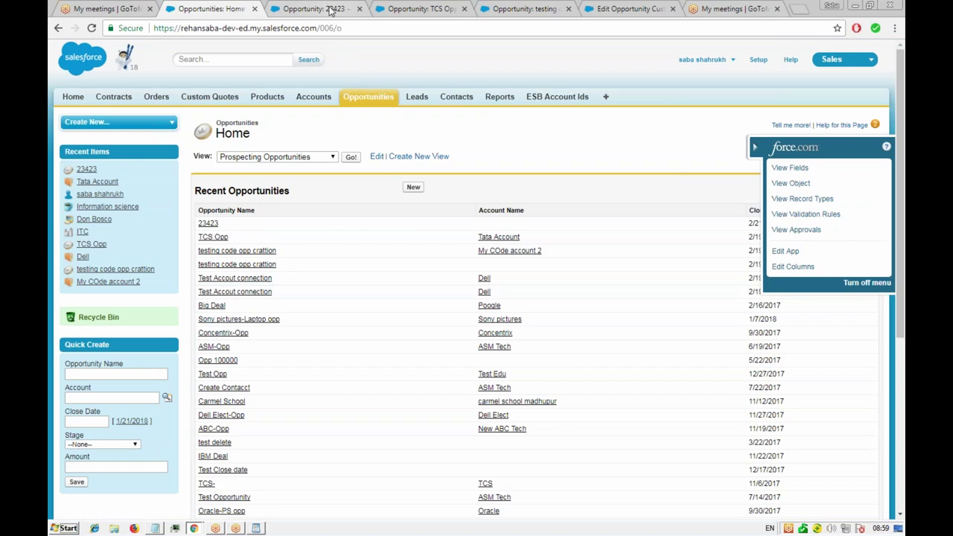
pyautogui.hotkey('ctrl', 'Tab')
pyautogui.press('F5')
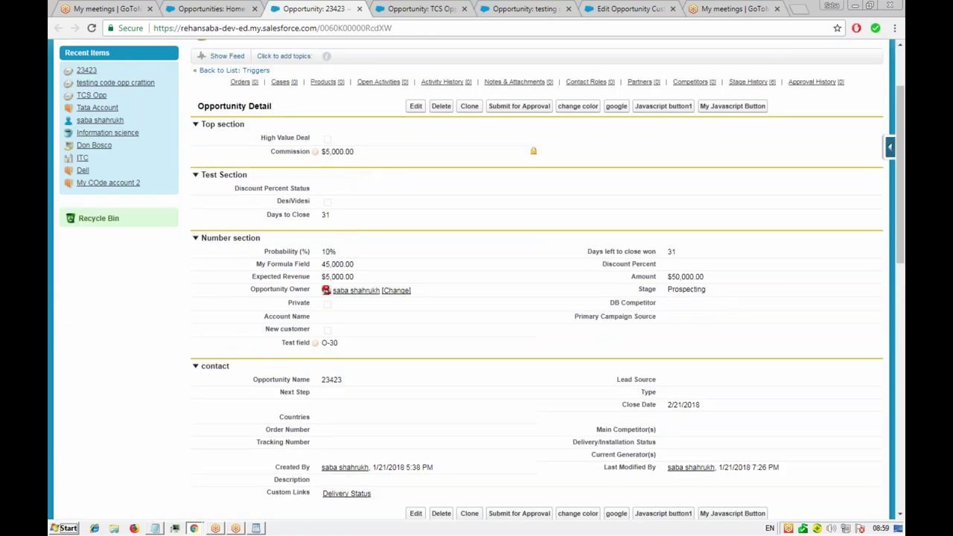
pyautogui.doubleClick(694, 276)
pyautogui.press('End')
pyautogui.write('1')
pyautogui.click(417, 107)
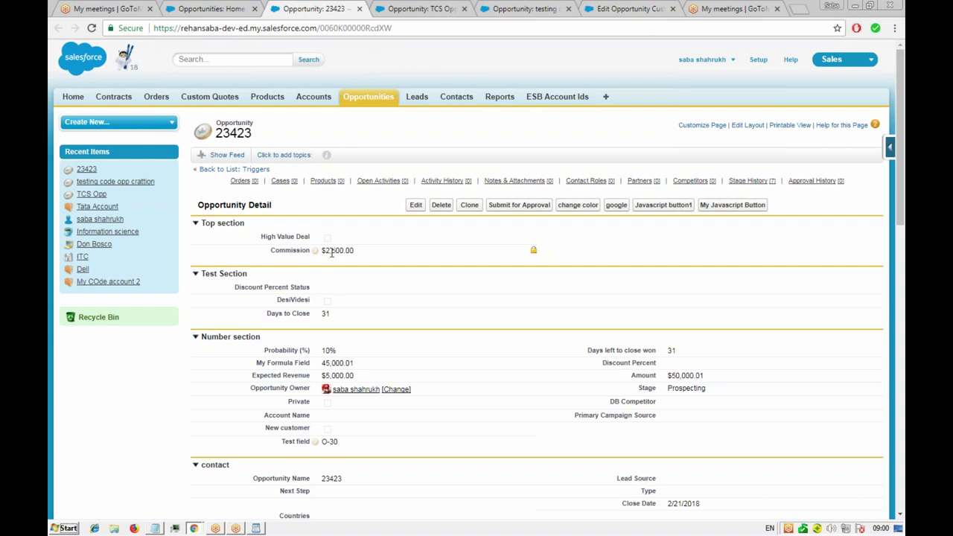
# - Review the Commission formula's conditions, then set opportunity 23423's Amount to 50,001 and save the record
pyautogui.click(627, 10)
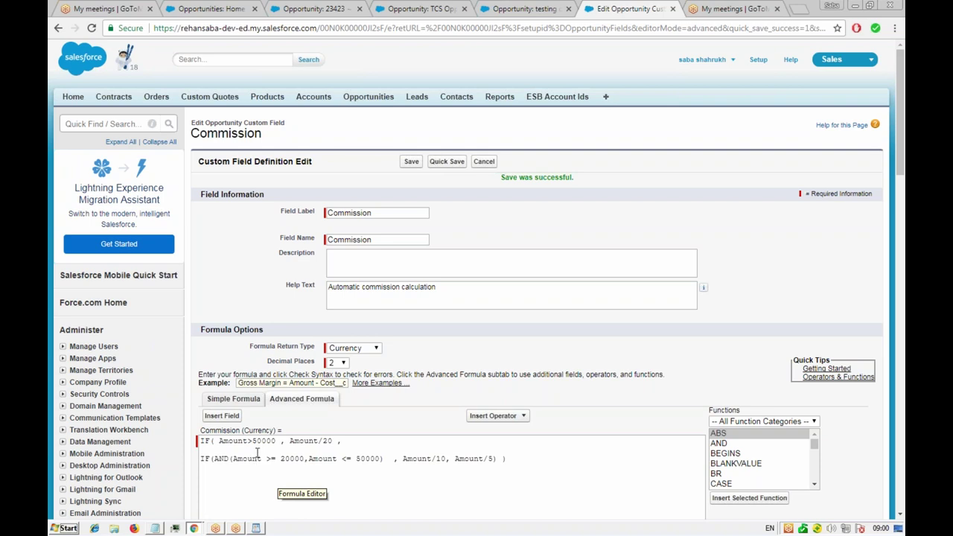
pyautogui.click(347, 461)
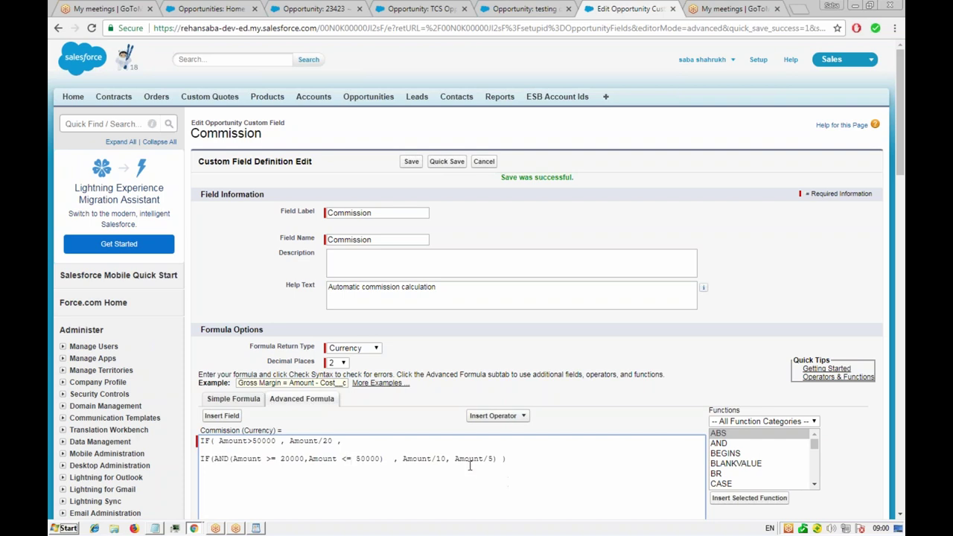
pyautogui.click(316, 10)
pyautogui.doubleClick(707, 377)
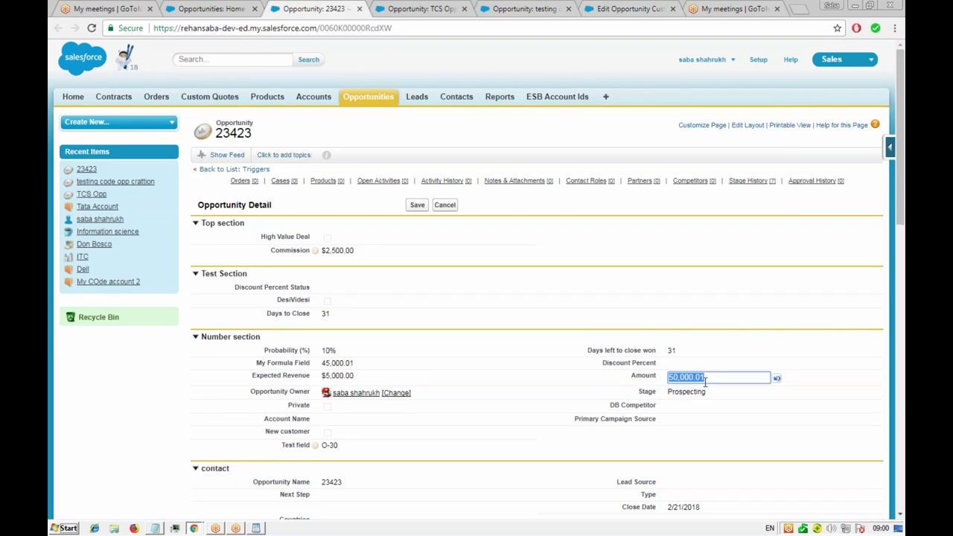
pyautogui.click(712, 377)
pyautogui.press('BackSpace')
pyautogui.press('BackSpace')
pyautogui.press('BackSpace')
pyautogui.write('1')
pyautogui.click(417, 205)
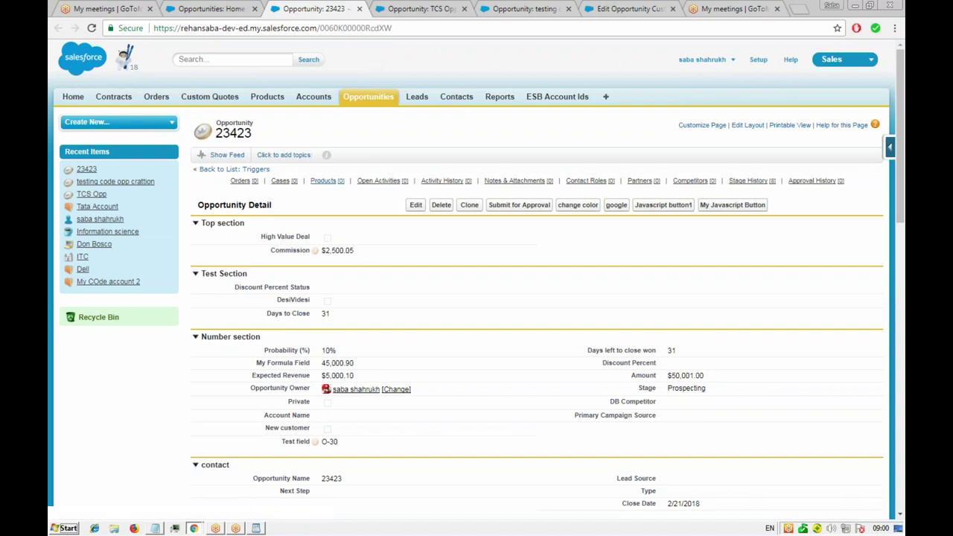
# - Test a high value by setting opportunity 23423's Amount to 100000 and saving the record
pyautogui.doubleClick(703, 376)
pyautogui.write('100000')
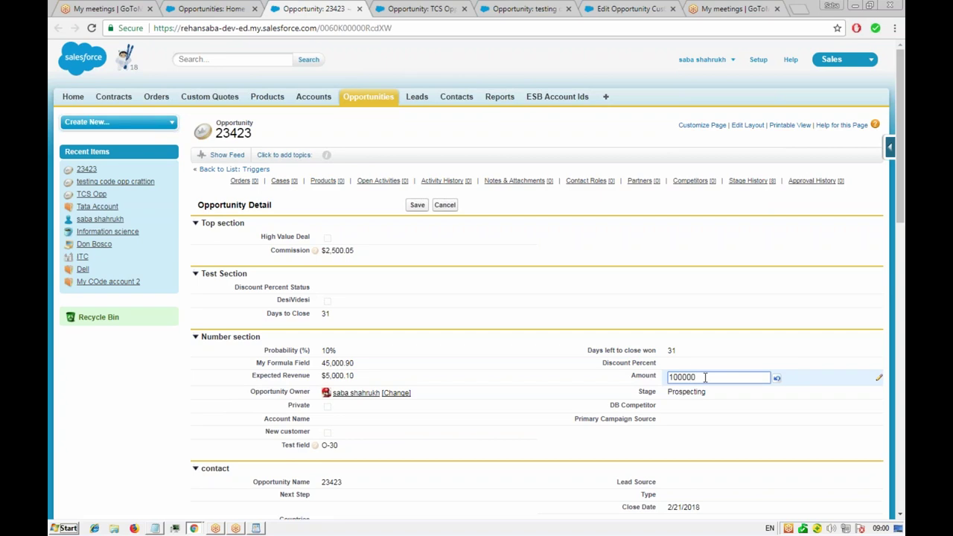
pyautogui.click(417, 205)
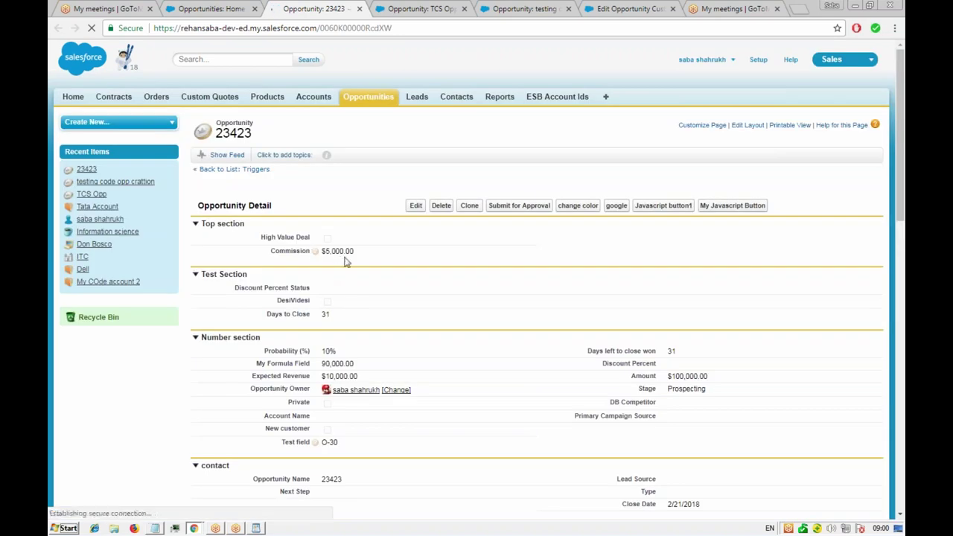
# - Quick-save the Commission field again and compare its formula with opportunity 23423's Amount and Commission
pyautogui.click(615, 11)
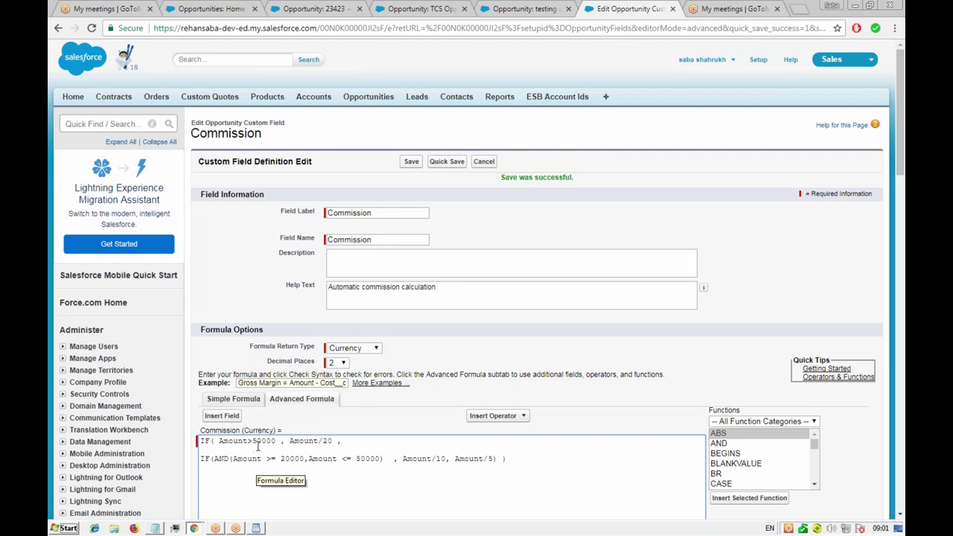
pyautogui.click(447, 162)
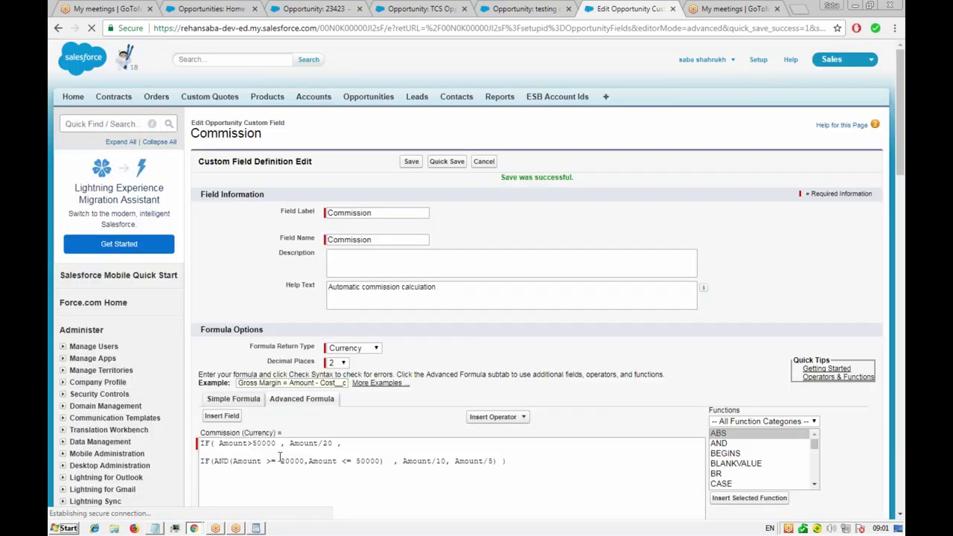
pyautogui.click(247, 441)
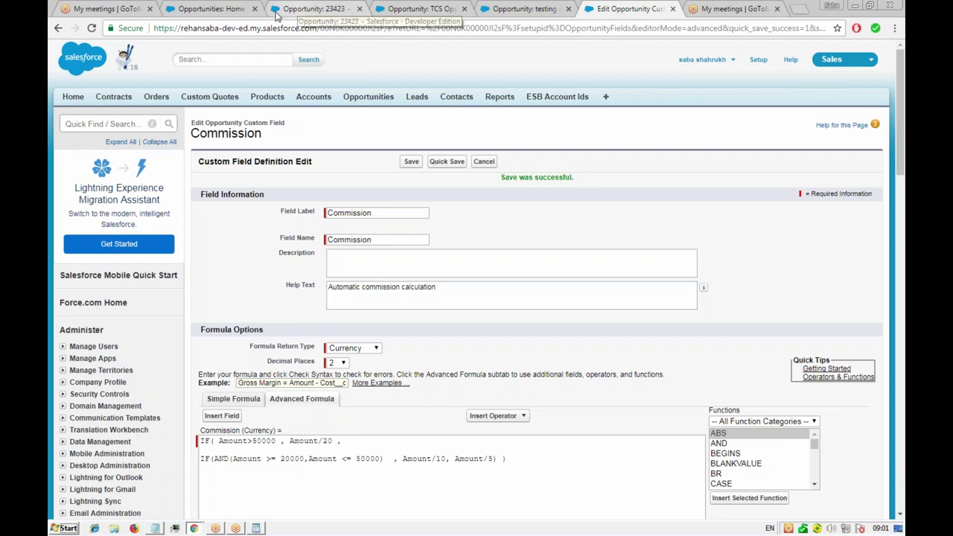
pyautogui.click(306, 8)
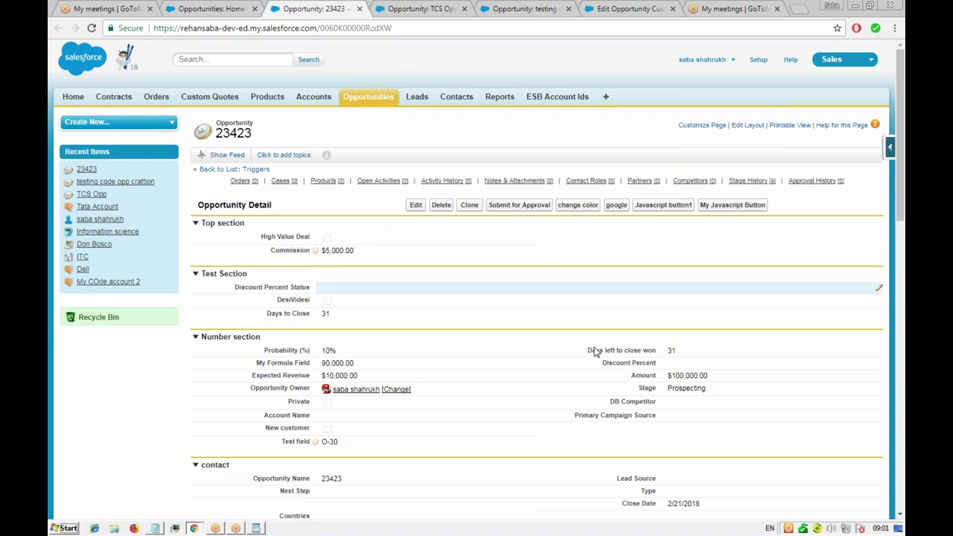
# - Change the first IF condition of the Commission formula to Amount<20000
pyautogui.click(600, 14)
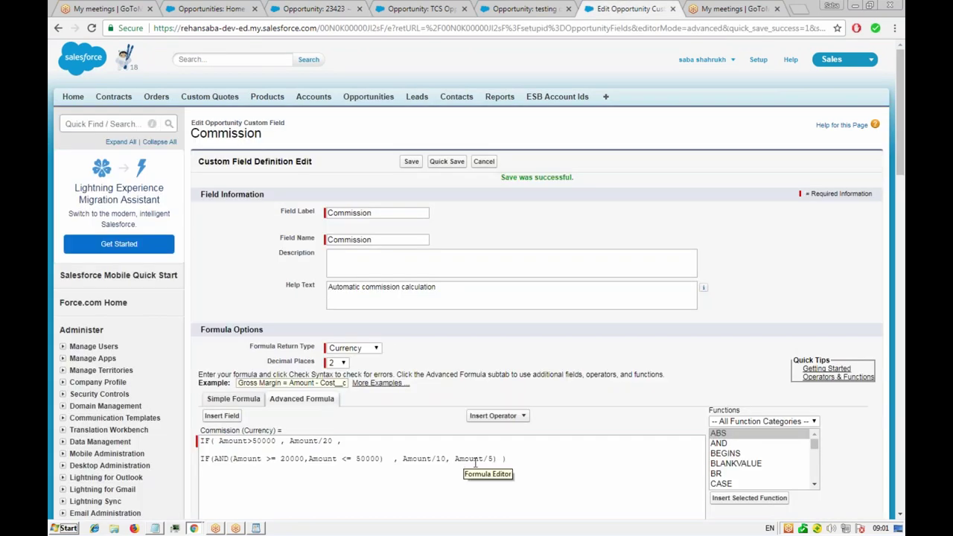
pyautogui.click(252, 441)
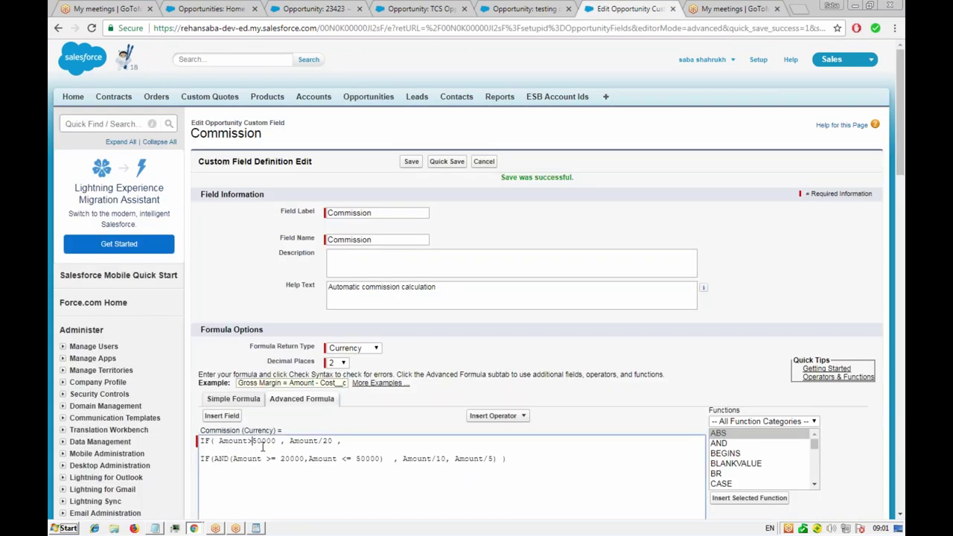
pyautogui.press('BackSpace')
pyautogui.write('<')
pyautogui.press('Delete')
pyautogui.write('2')
# - Swap the outer tier rates in the formula, using Amount/5 for the first IF result and Amount/20 for the final one
pyautogui.click(332, 441)
pyautogui.press('BackSpace')
pyautogui.press('BackSpace')
pyautogui.write('5')
pyautogui.press('BackSpace')
pyautogui.write('20')
# - Quick-save the rewritten Commission formula and recheck the Commission on opportunity 23423
pyautogui.click(447, 162)
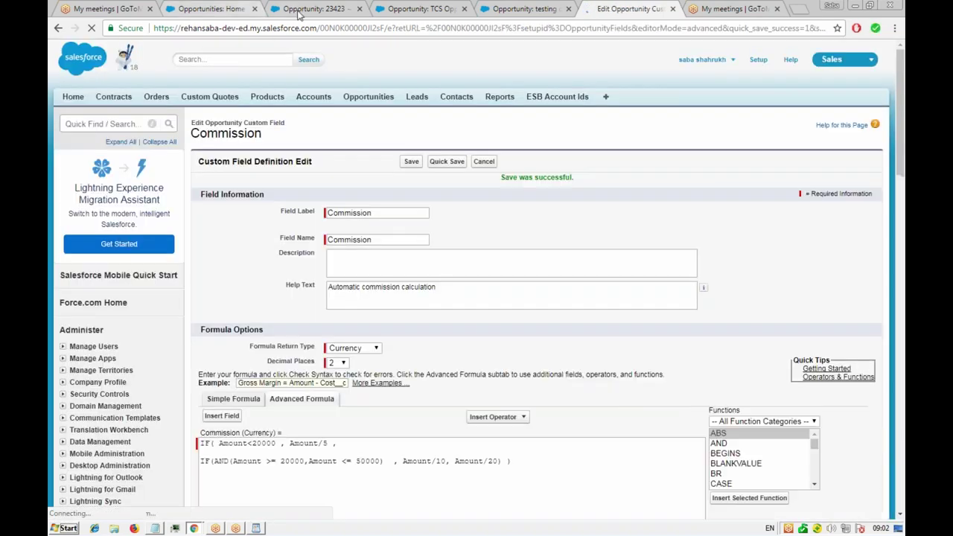
pyautogui.click(298, 11)
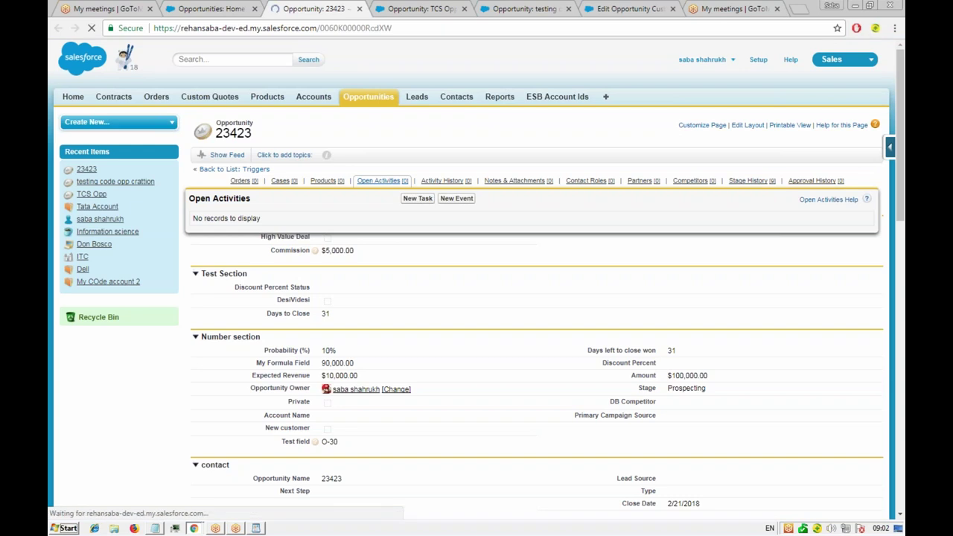
pyautogui.scroll(-2, 393, 315)
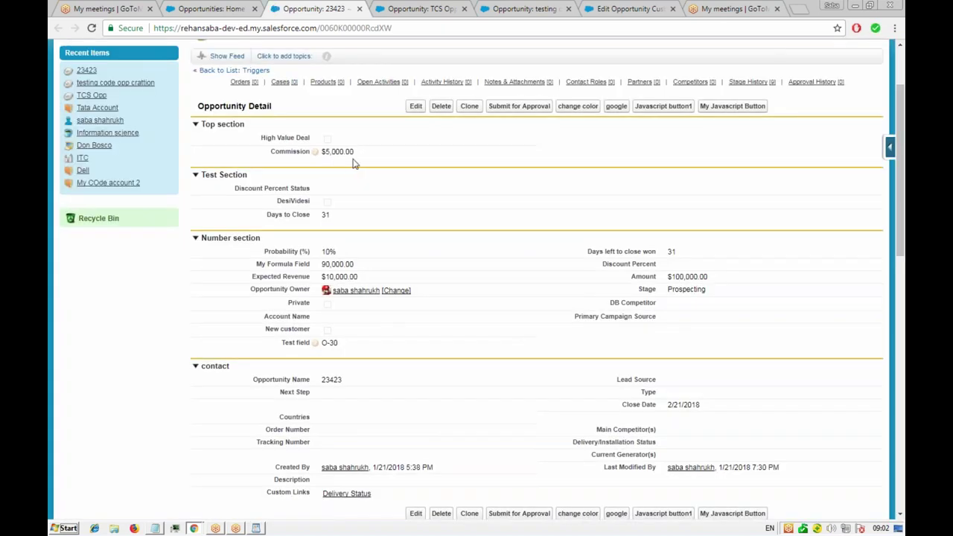
# - Change the upper bound in the Commission formula's AND condition to Amount < 50000
pyautogui.press('F5')
pyautogui.click(625, 9)
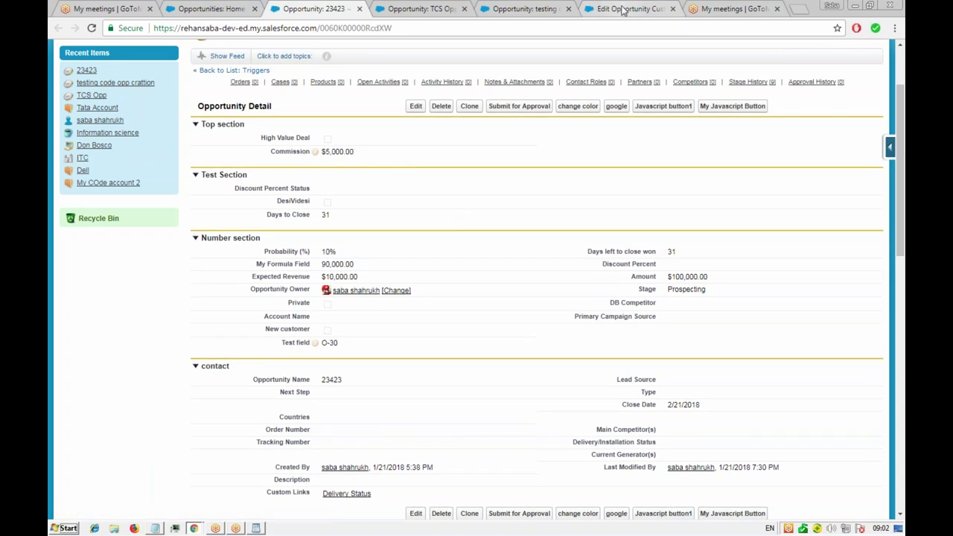
pyautogui.click(271, 459)
pyautogui.press('Delete')
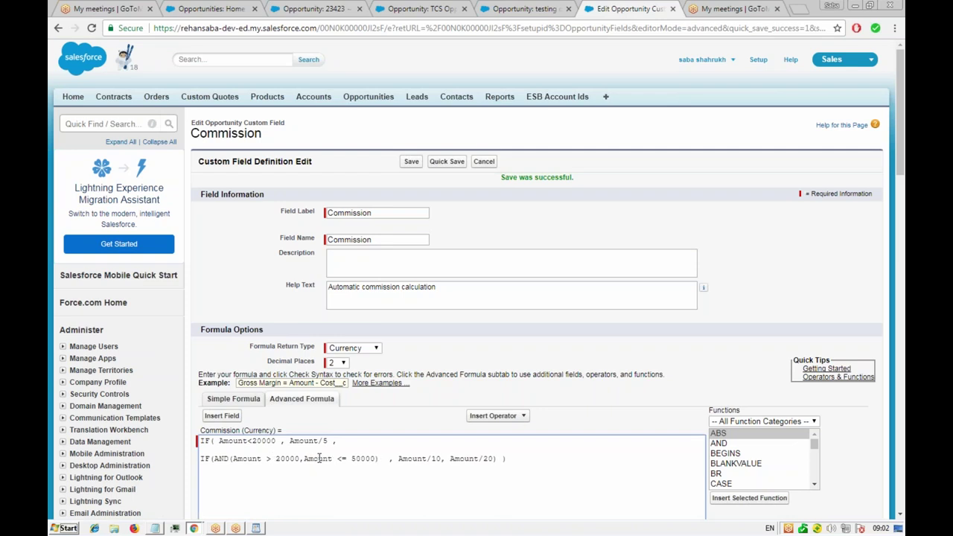
pyautogui.press('Delete')
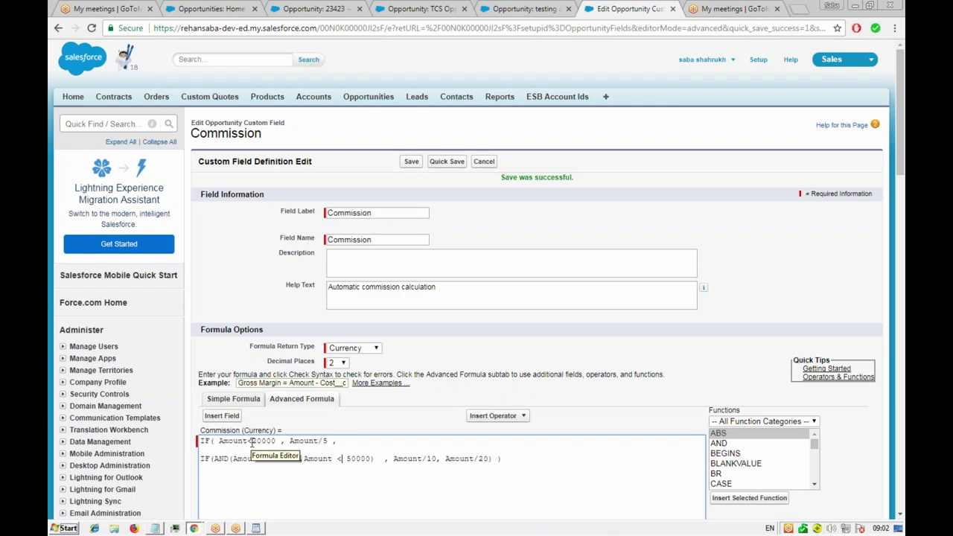
pyautogui.click(301, 460)
pyautogui.press('BackSpace')
pyautogui.write(',')
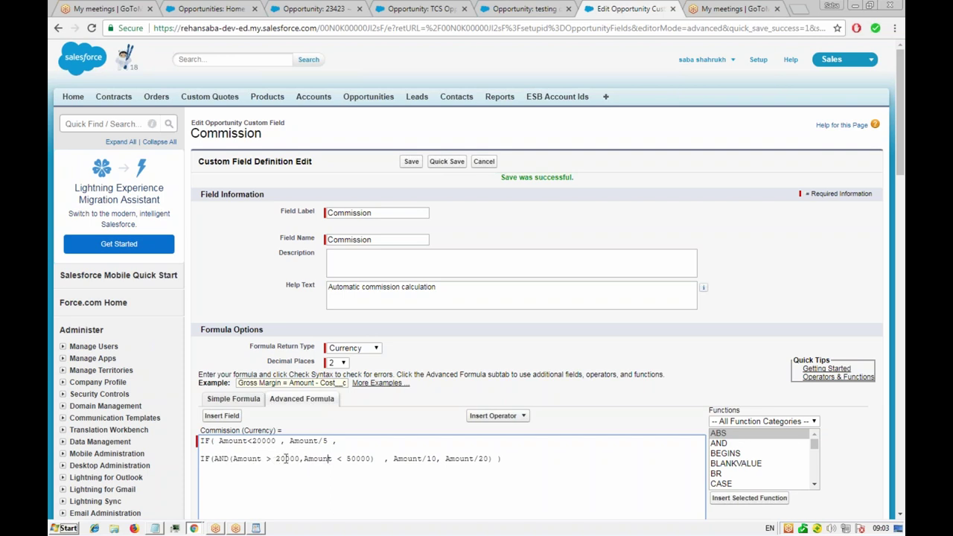
# - Make both bounds of the AND condition inclusive, using Amount >= 20000 and Amount <= 50000
pyautogui.click(331, 460)
pyautogui.write('=')
pyautogui.press('Left')
pyautogui.press('Left')
pyautogui.press('Left')
pyautogui.press('Left')
pyautogui.press('Left')
pyautogui.press('Left')
pyautogui.press('Left')
pyautogui.press('Left')
pyautogui.press('Left')
pyautogui.press('Left')
pyautogui.press('Left')
pyautogui.press('Left')
pyautogui.press('Left')
pyautogui.press('Left')
pyautogui.press('Left')
pyautogui.press('Left')
pyautogui.write('=')
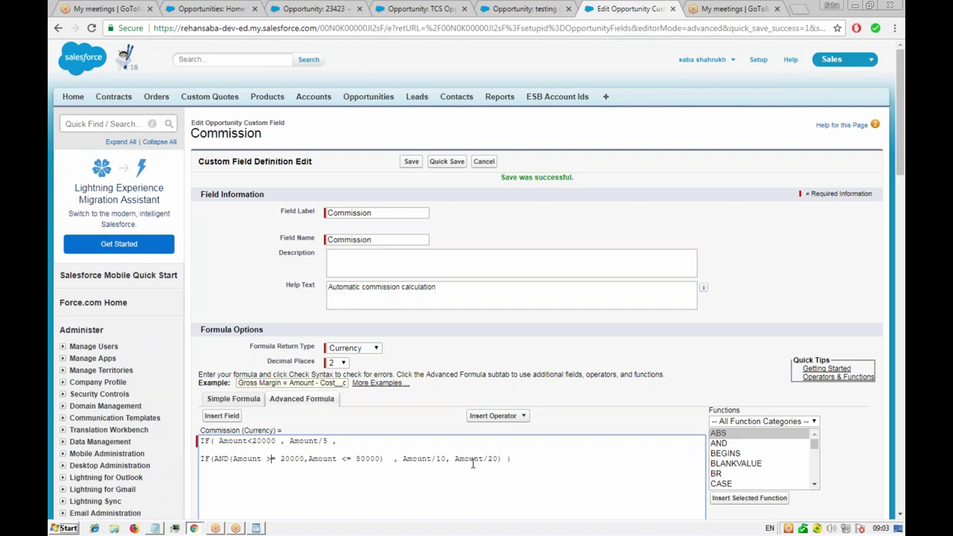
# - Put a nested IF(Amount>50000, in front of the final Amount/20 result and check the formula's syntax
pyautogui.click(452, 460)
pyautogui.write('IF(AM')
pyautogui.press('BackSpace')
pyautogui.press('BackSpace')
pyautogui.write('Amount')
pyautogui.press('BackSpace')
pyautogui.write('>50000,')
pyautogui.scroll(-2, 609, 432)
pyautogui.scroll(-2, 310, 447)
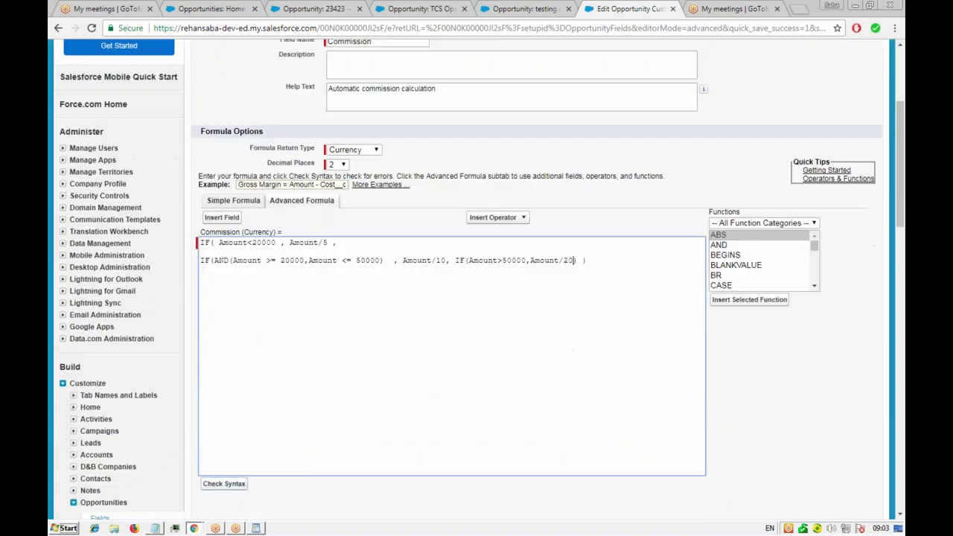
pyautogui.click(223, 483)
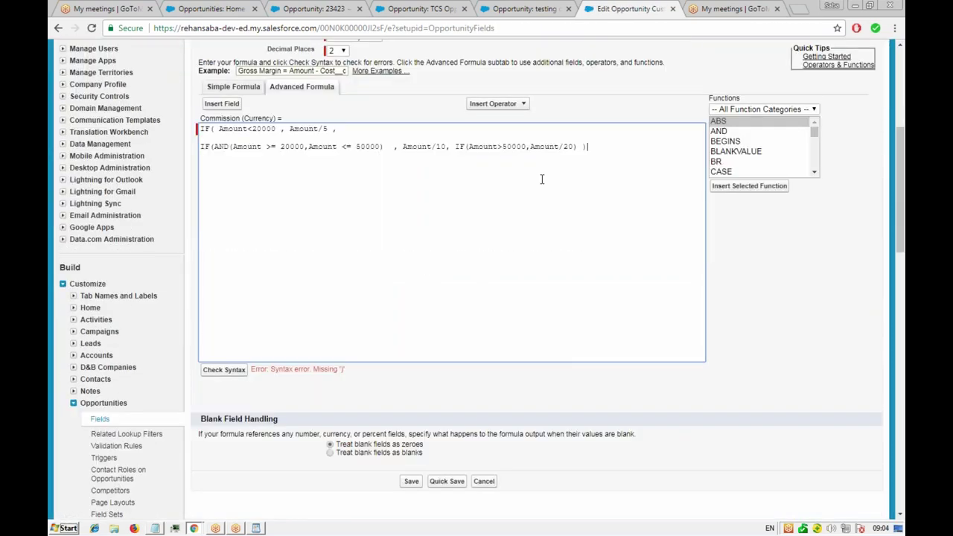
# - Add the missing closing parenthesis for the nested IF after Amount/20 and recheck the syntax
pyautogui.click(589, 152)
pyautogui.write(')')
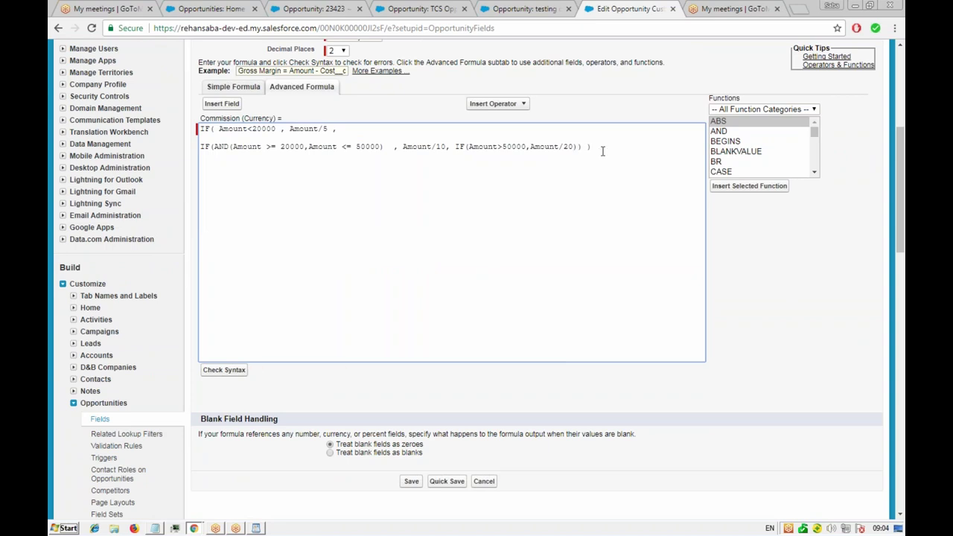
pyautogui.click(227, 370)
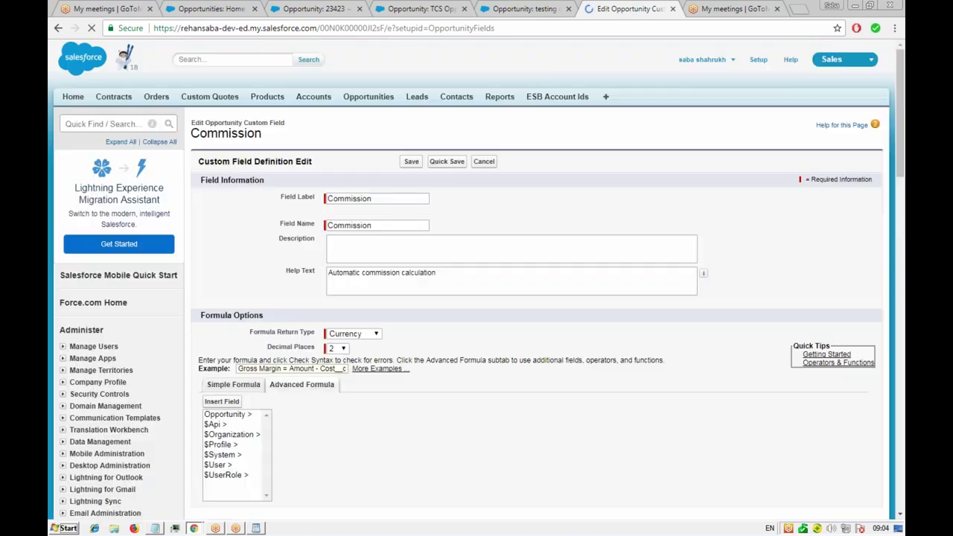
pyautogui.scroll(-4, 249, 365)
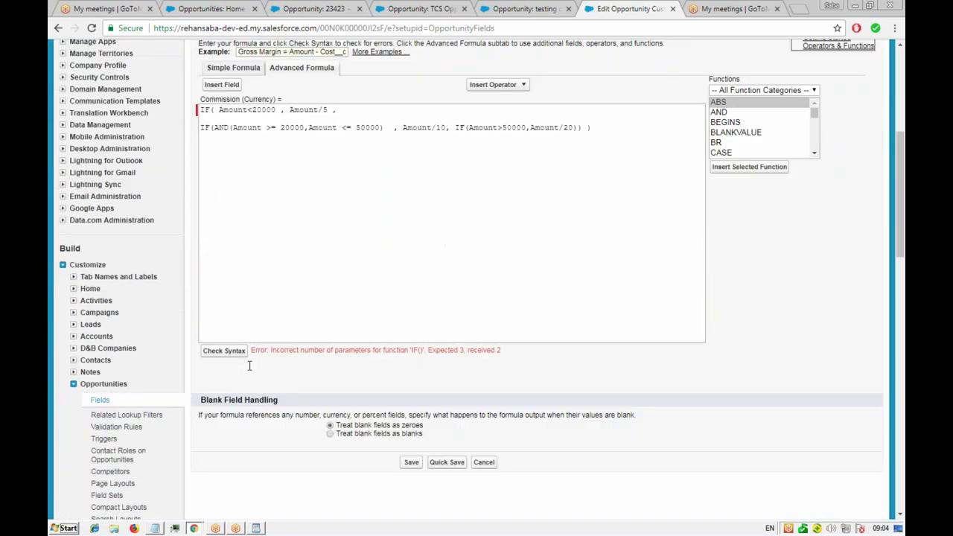
pyautogui.scroll(-1, 250, 365)
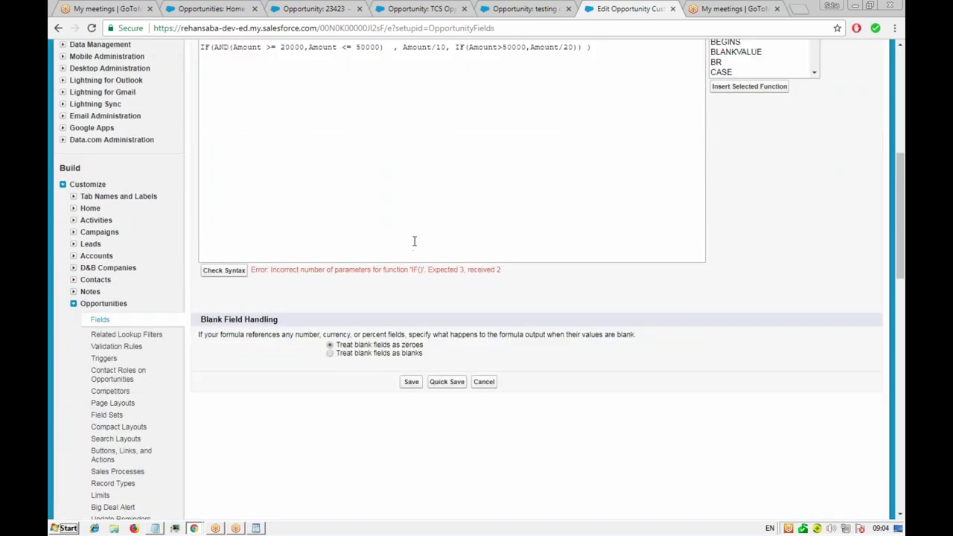
# - Add a comma after Amount/20 inside the innermost IF and check the syntax
pyautogui.scroll(3, 417, 239)
pyautogui.click(584, 246)
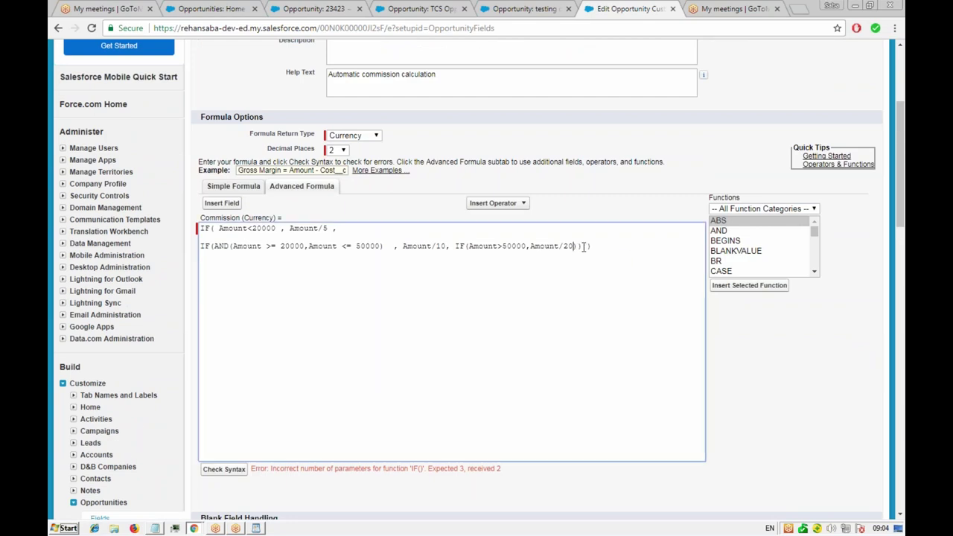
pyautogui.write(',')
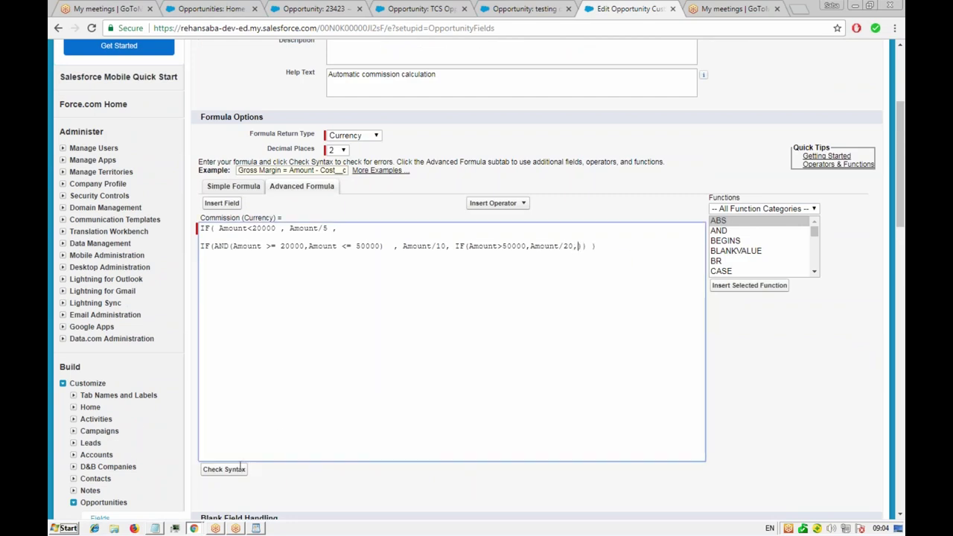
pyautogui.click(224, 469)
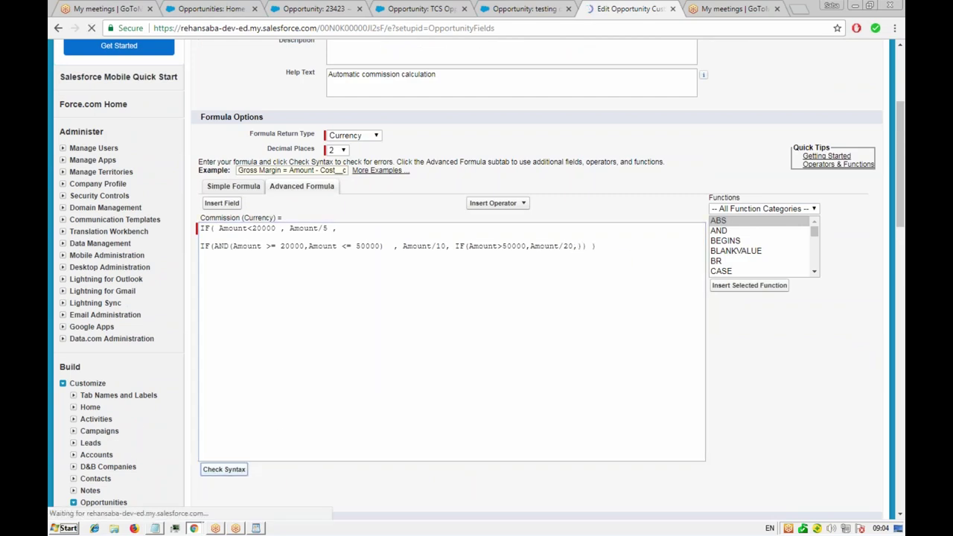
pyautogui.scroll(-4, 348, 357)
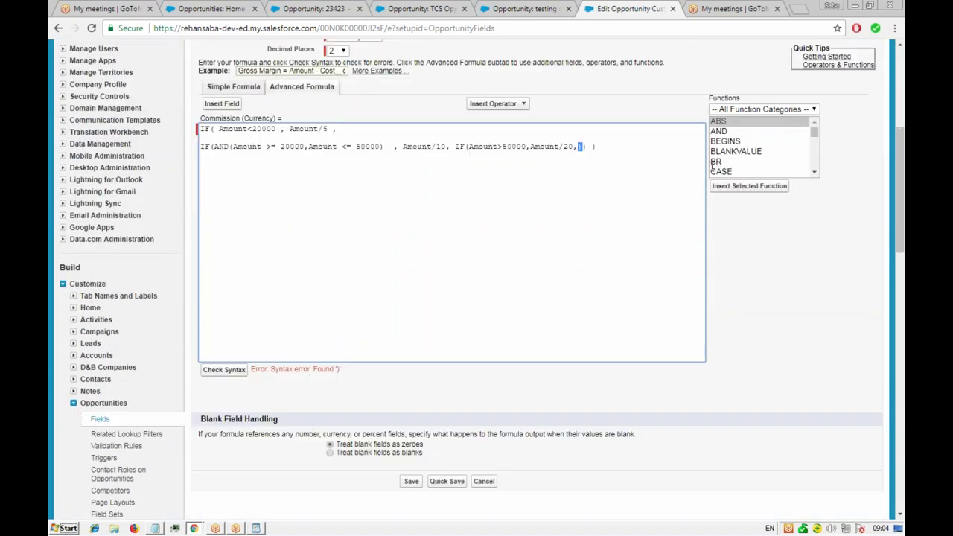
# - Supply 0 as the else result of the innermost IF and check the formula's syntax
pyautogui.click(583, 148)
pyautogui.click(452, 146)
pyautogui.click(224, 370)
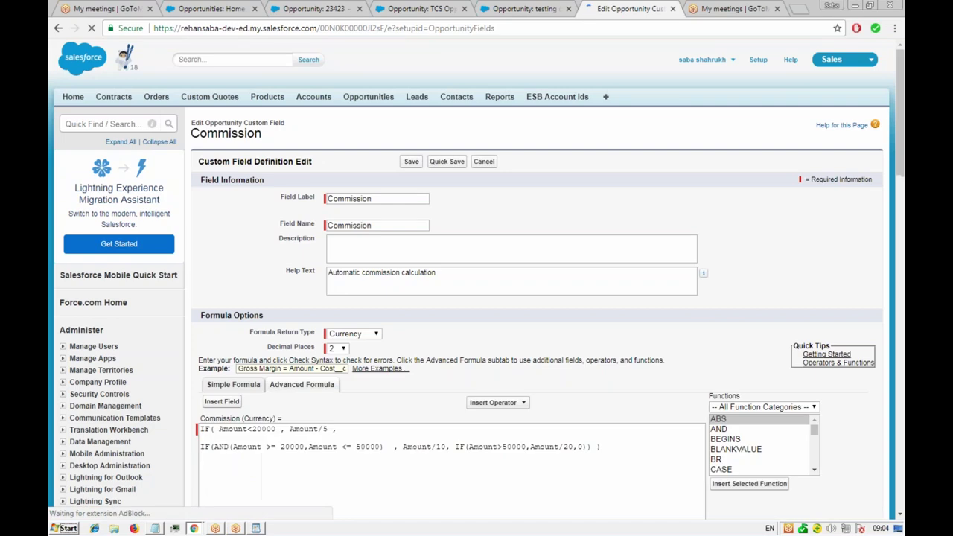
pyautogui.scroll(-5, 296, 304)
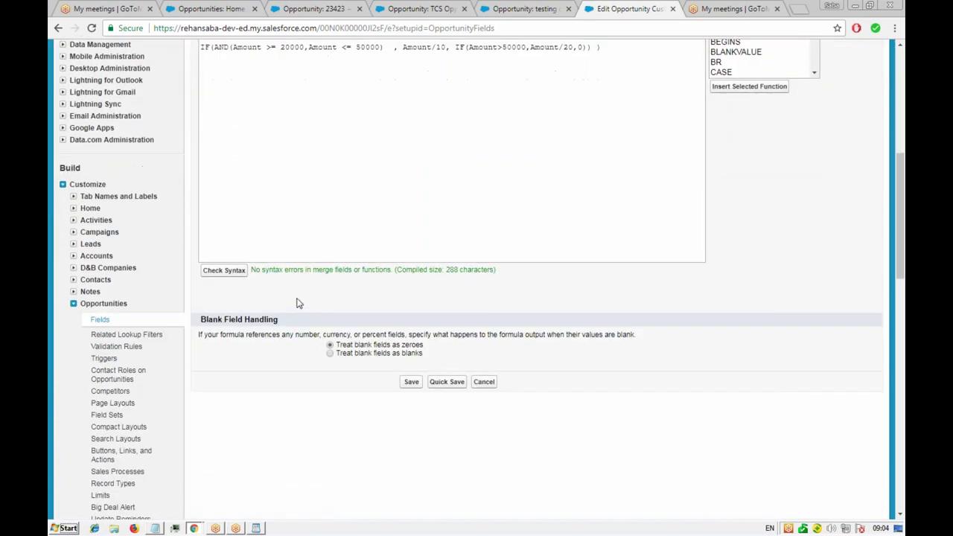
# - Quick-save the Commission field and reload opportunity 23423 to recheck its Commission
pyautogui.scroll(1, 296, 303)
pyautogui.scroll(4, 410, 264)
pyautogui.click(450, 161)
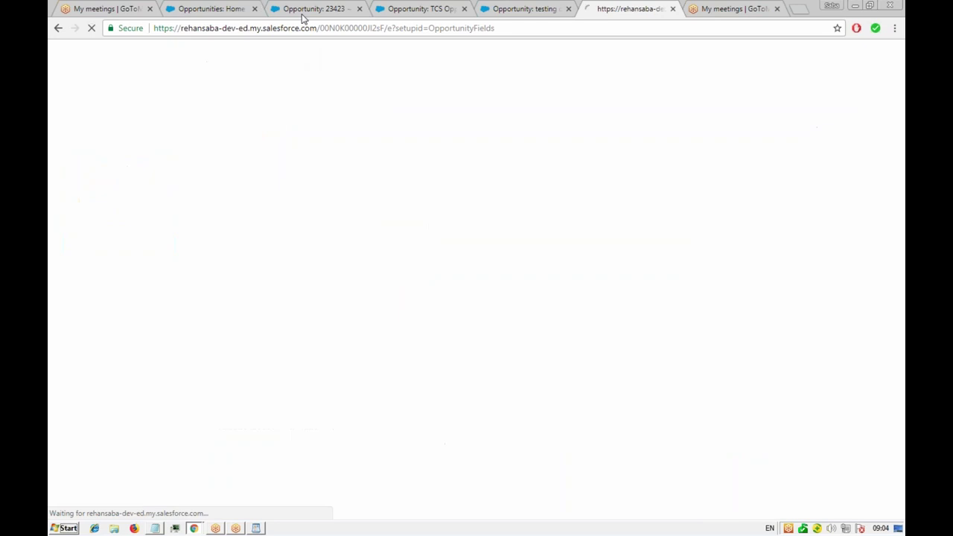
pyautogui.click(304, 12)
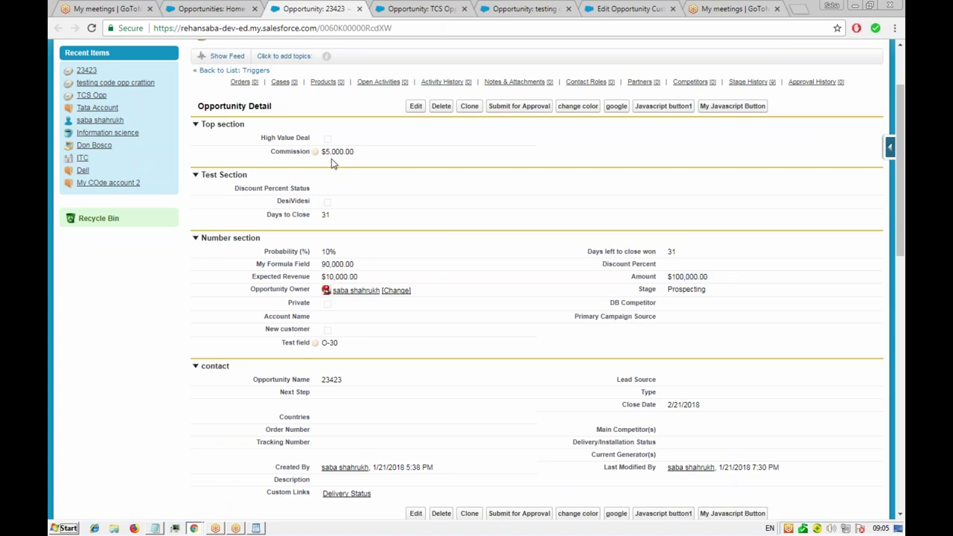
pyautogui.press('F5')
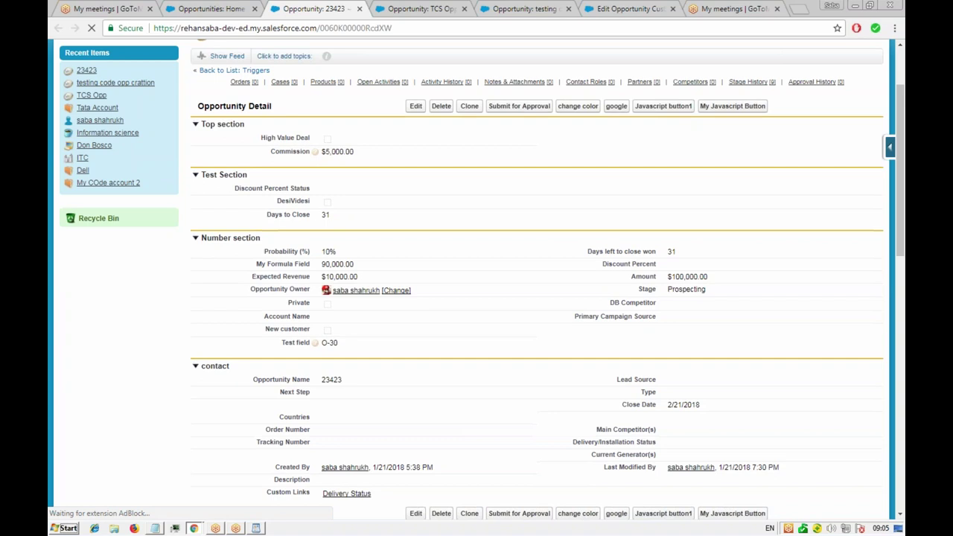
# - Review the saved Commission formula against the commission tier rules in the Notepad notes
pyautogui.click(629, 9)
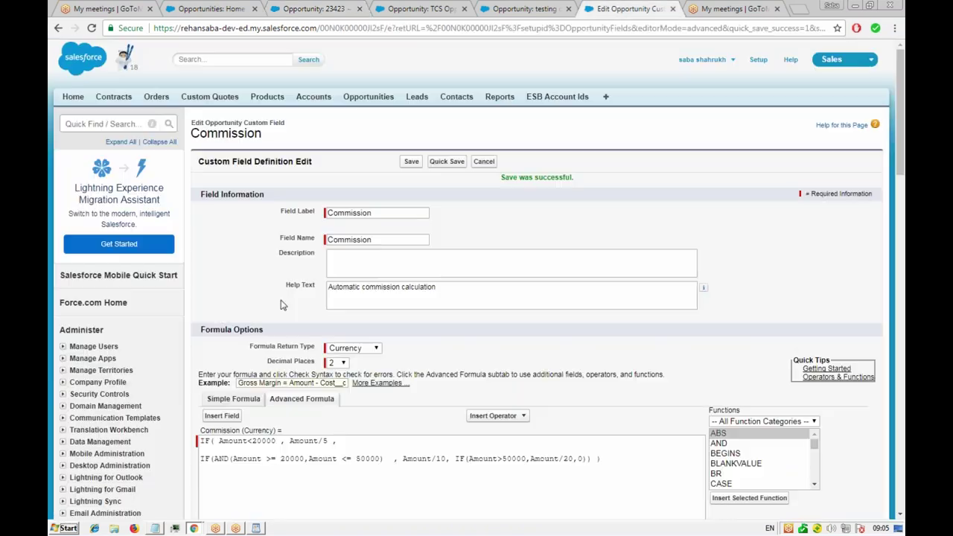
pyautogui.scroll(-2, 283, 305)
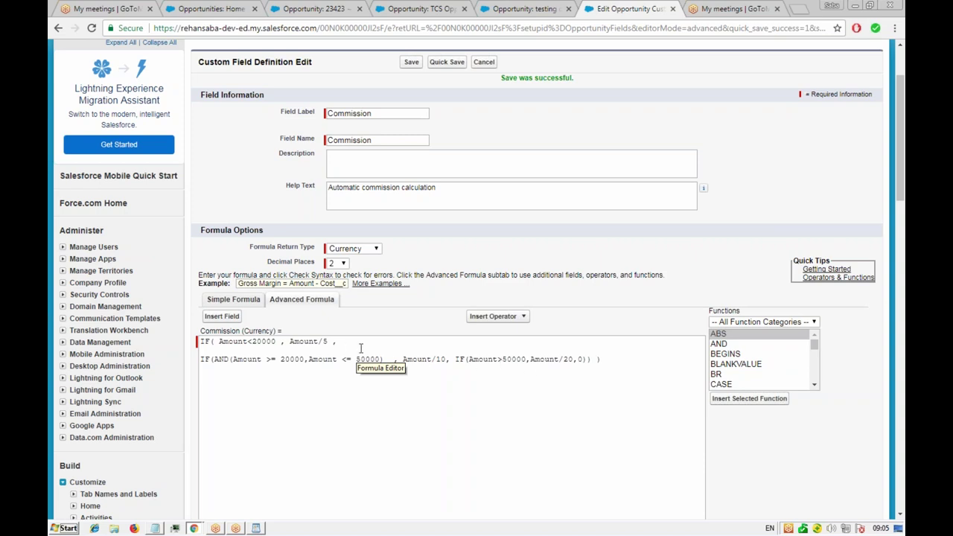
pyautogui.click(280, 354)
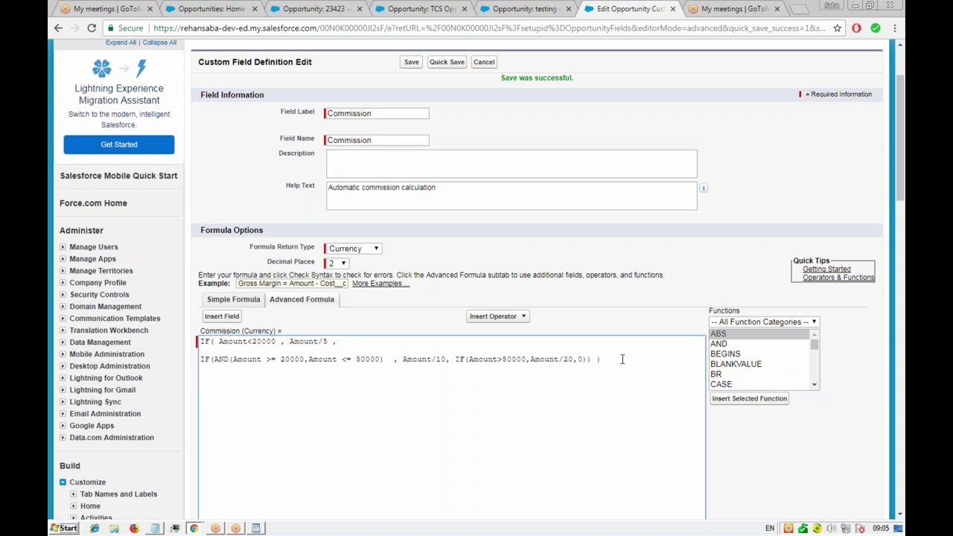
pyautogui.click(155, 530)
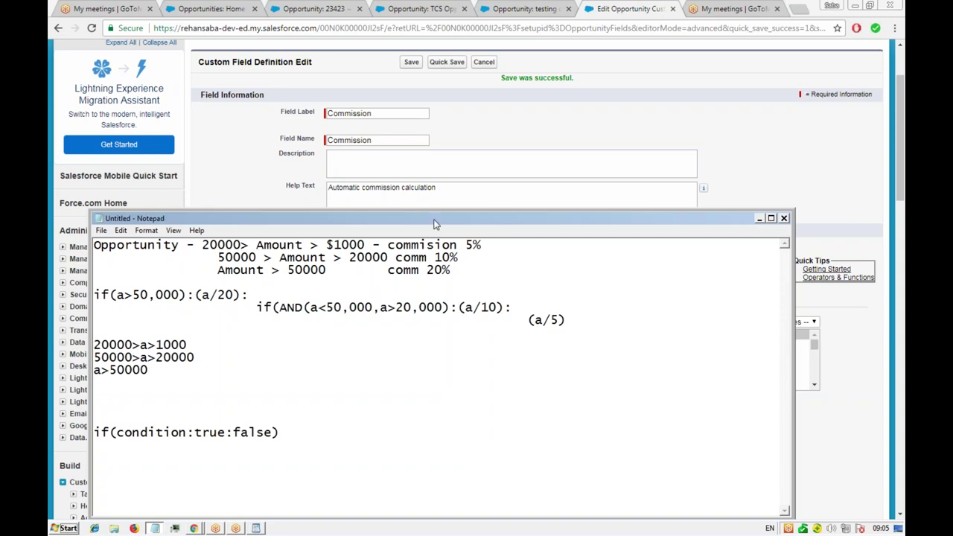
pyautogui.moveTo(433, 220); pyautogui.dragTo(489, 187)
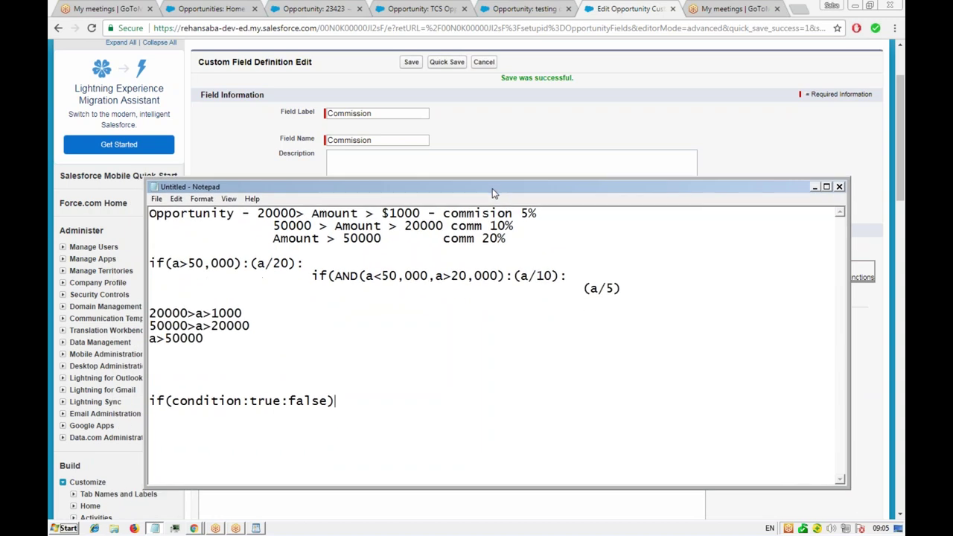
pyautogui.click(815, 188)
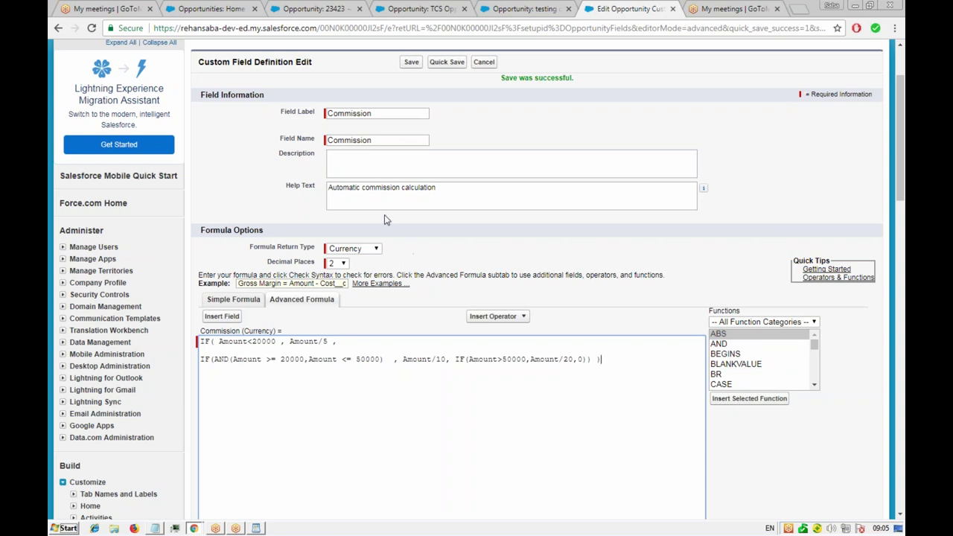
pyautogui.click(449, 190)
pyautogui.click(424, 159)
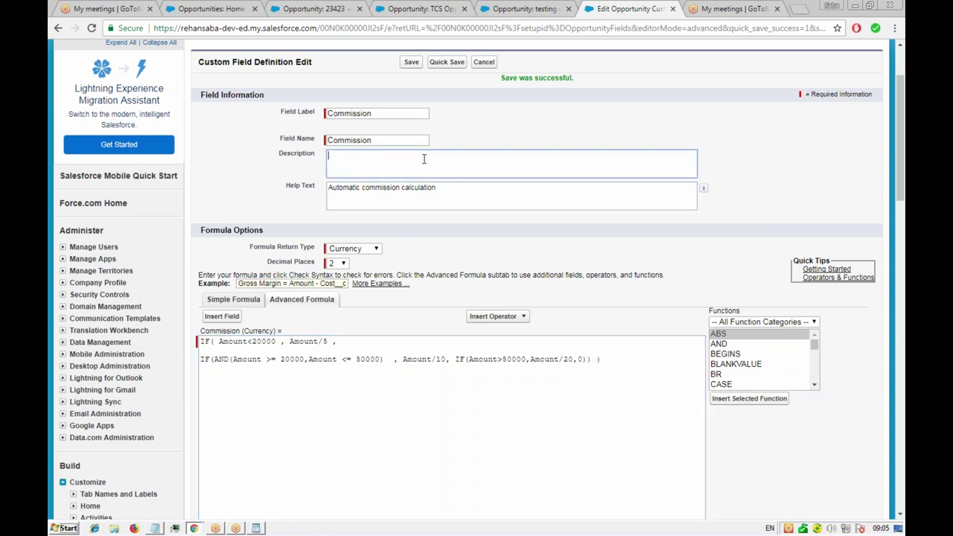
# - Read the descriptions of formula functions from AND through FIND, including CASE, DAY, DISTANCE and EXP
pyautogui.click(766, 323)
pyautogui.click(765, 327)
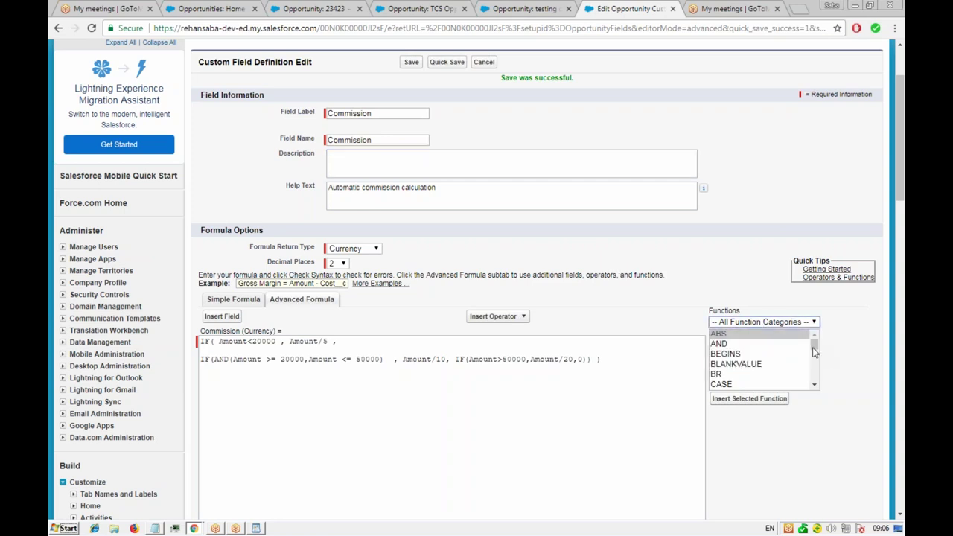
pyautogui.click(730, 344)
pyautogui.click(730, 354)
pyautogui.click(732, 364)
pyautogui.click(730, 375)
pyautogui.click(730, 385)
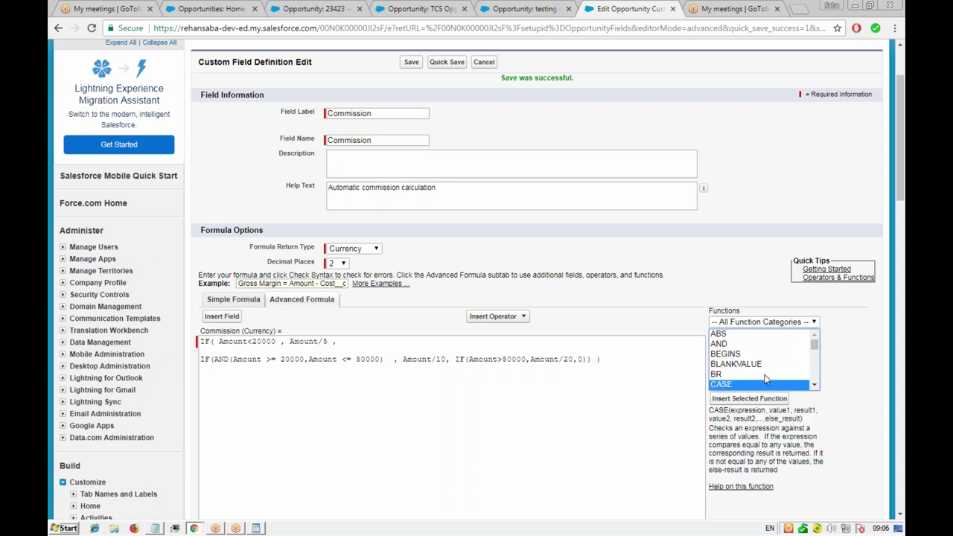
pyautogui.scroll(-4, 730, 384)
pyautogui.click(728, 358)
pyautogui.click(730, 366)
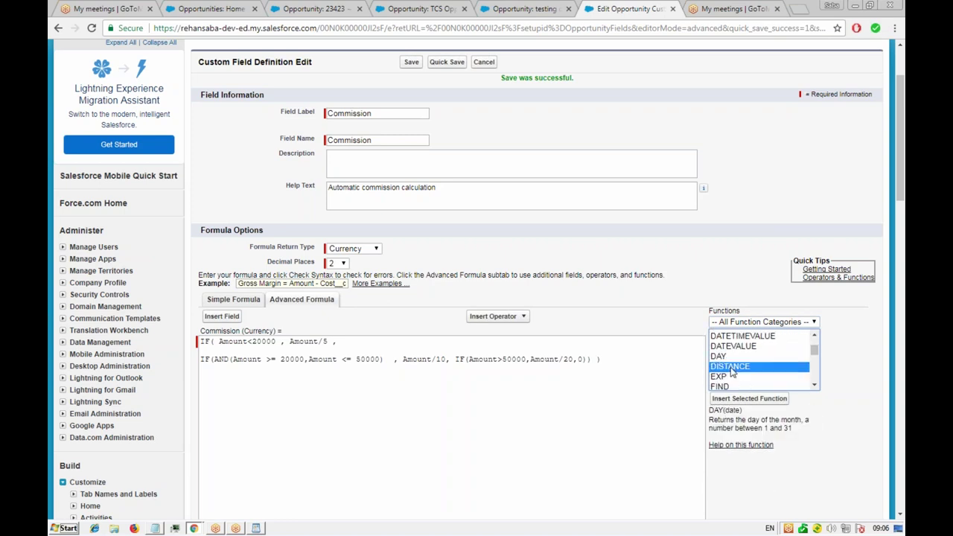
pyautogui.click(723, 377)
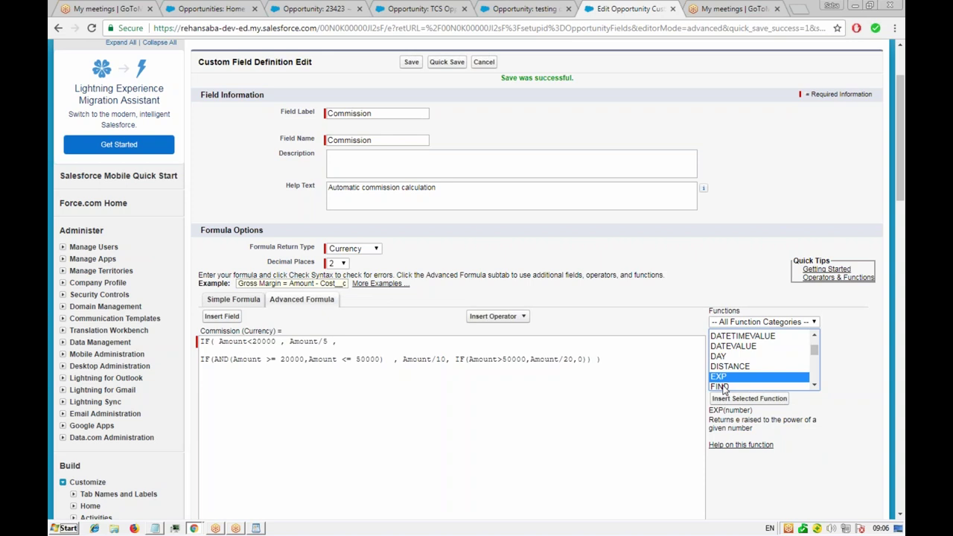
pyautogui.click(722, 386)
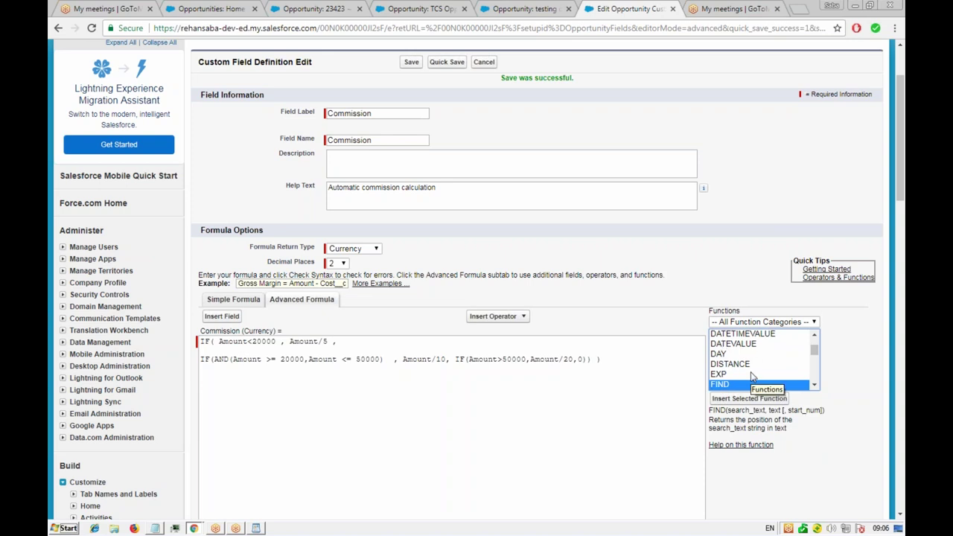
# - Read the descriptions of more formula functions, including DATEVALUE, IMAGE and HYPERLINK
pyautogui.click(738, 346)
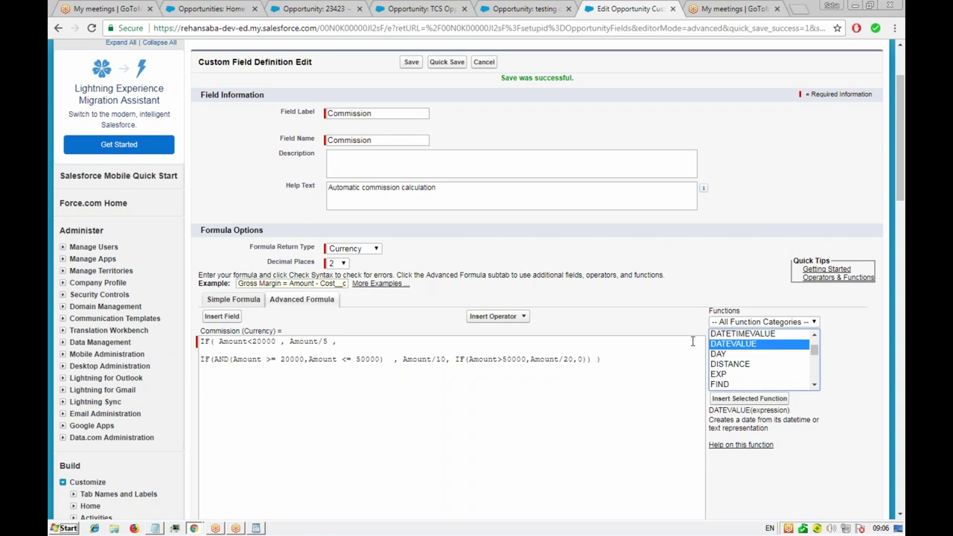
pyautogui.click(736, 355)
pyautogui.click(731, 365)
pyautogui.click(727, 375)
pyautogui.click(728, 383)
pyautogui.scroll(-4, 733, 370)
pyautogui.click(732, 367)
pyautogui.click(731, 357)
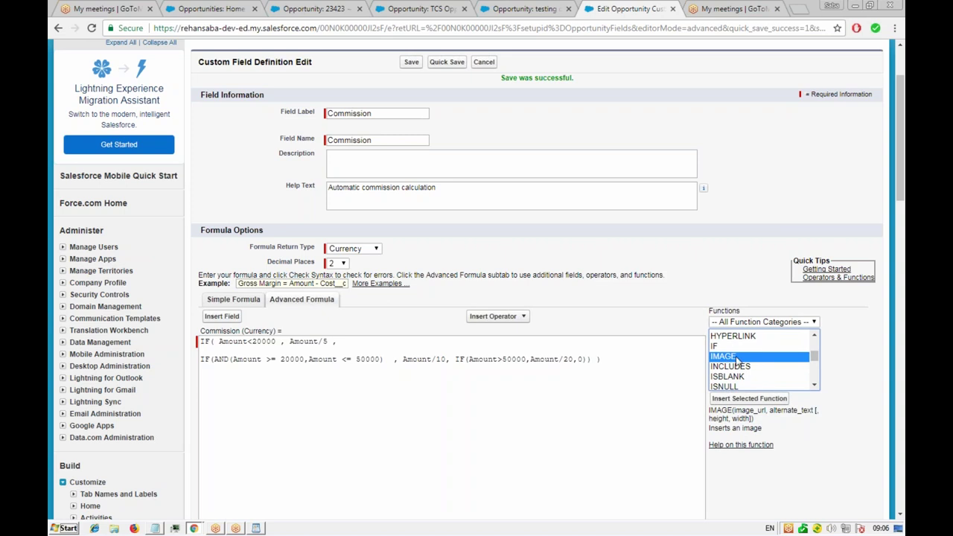
pyautogui.click(742, 338)
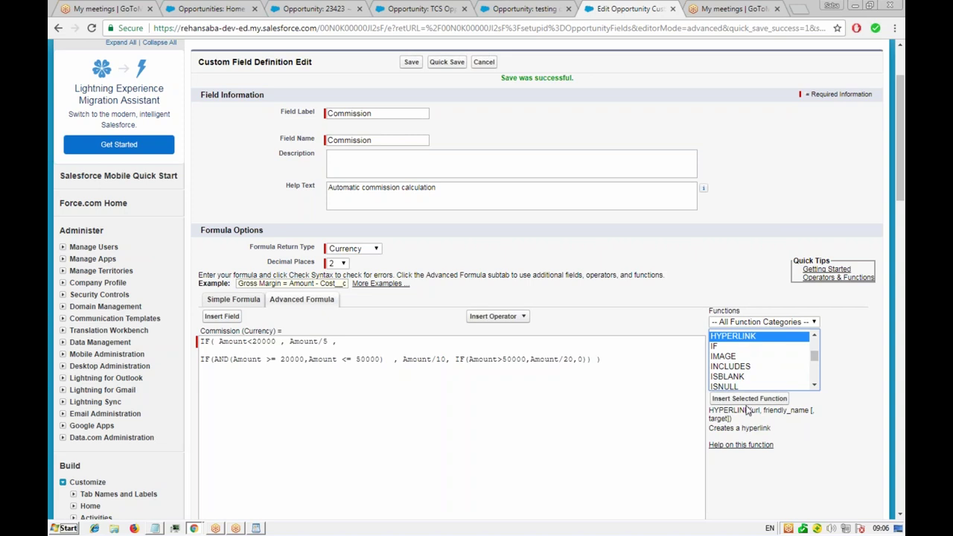
# - Examine the descriptions of further formula functions, from INCLUDES through LOWER, MAX, MID, TIMEVALUE and TODAY
pyautogui.click(733, 367)
pyautogui.click(736, 385)
pyautogui.scroll(-3, 737, 372)
pyautogui.click(735, 358)
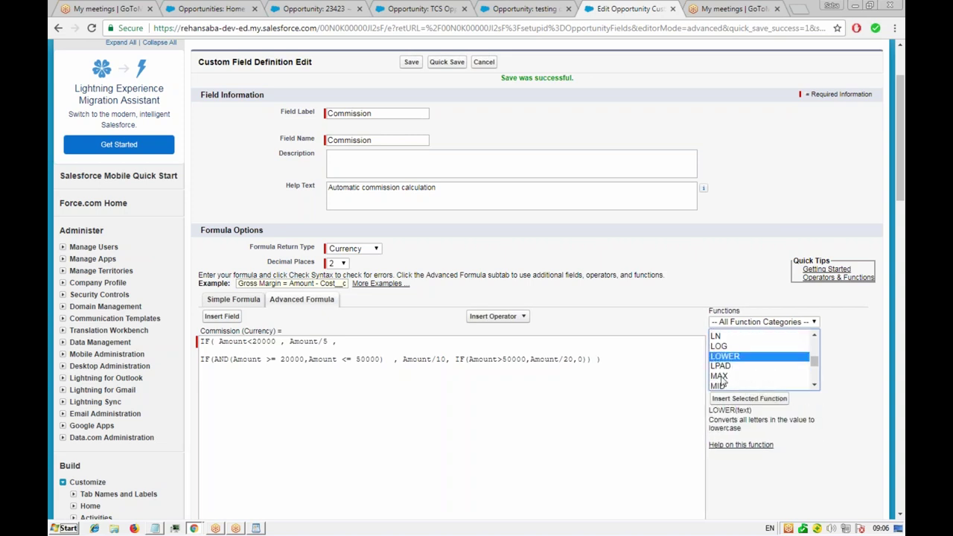
pyautogui.click(721, 379)
pyautogui.click(718, 386)
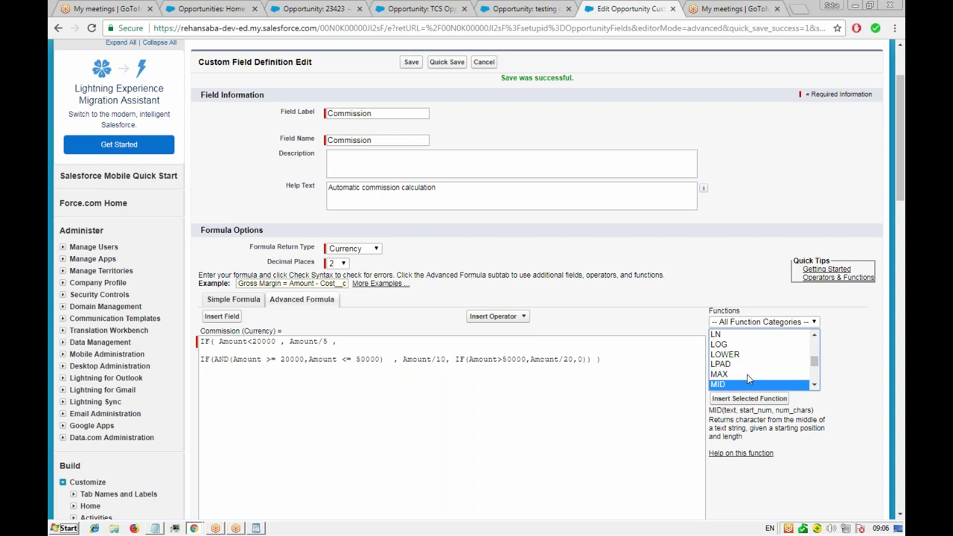
pyautogui.scroll(-2, 742, 370)
pyautogui.scroll(-3, 742, 370)
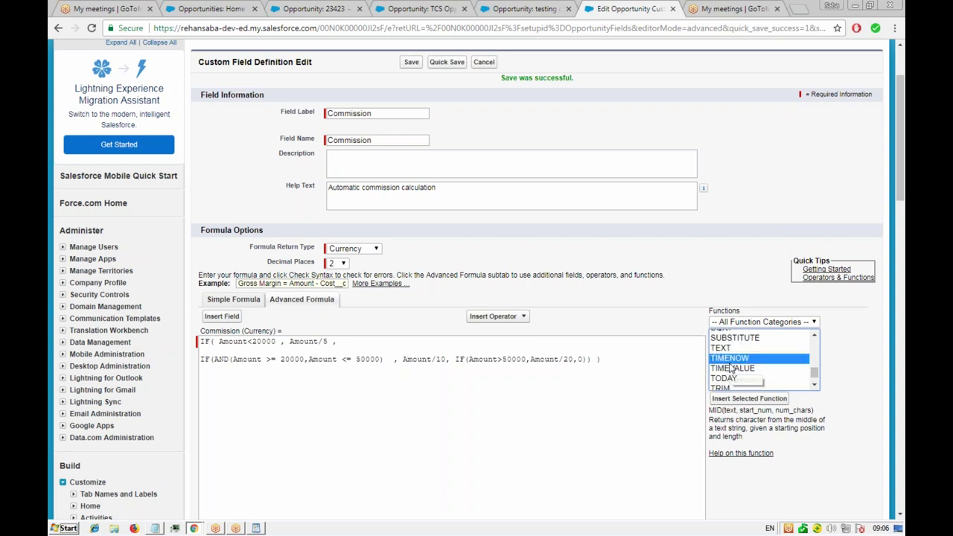
pyautogui.click(734, 368)
pyautogui.click(724, 379)
pyautogui.doubleClick(722, 389)
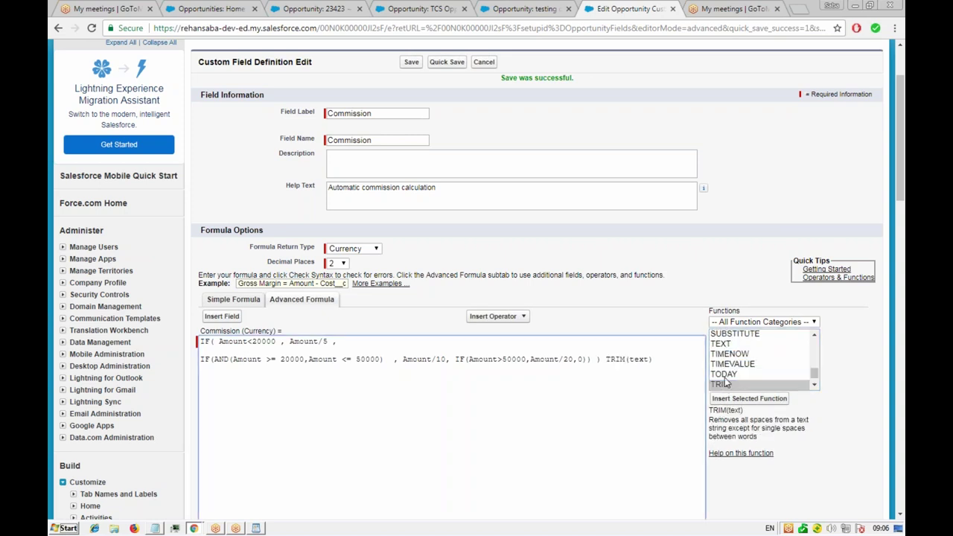
pyautogui.press('BackSpace')
pyautogui.press('BackSpace')
pyautogui.press('BackSpace')
pyautogui.press('BackSpace')
pyautogui.press('BackSpace')
pyautogui.press('BackSpace')
pyautogui.press('BackSpace')
pyautogui.press('BackSpace')
pyautogui.press('BackSpace')
pyautogui.press('BackSpace')
pyautogui.press('BackSpace')
pyautogui.press('Up')
pyautogui.press('Up')
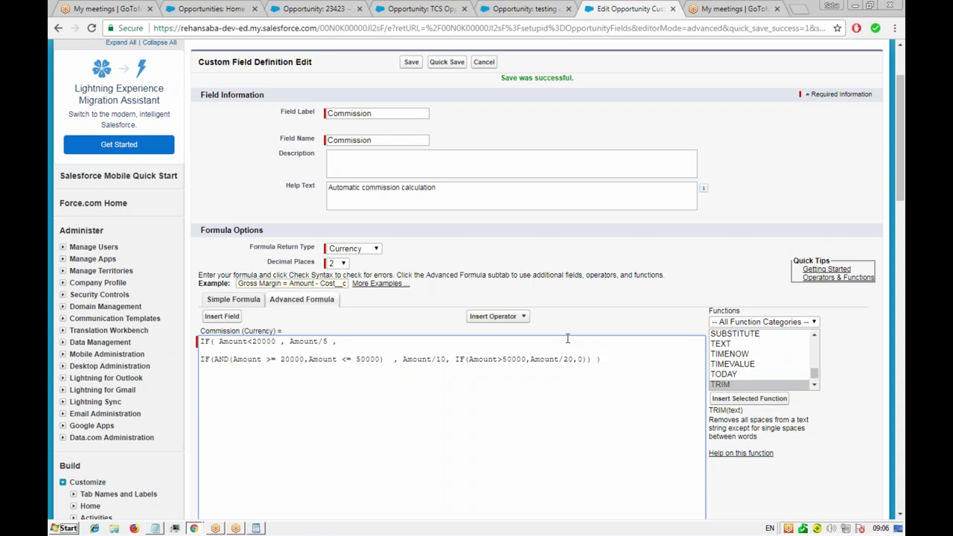